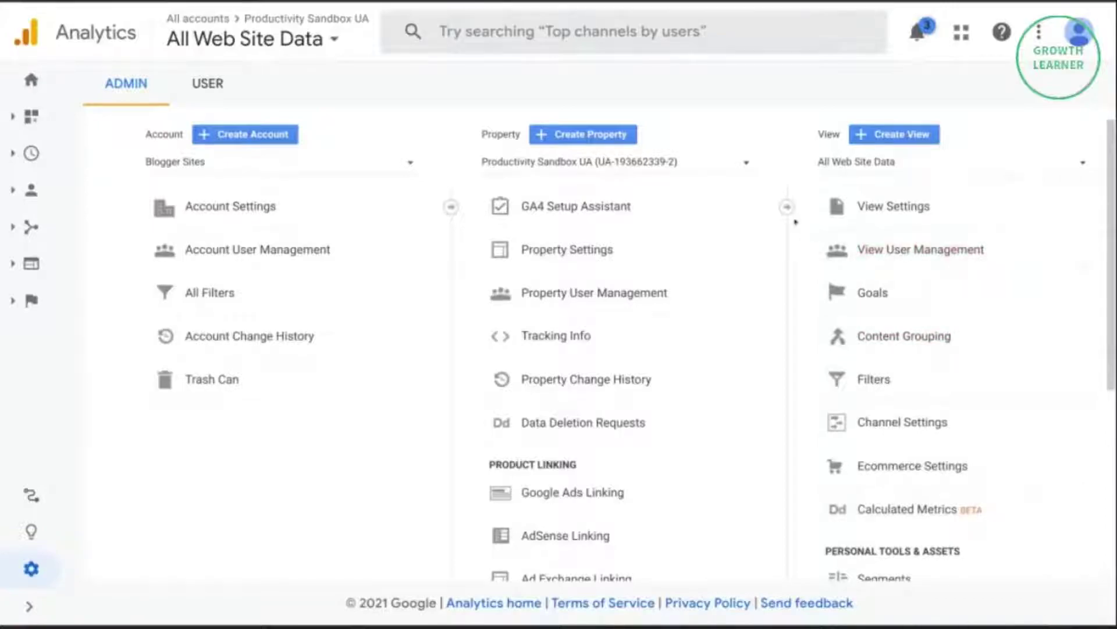
Open the UA property's Tracking Code page and its Connected Site Tags list.
{"action": "left_click", "coordinate": [577, 341]}
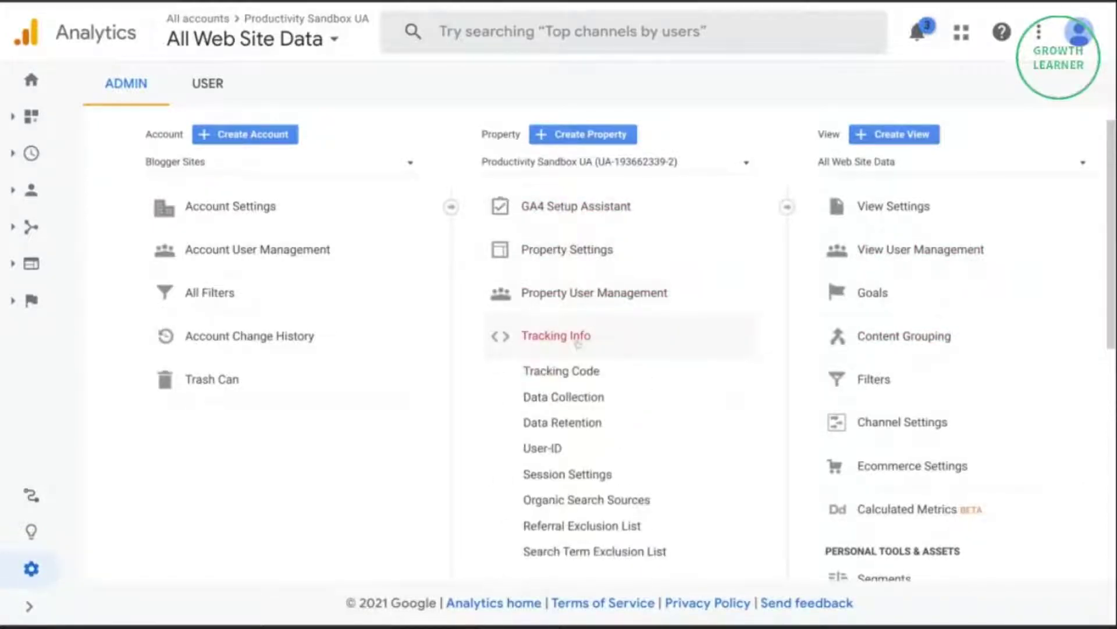
{"action": "left_click", "coordinate": [579, 373]}
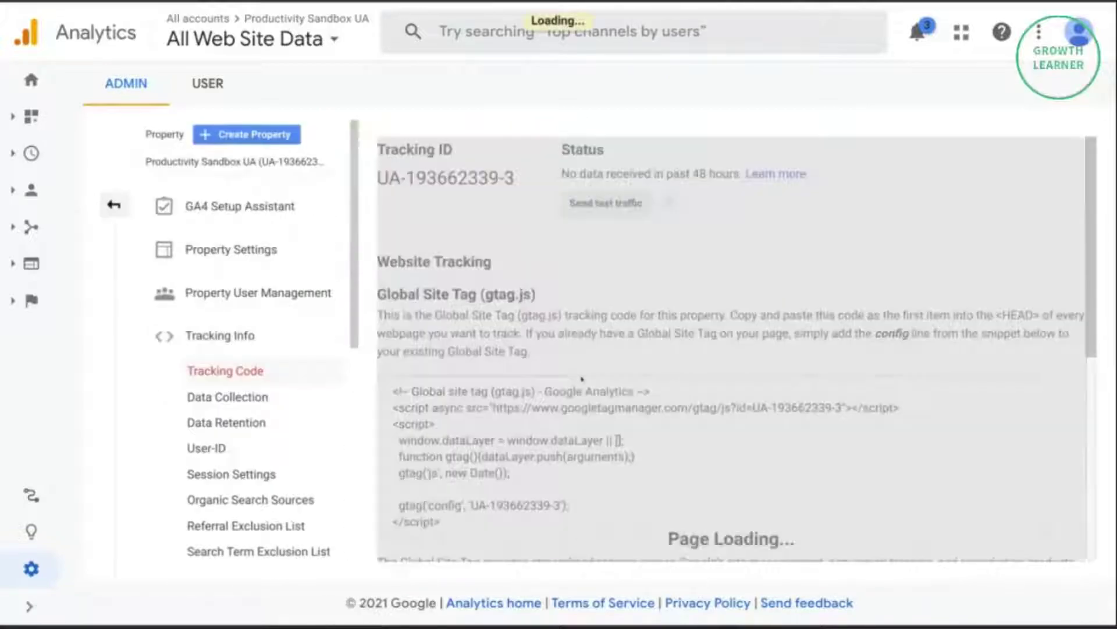
{"action": "scroll", "coordinate": [710, 328], "scroll_direction": "down", "scroll_amount": 3}
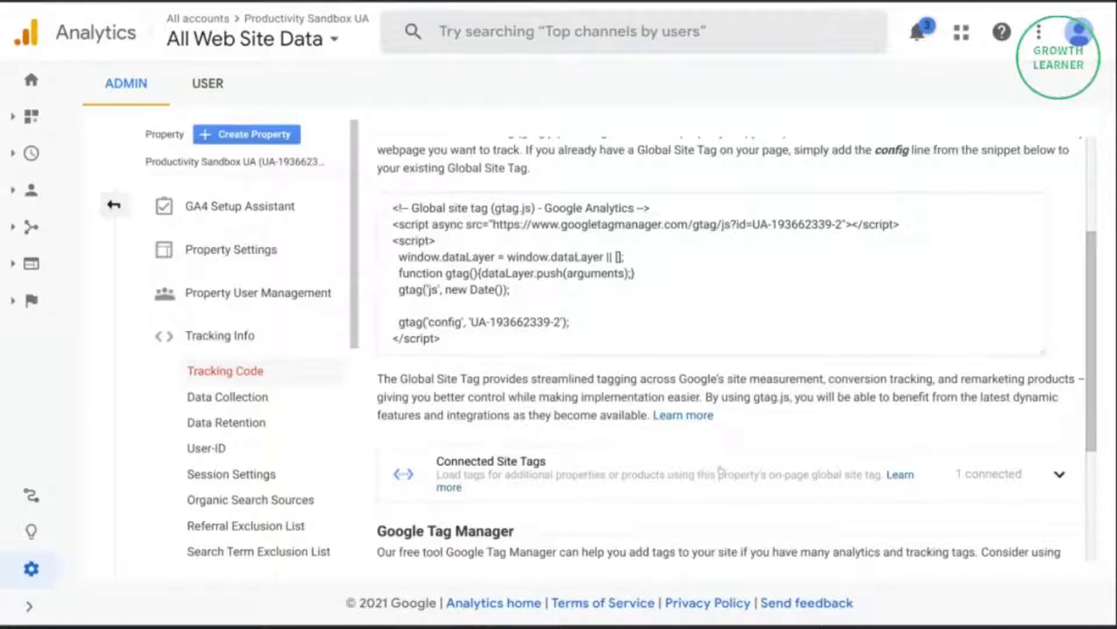
{"action": "left_click", "coordinate": [721, 469]}
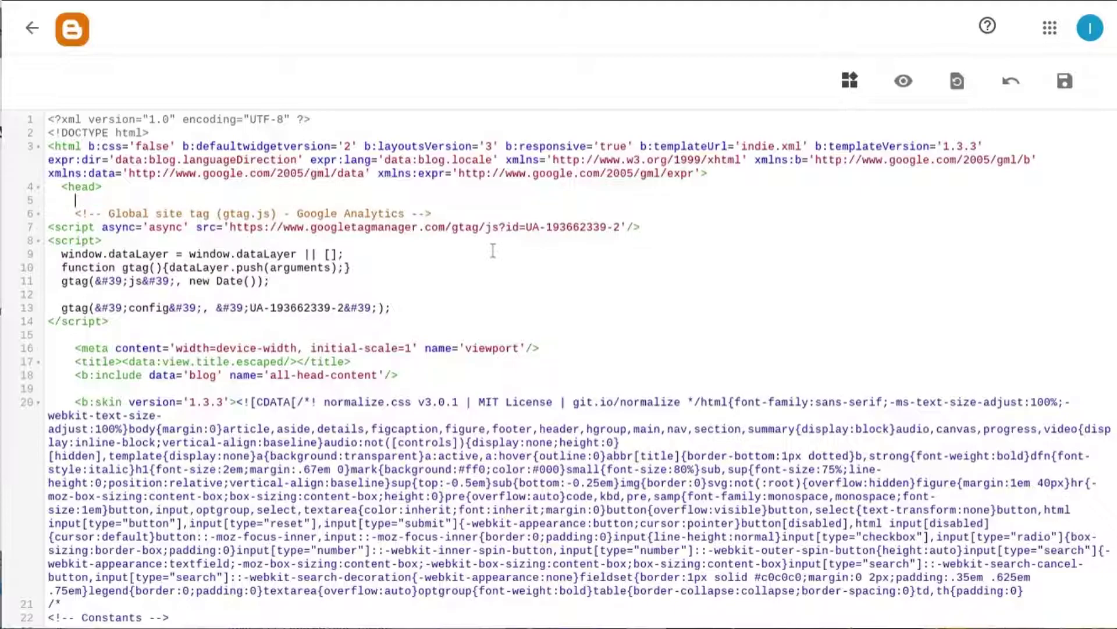
Paste the analytics.js snippet after <head>, then compare it with the existing gtag.js block.
{"action": "key", "text": "ctrl+v"}
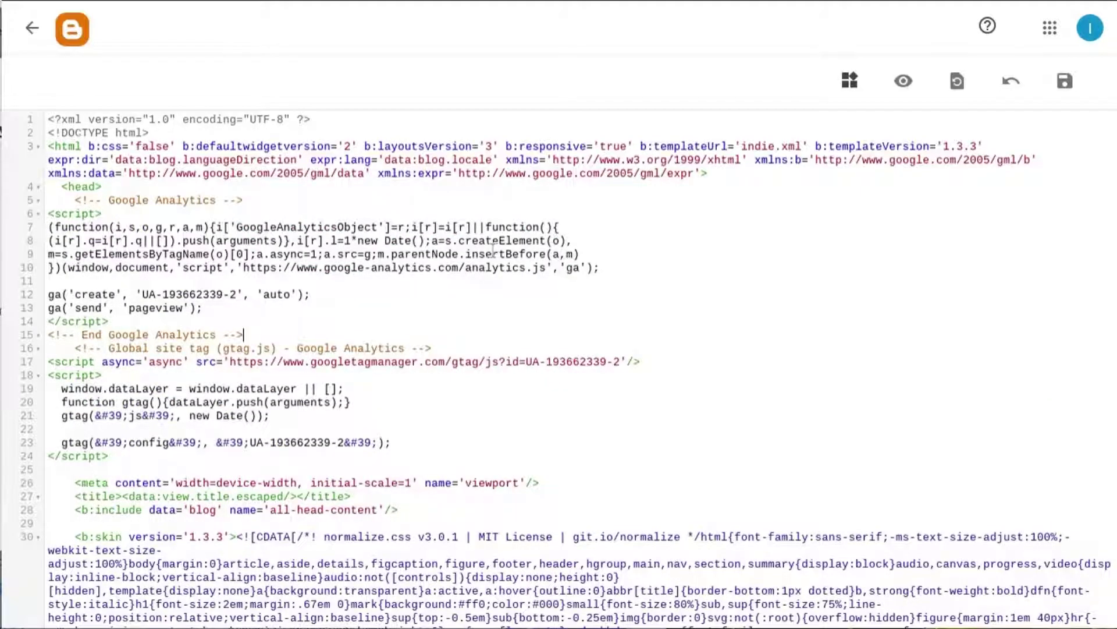
{"action": "key", "text": "Return"}
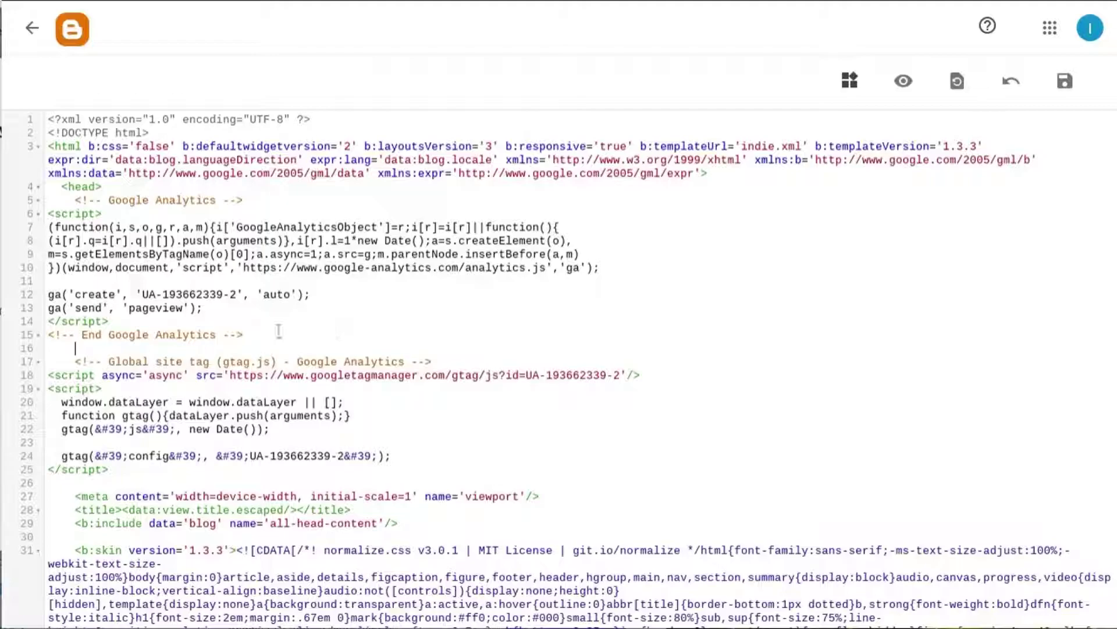
{"action": "left_click_drag", "start_coordinate": [262, 335], "coordinate": [40, 221]}
{"action": "left_click_drag", "start_coordinate": [173, 469], "coordinate": [23, 352]}
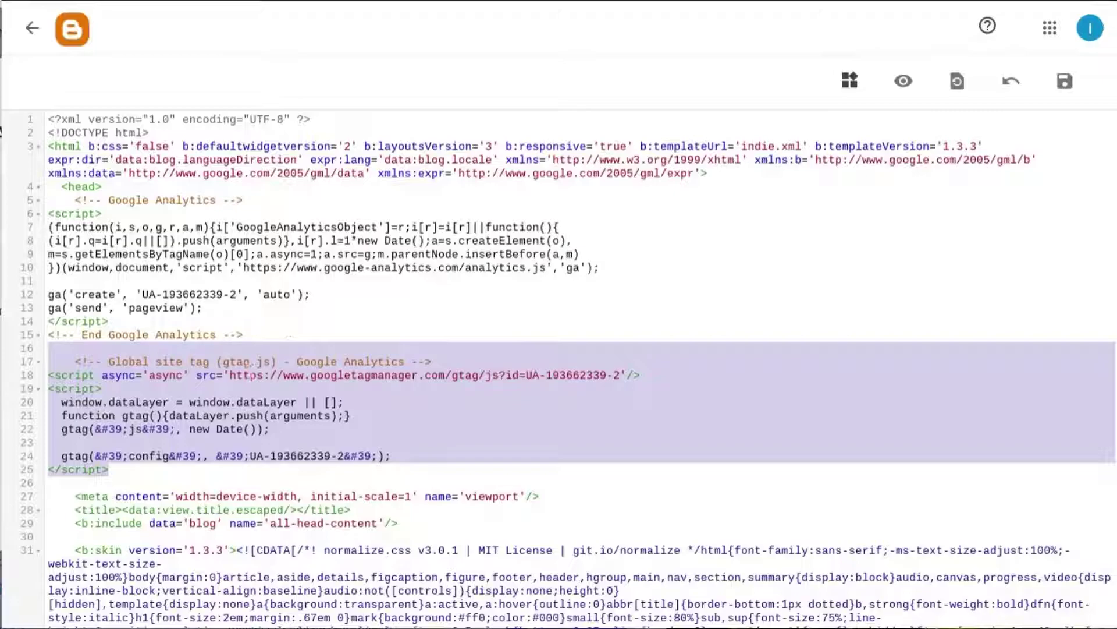
{"action": "left_click", "coordinate": [242, 382]}
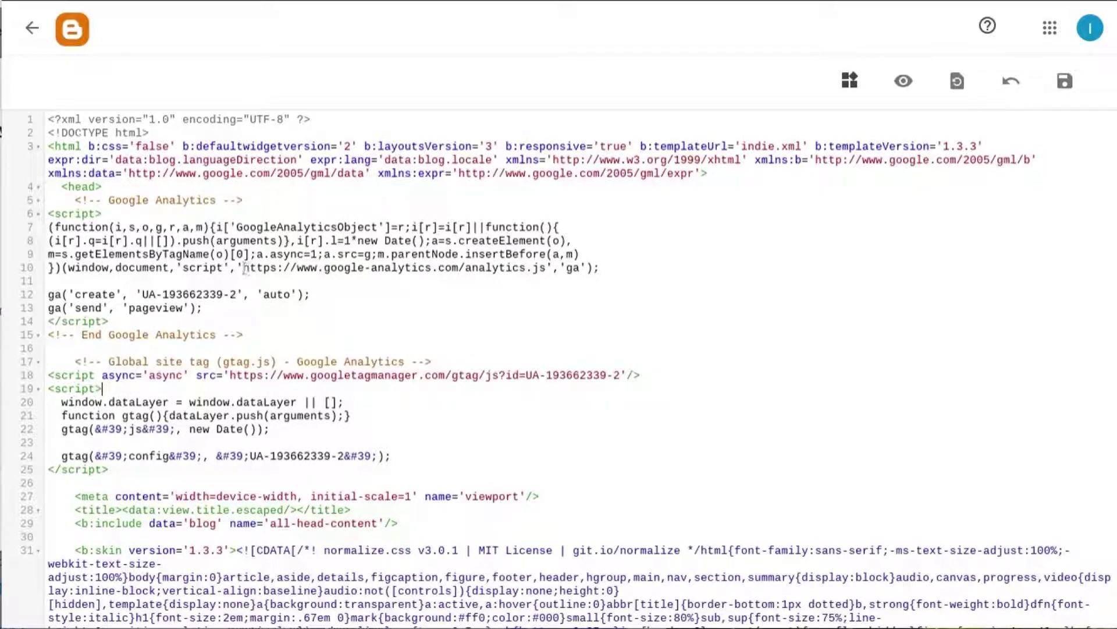
Compare the analytics.js and gtag/js script addresses in the two head snippets.
{"action": "left_click_drag", "start_coordinate": [245, 268], "coordinate": [547, 269]}
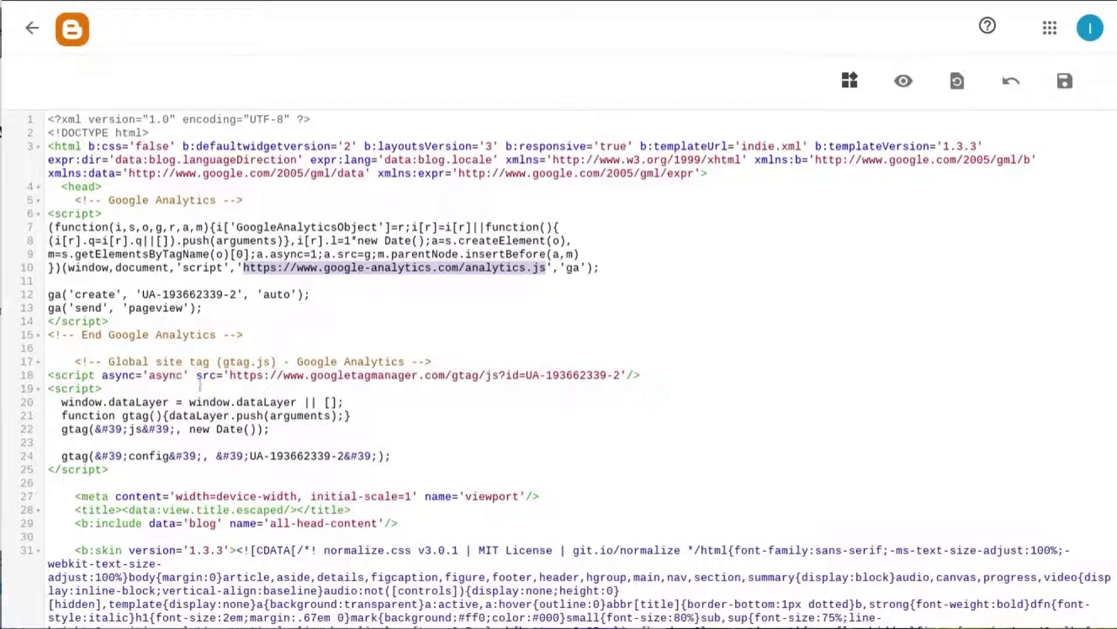
{"action": "left_click_drag", "start_coordinate": [74, 361], "coordinate": [447, 363]}
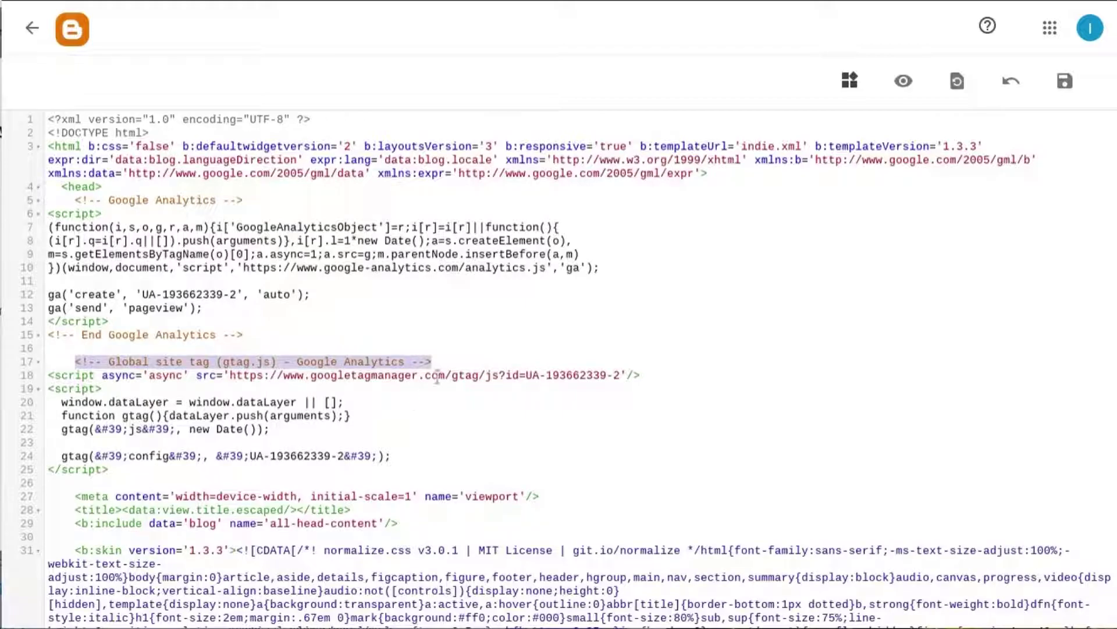
{"action": "left_click", "coordinate": [270, 379]}
{"action": "left_click_drag", "start_coordinate": [407, 375], "coordinate": [499, 378]}
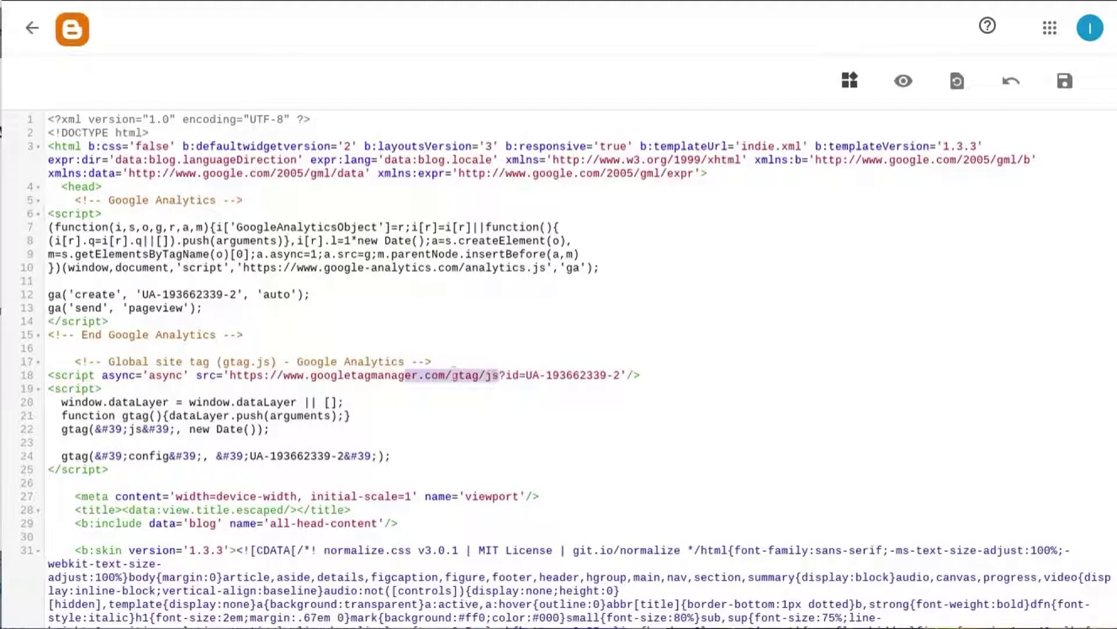
{"action": "left_click", "coordinate": [450, 375]}
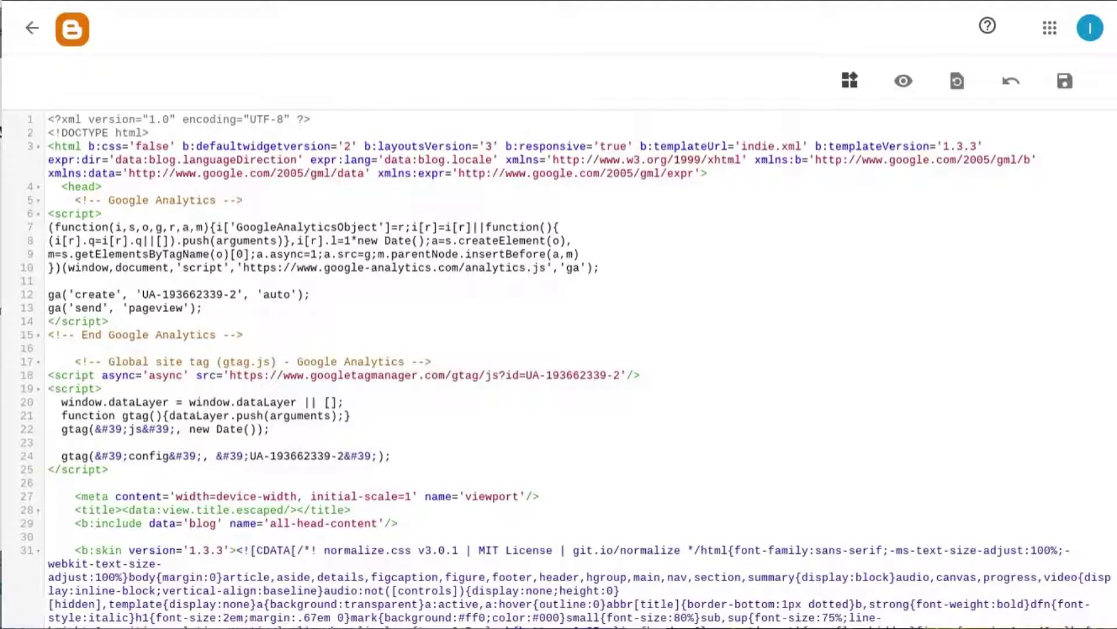
{"action": "left_click", "coordinate": [181, 470]}
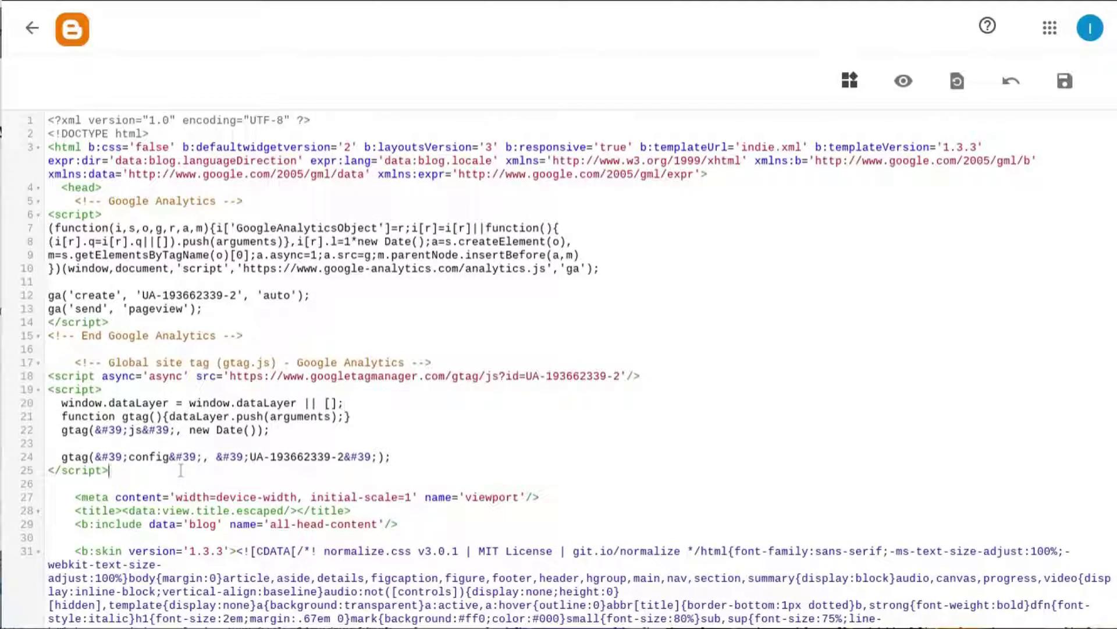
Delete both old analytics scripts and paste the copied GA4 global site tag at line 5.
{"action": "left_click_drag", "start_coordinate": [180, 470], "coordinate": [38, 201]}
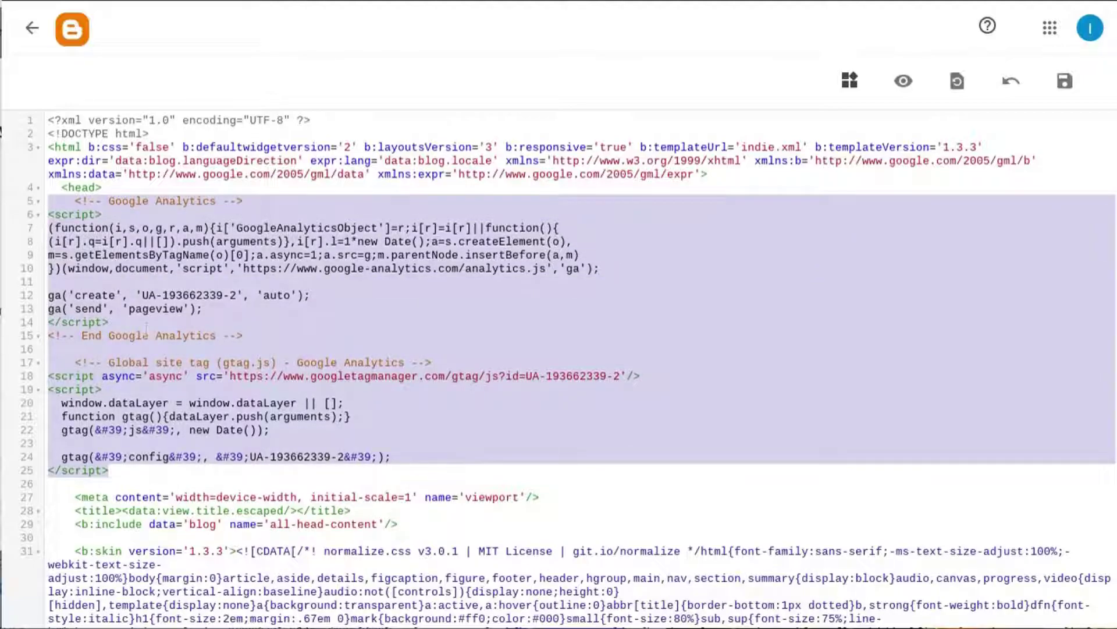
{"action": "key", "text": "Delete"}
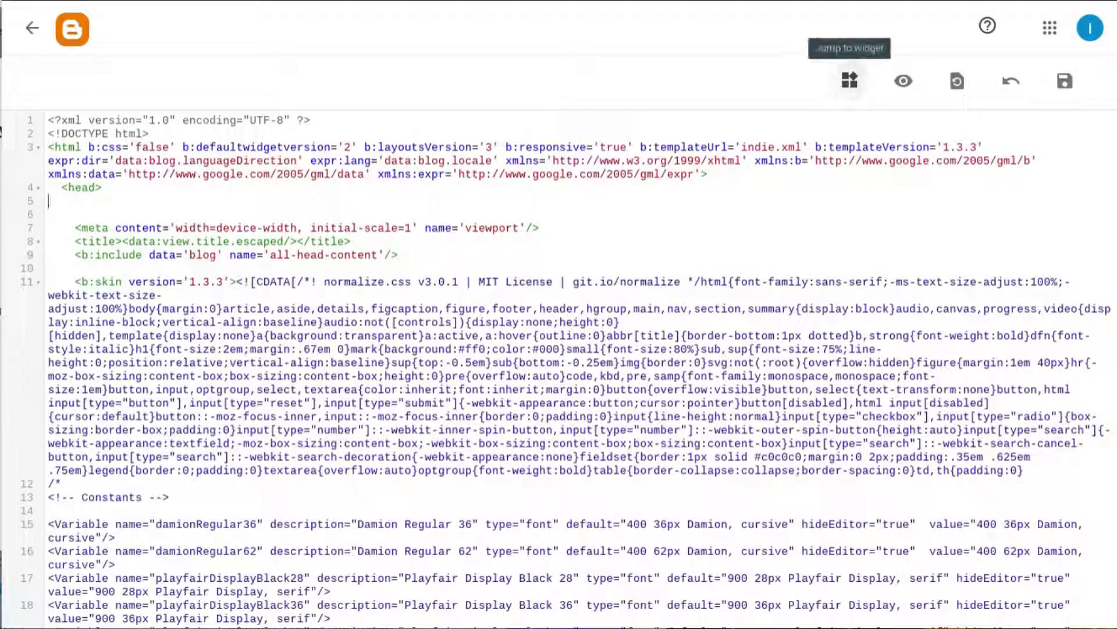
{"action": "key", "text": "ctrl+Tab"}
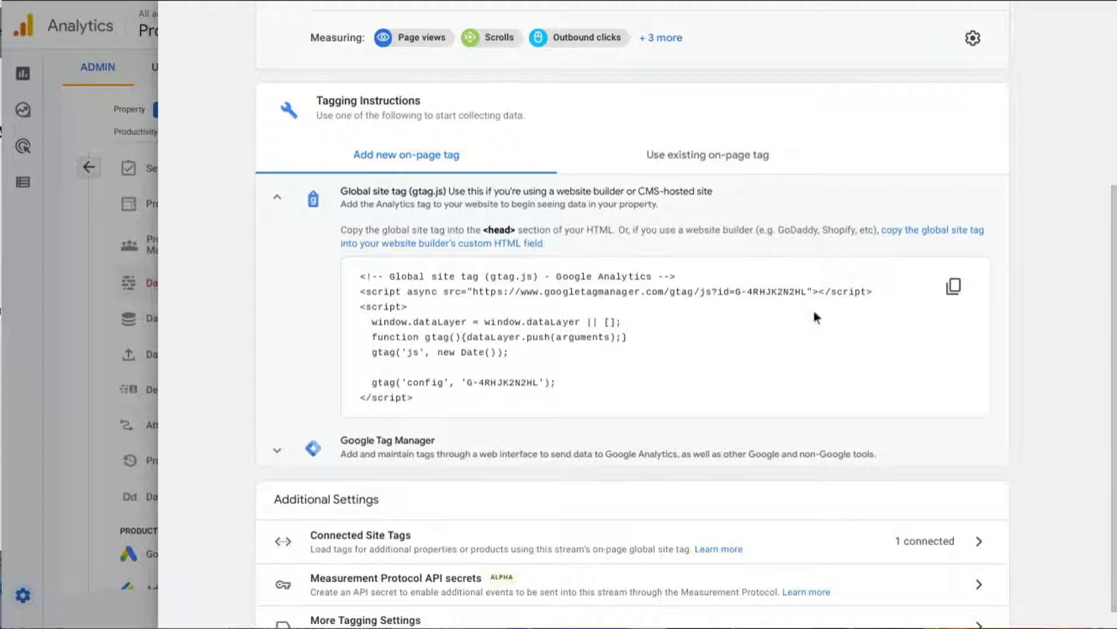
{"action": "left_click", "coordinate": [953, 286]}
{"action": "key", "text": "ctrl+Tab"}
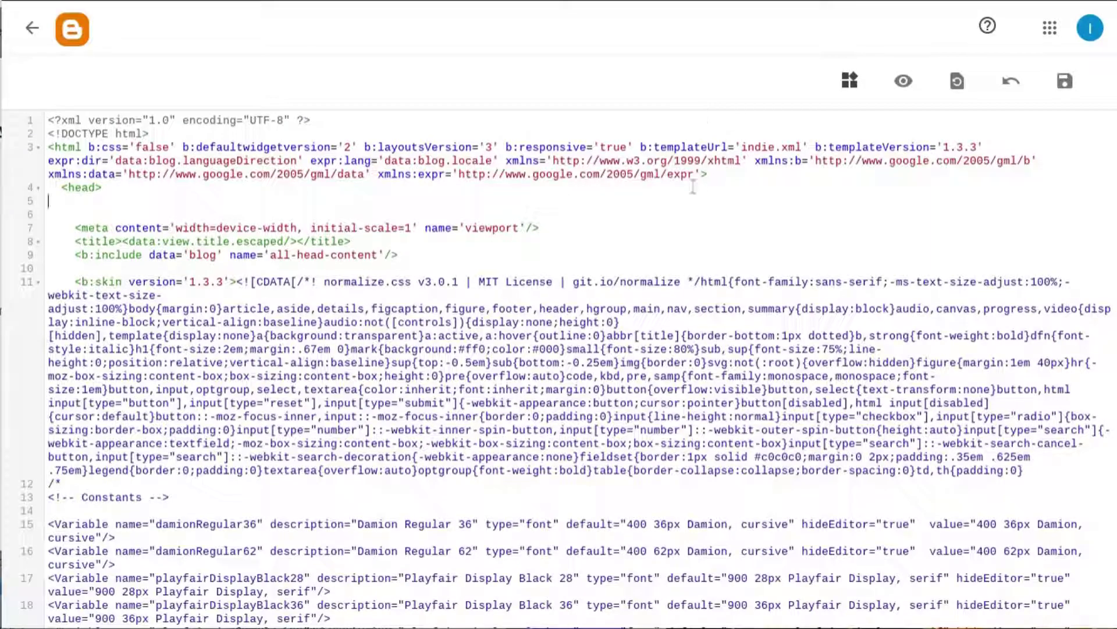
{"action": "left_click", "coordinate": [592, 204]}
{"action": "key", "text": "ctrl+v"}
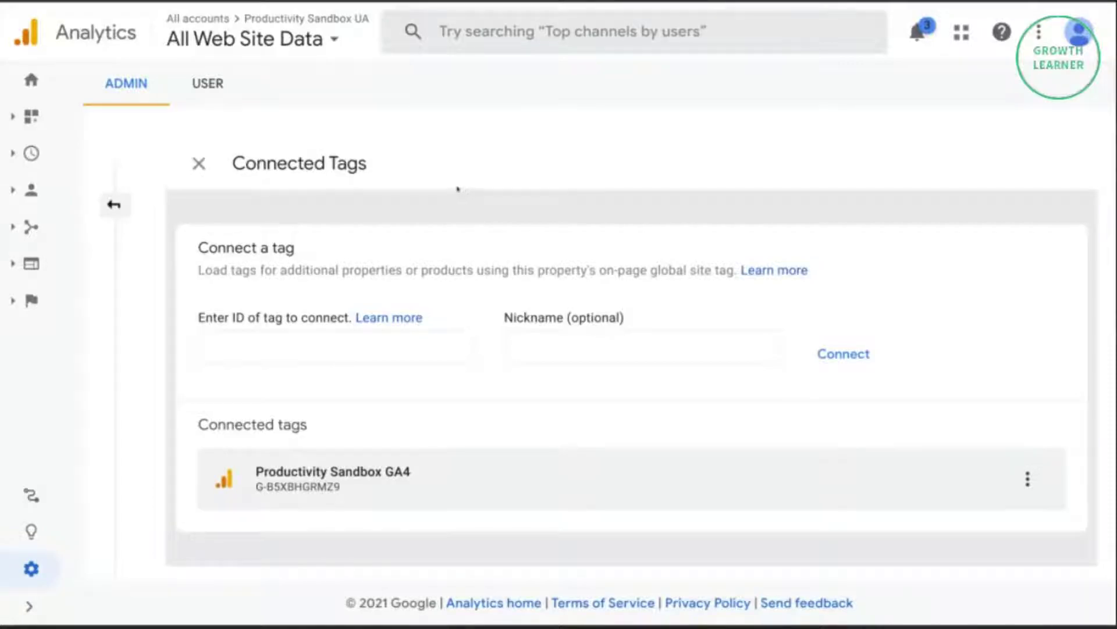
Leave the tag ID field, then expand the Realtime and Audience reports to reach Home.
{"action": "left_click", "coordinate": [462, 324]}
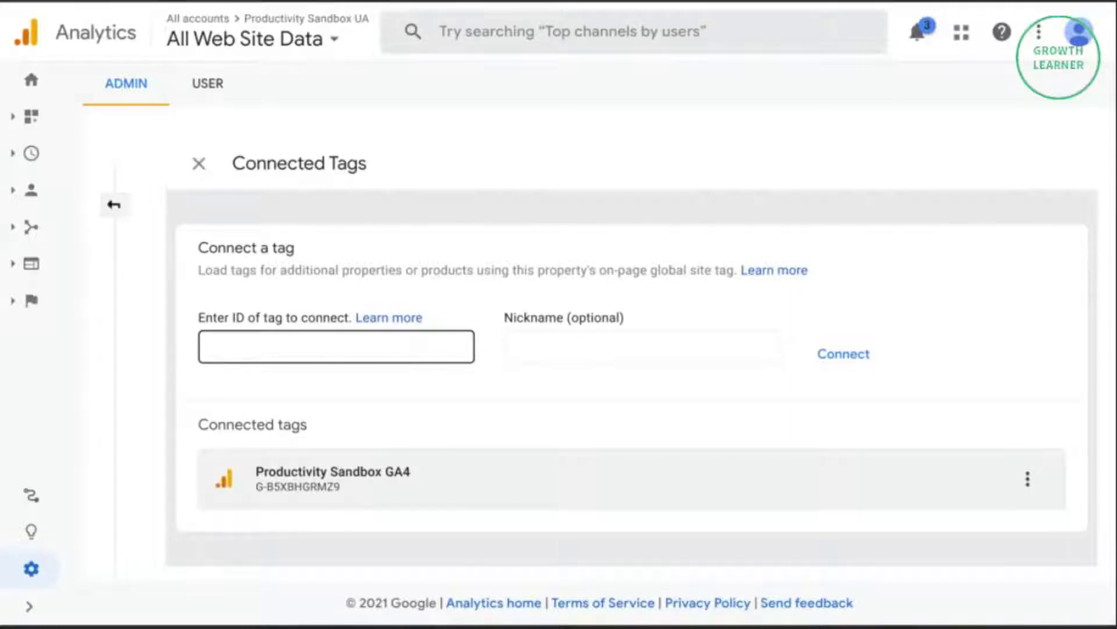
{"action": "left_click", "coordinate": [478, 288]}
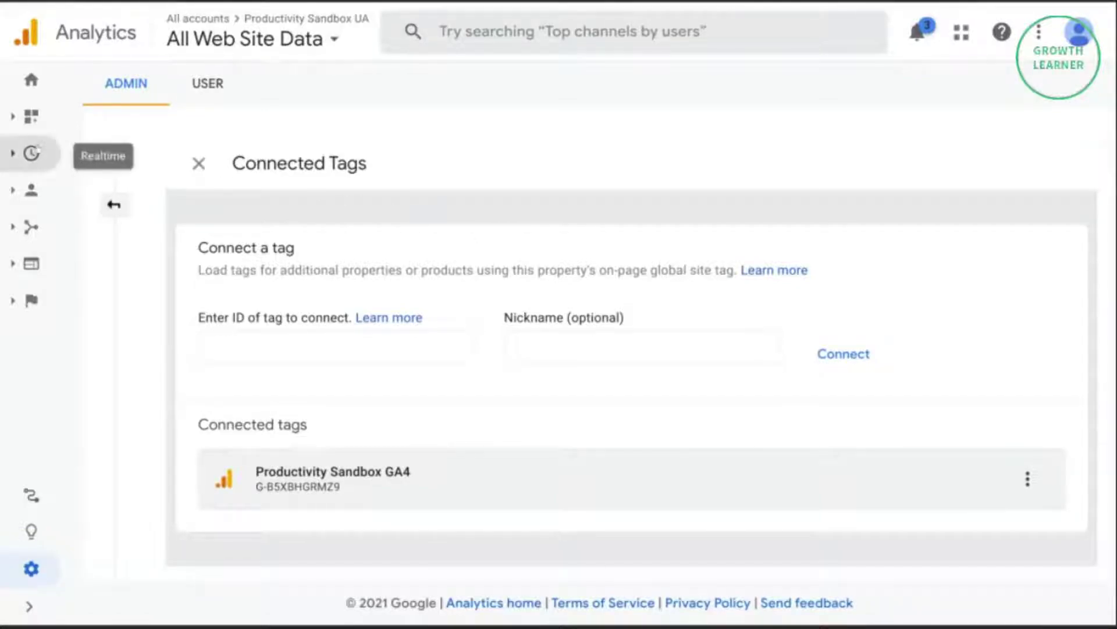
{"action": "left_click", "coordinate": [30, 153]}
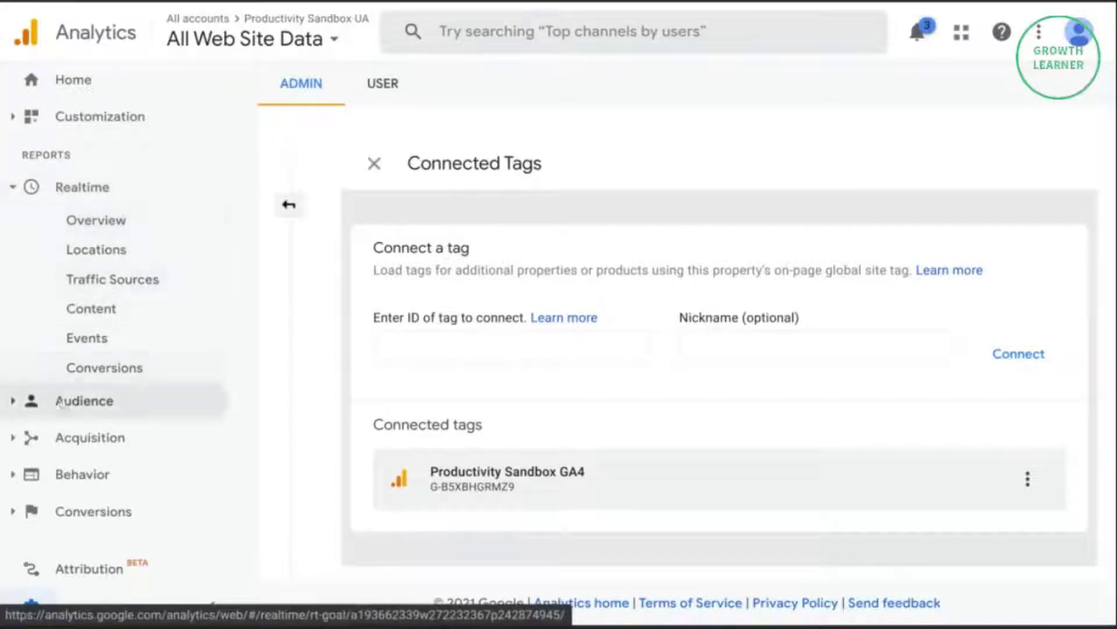
{"action": "left_click", "coordinate": [66, 402]}
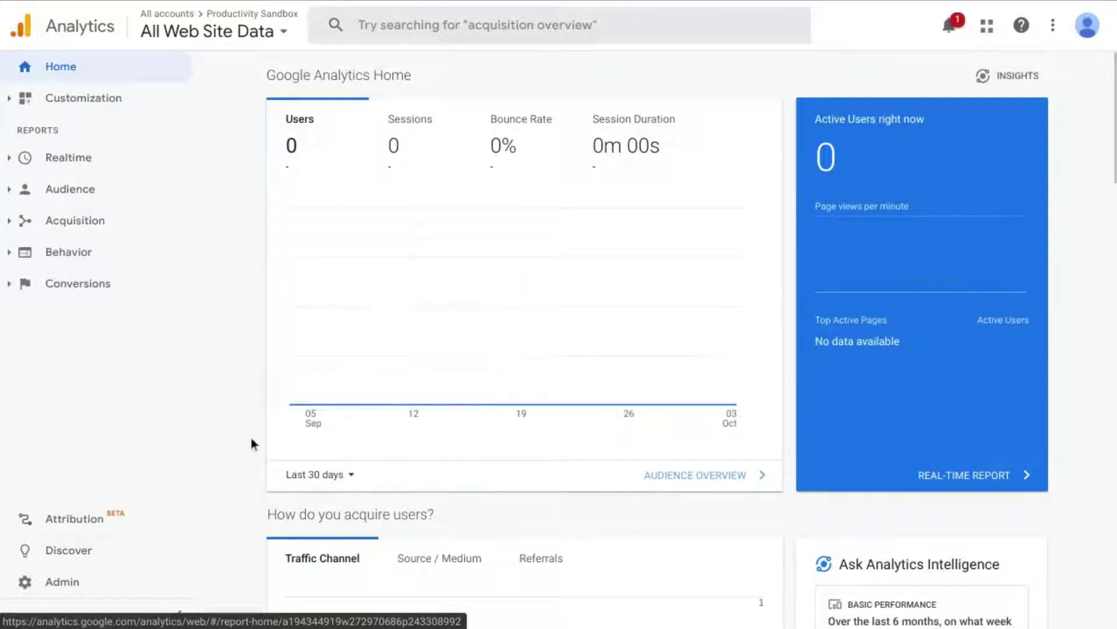
Go to Admin and open GA4 Setup Assistant for Productivity Sandbox.
{"action": "left_click", "coordinate": [57, 584]}
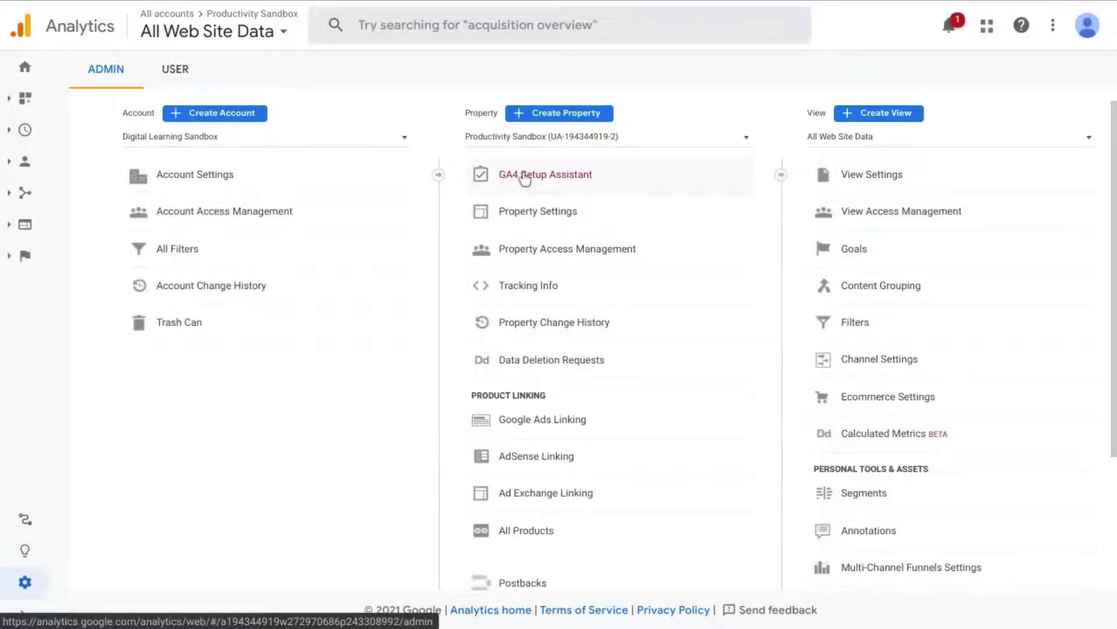
{"action": "left_click", "coordinate": [525, 178]}
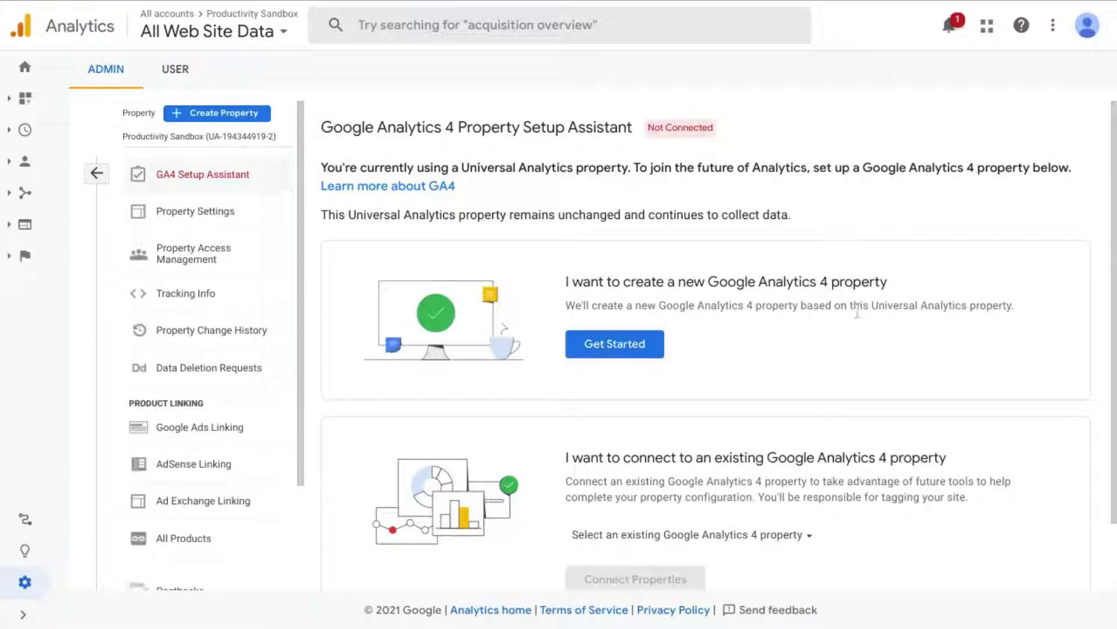
Create a new GA4 property from the Universal Analytics one via Get Started.
{"action": "left_click", "coordinate": [619, 349]}
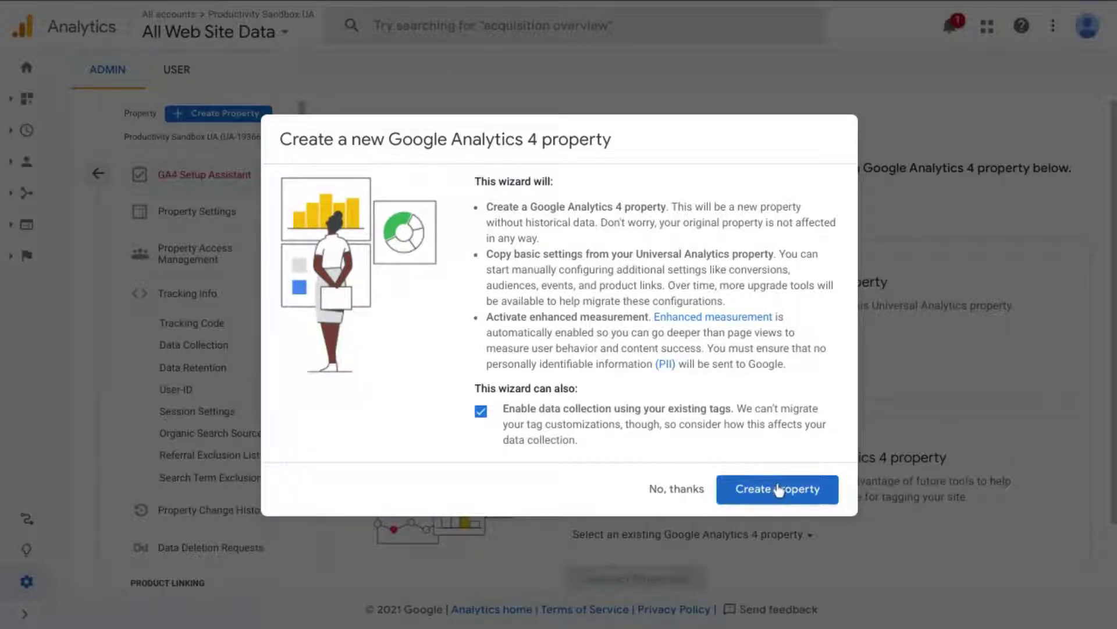
{"action": "left_click", "coordinate": [780, 490]}
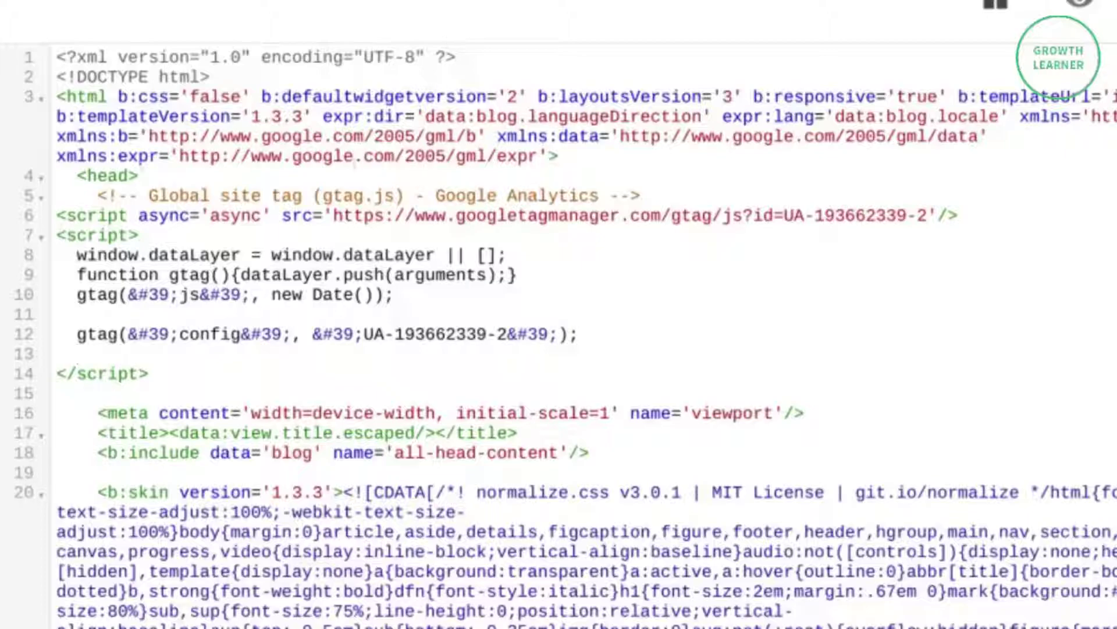
{"action": "left_click", "coordinate": [139, 176]}
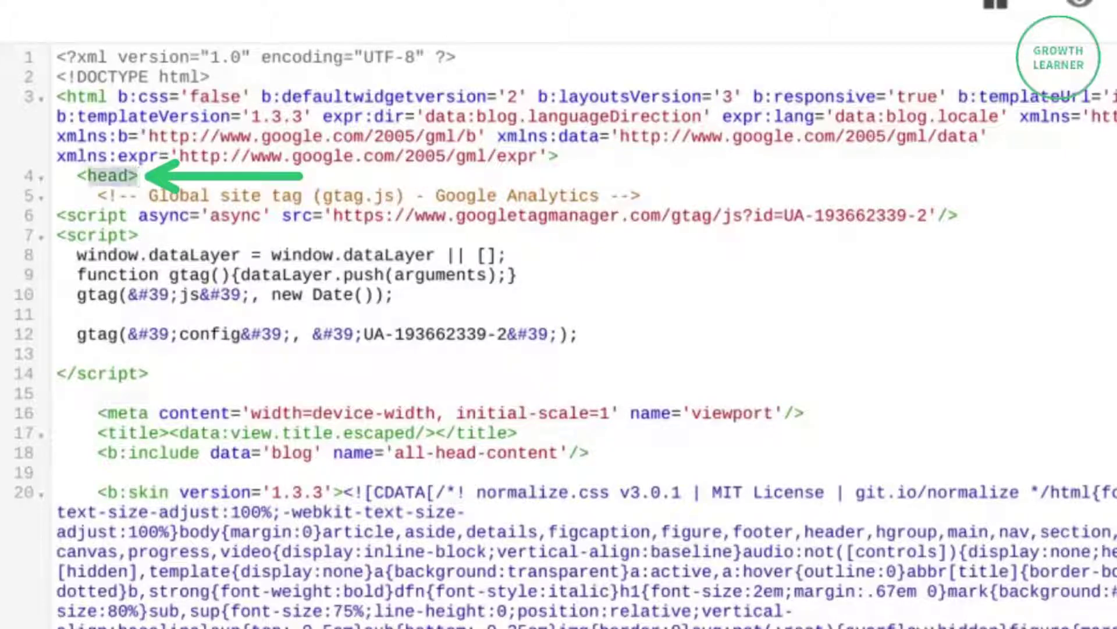
{"action": "key", "text": "shift+Home"}
{"action": "mouse_move", "coordinate": [76, 196]}
{"action": "left_mouse_down"}
{"action": "mouse_move", "coordinate": [190, 352]}
{"action": "mouse_move", "coordinate": [239, 367]}
{"action": "left_mouse_up"}
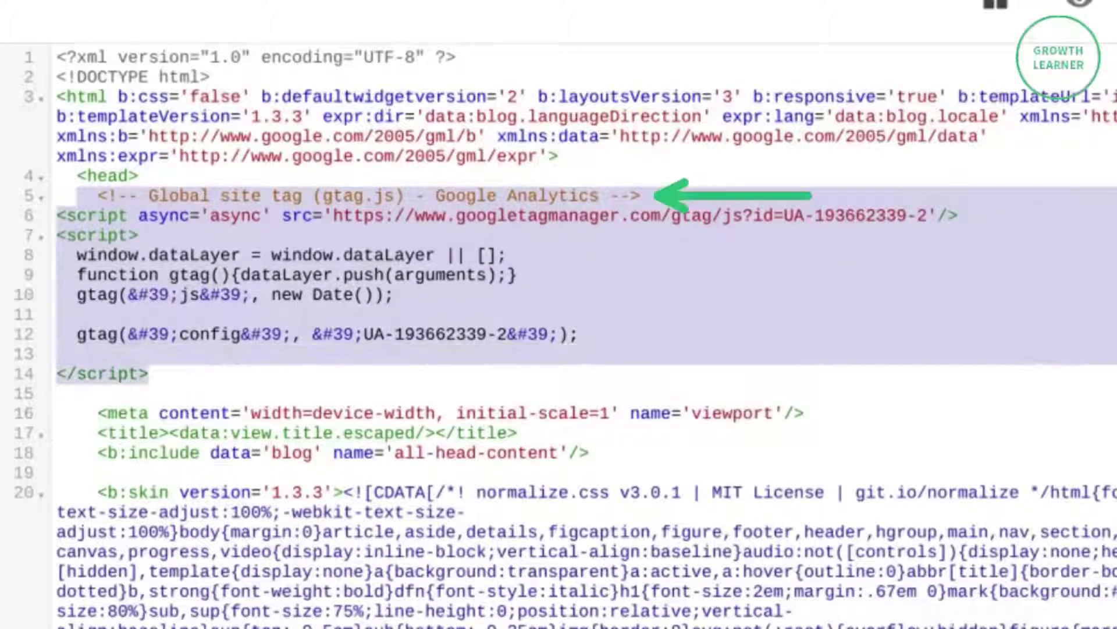
{"action": "left_click_drag", "start_coordinate": [97, 196], "coordinate": [634, 180]}
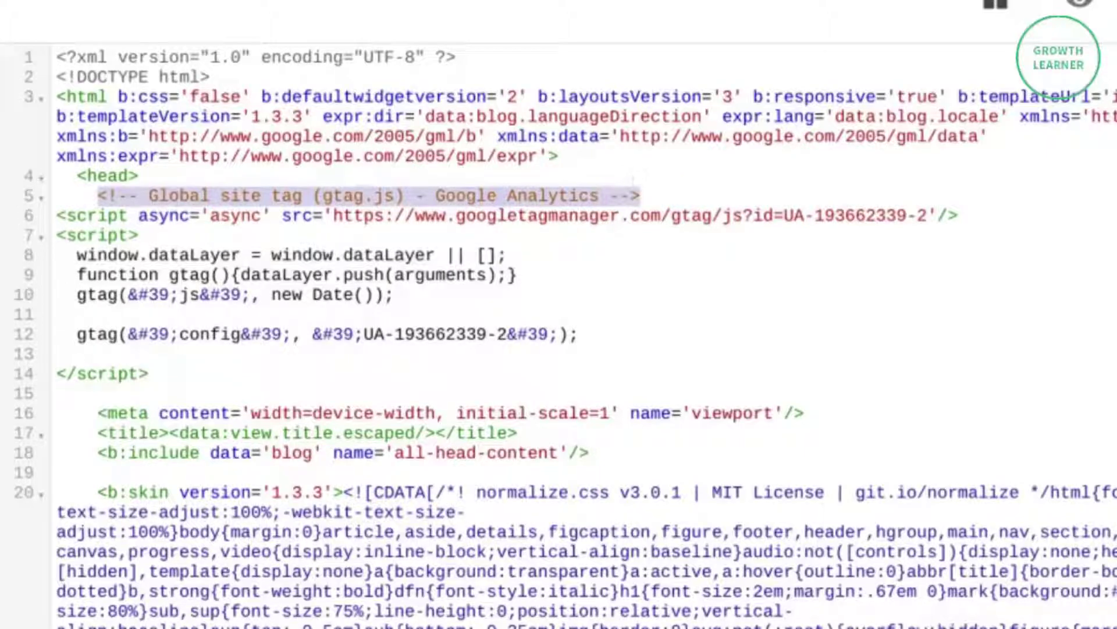
{"action": "double_click", "coordinate": [692, 215]}
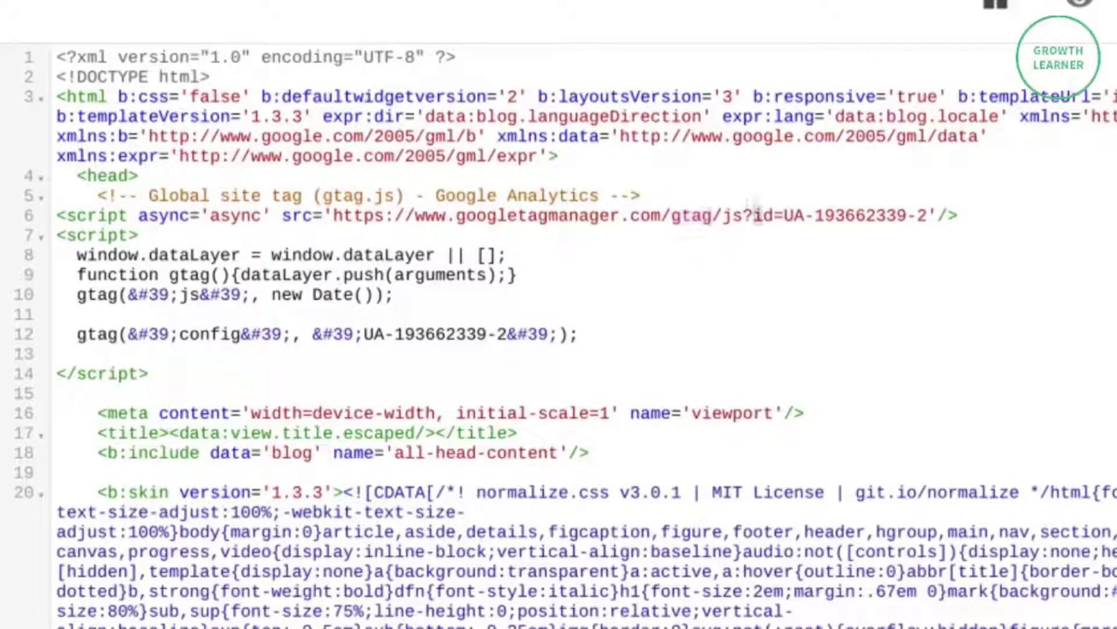
{"action": "left_click_drag", "start_coordinate": [755, 215], "coordinate": [928, 215]}
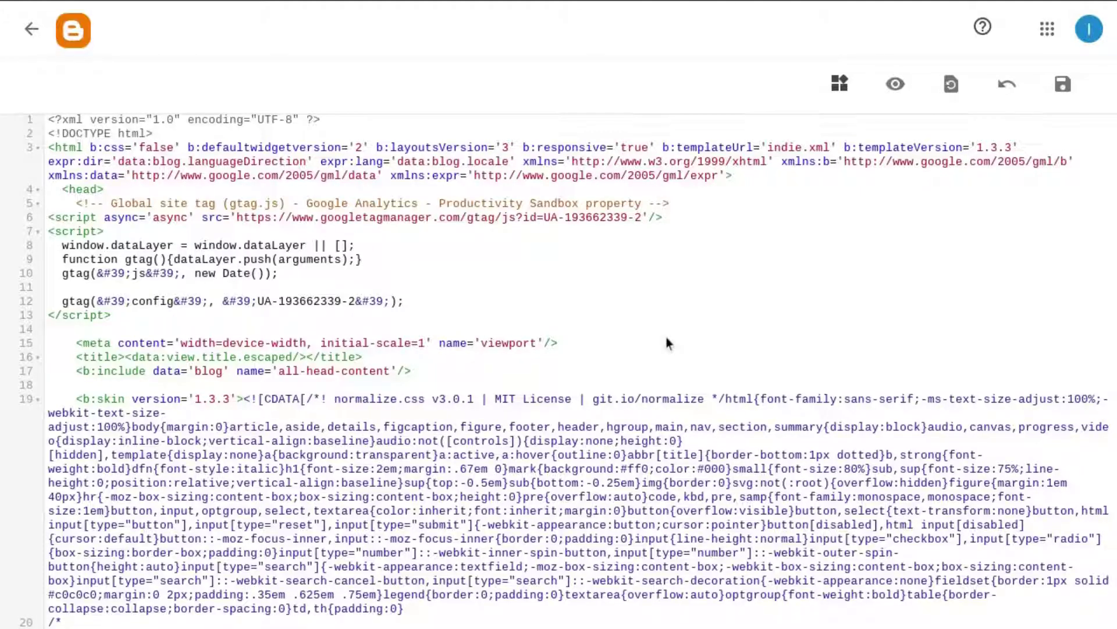
Scroll back up through the Blogger theme code.
{"action": "scroll", "coordinate": [636, 280], "scroll_direction": "up", "scroll_amount": 1}
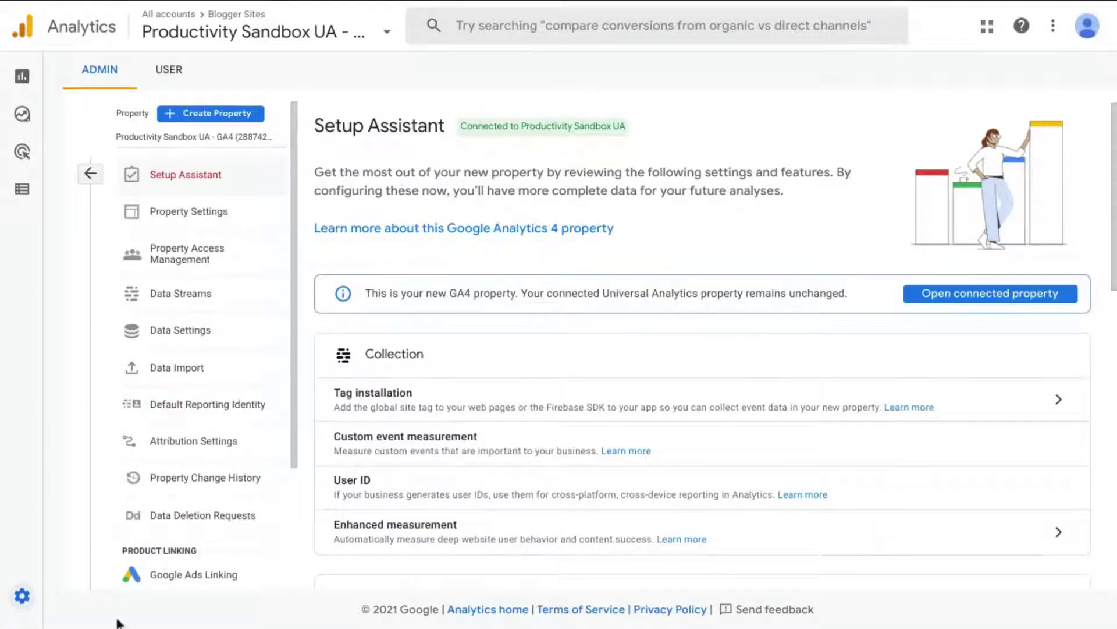
Open the Productivity Sandbox UA - GA4 web stream and copy measurement ID G-0KD4406YNK.
{"action": "mouse_move", "coordinate": [23, 600]}
{"action": "left_click", "coordinate": [1058, 399]}
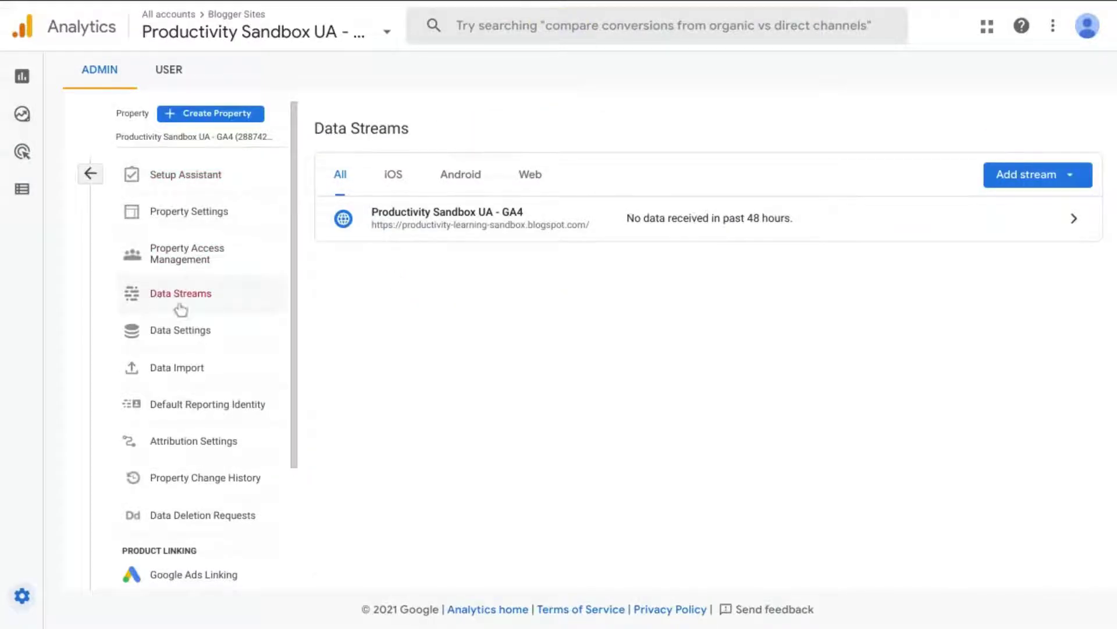
{"action": "left_click", "coordinate": [599, 227]}
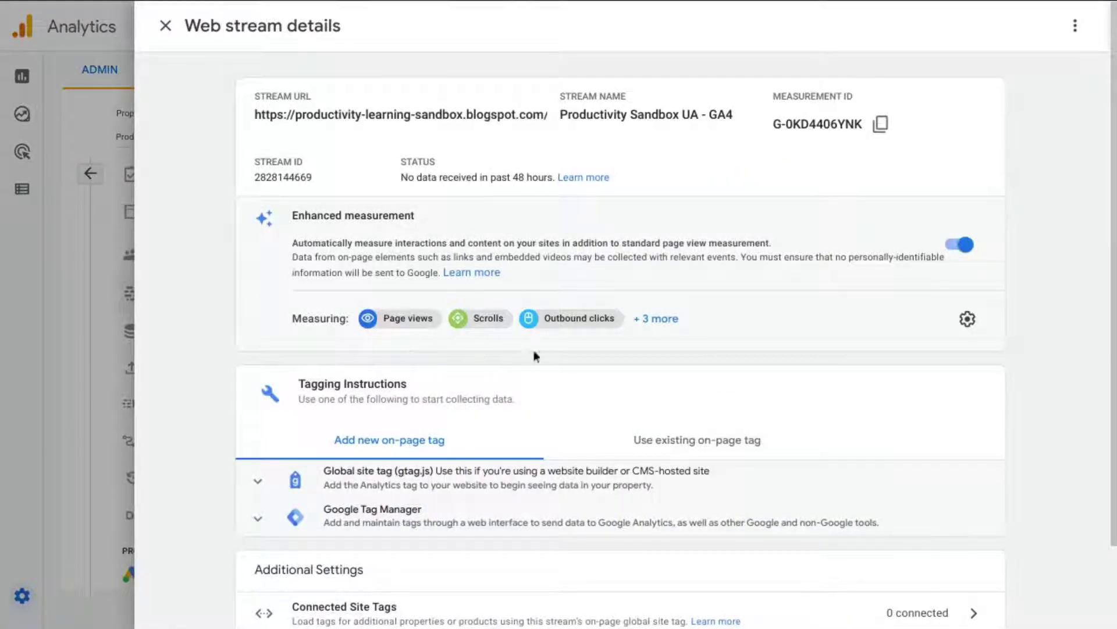
{"action": "left_click", "coordinate": [880, 128]}
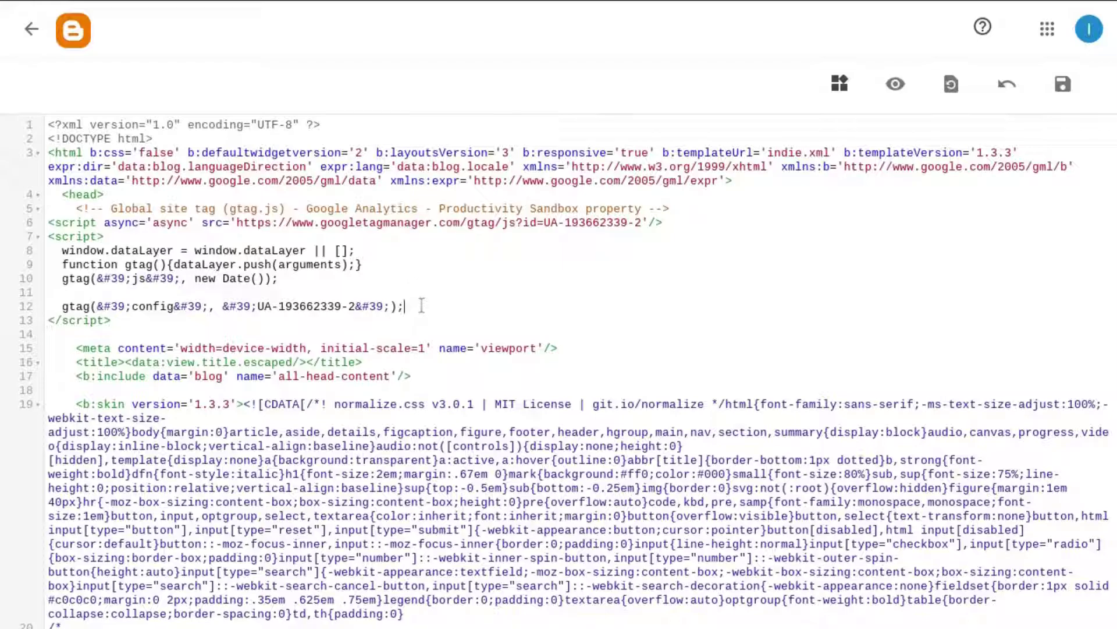
Duplicate line 12's gtag config onto line 13 with G-0KD4406YNK replacing the UA ID.
{"action": "left_click_drag", "start_coordinate": [421, 306], "coordinate": [62, 304]}
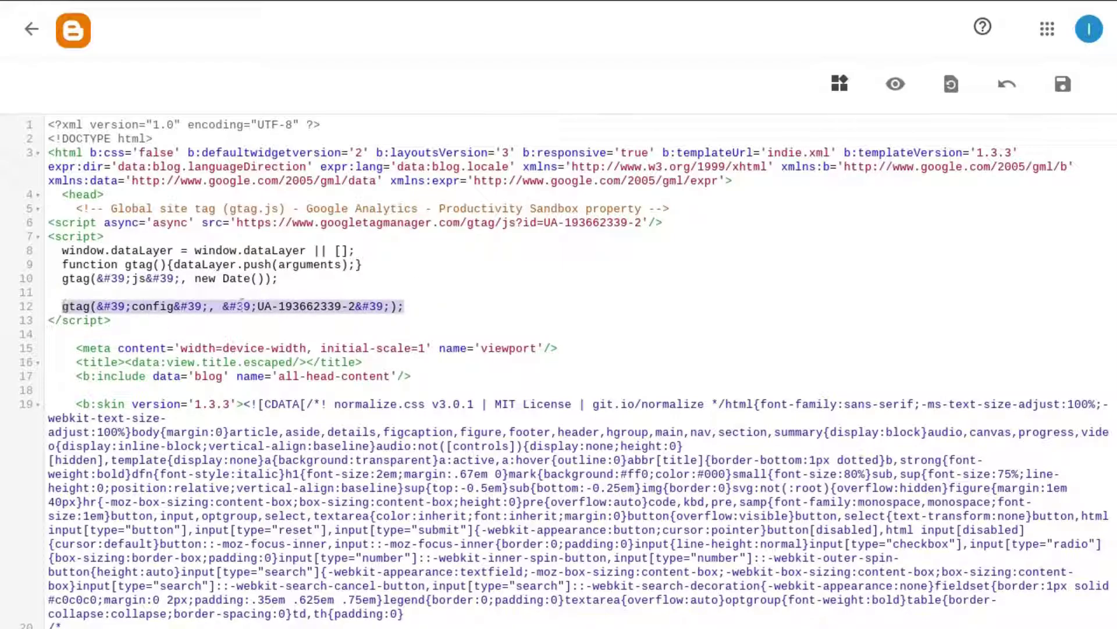
{"action": "left_click", "coordinate": [416, 304]}
{"action": "key", "text": "Return"}
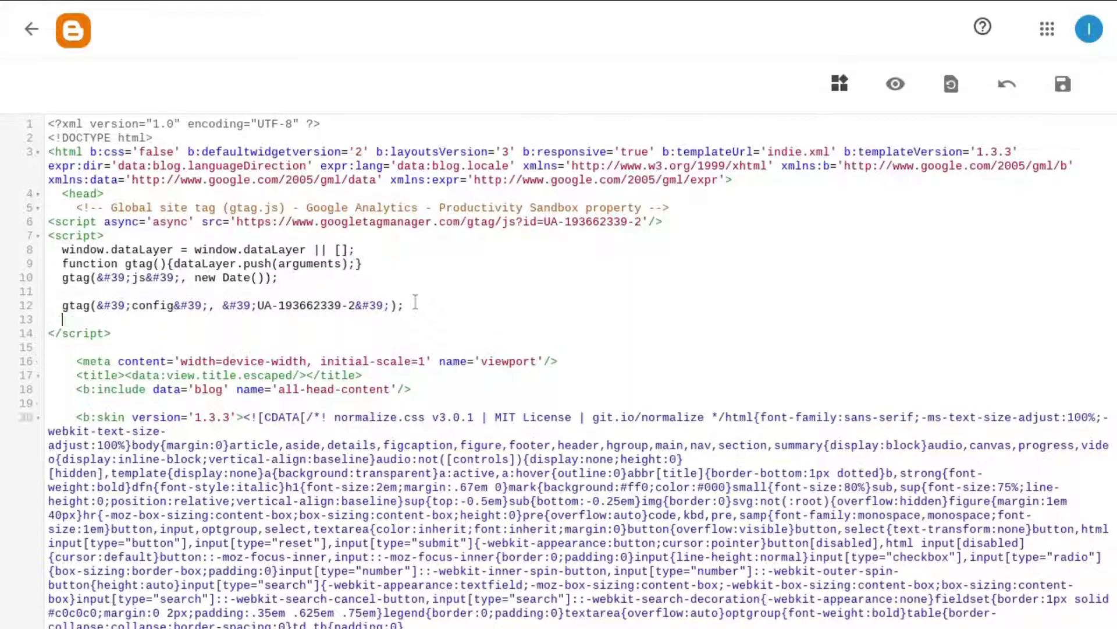
{"action": "key", "text": "ctrl+v"}
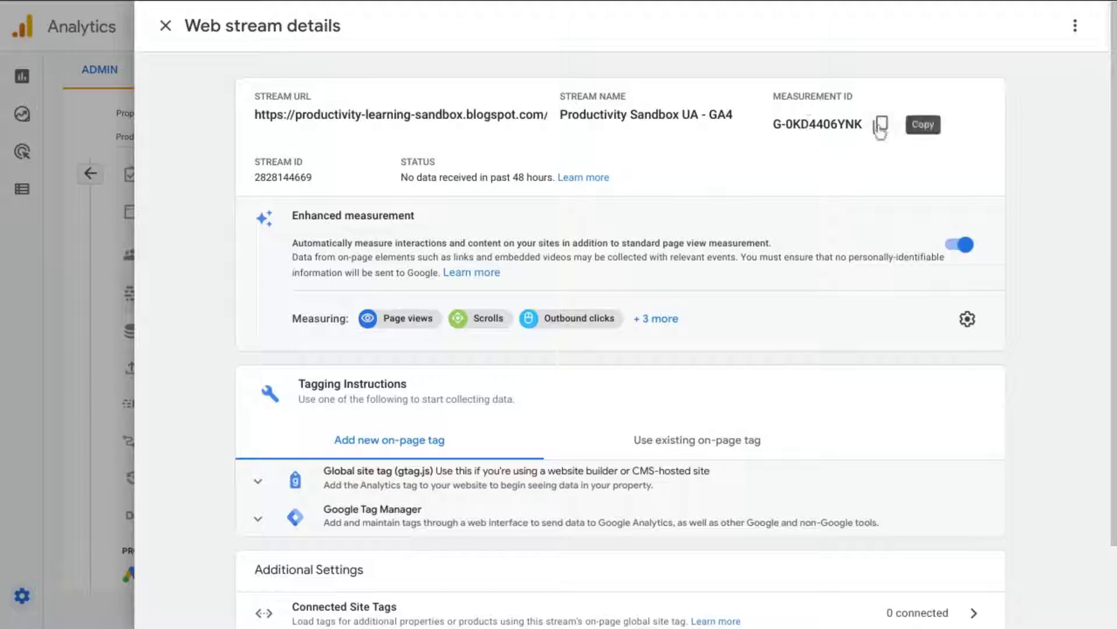
{"action": "left_click", "coordinate": [880, 126]}
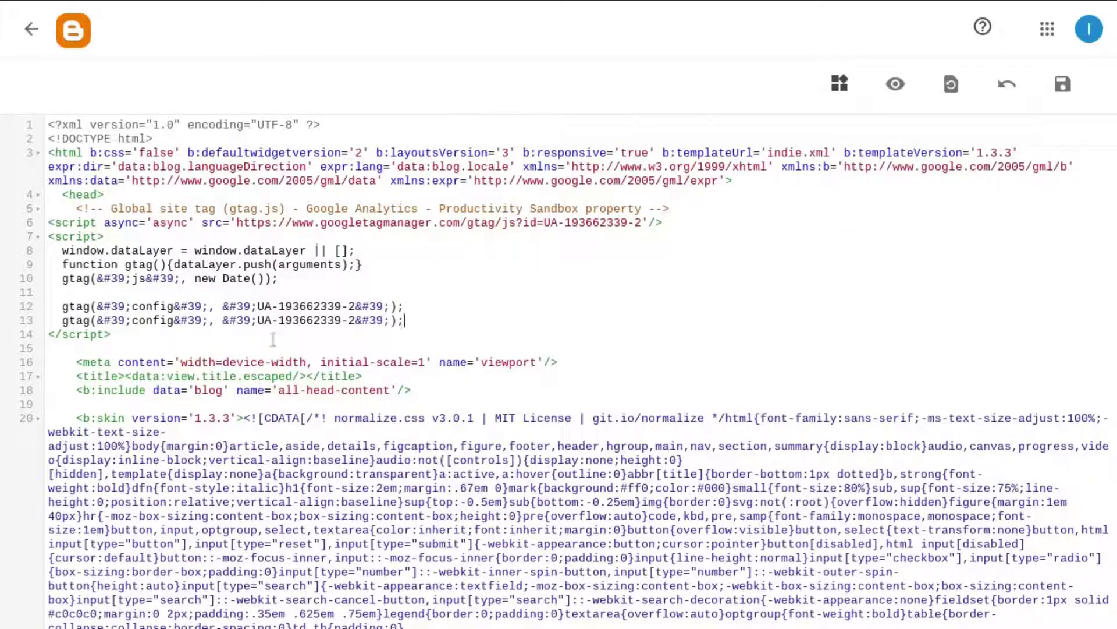
{"action": "left_click_drag", "start_coordinate": [257, 324], "coordinate": [355, 320]}
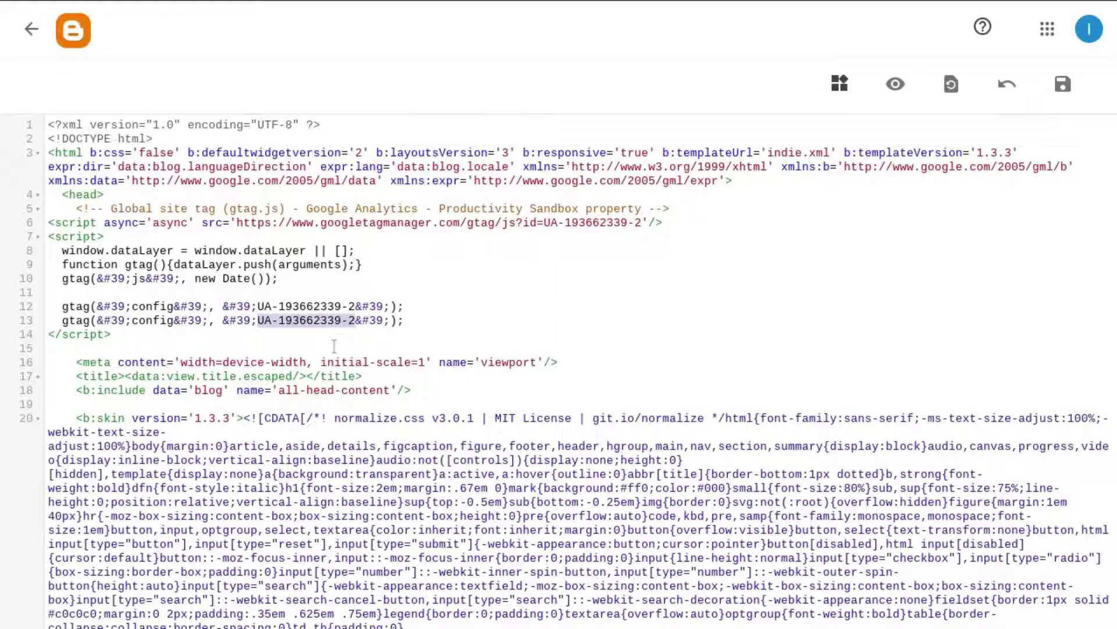
{"action": "key", "text": "ctrl+v"}
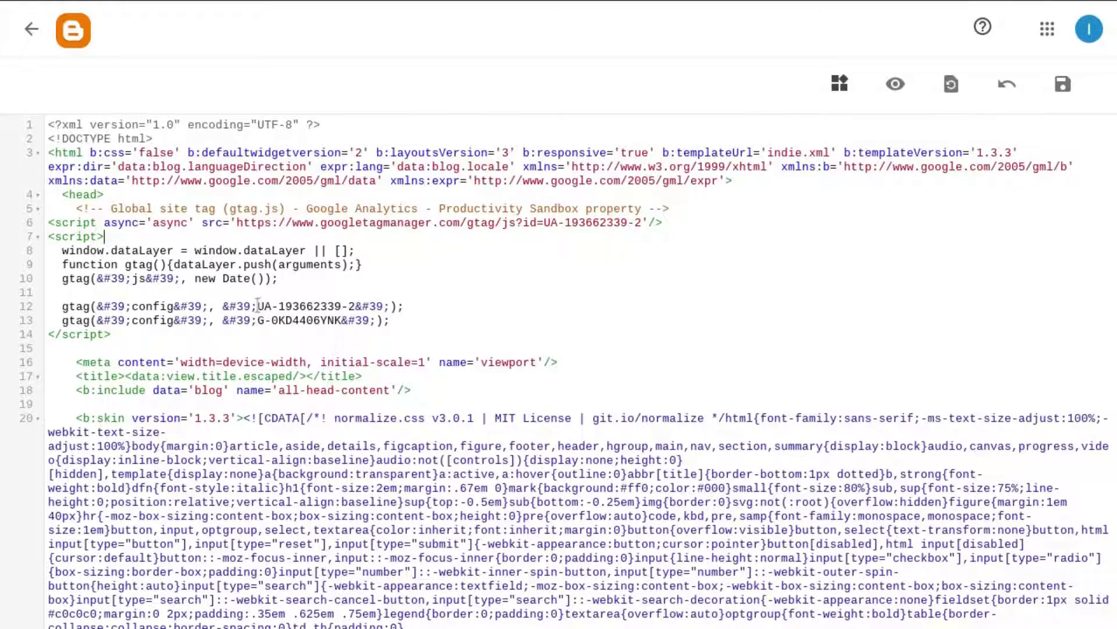
Compare the two config IDs, then delete the added G-0KD4406YNK config line.
{"action": "left_click_drag", "start_coordinate": [257, 306], "coordinate": [355, 306]}
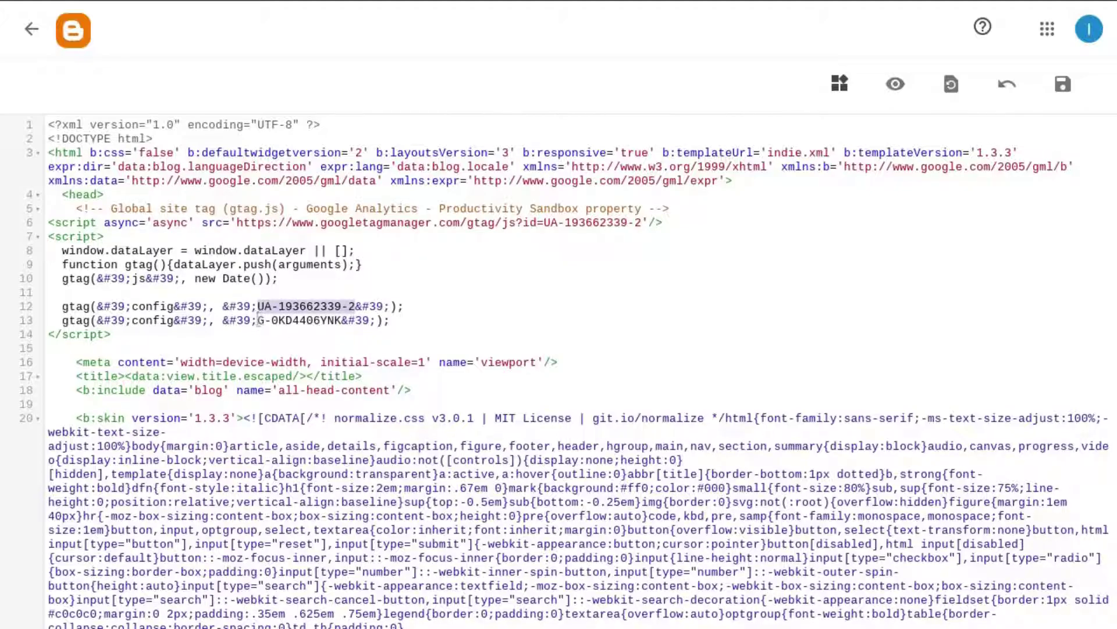
{"action": "left_click_drag", "start_coordinate": [260, 320], "coordinate": [344, 327]}
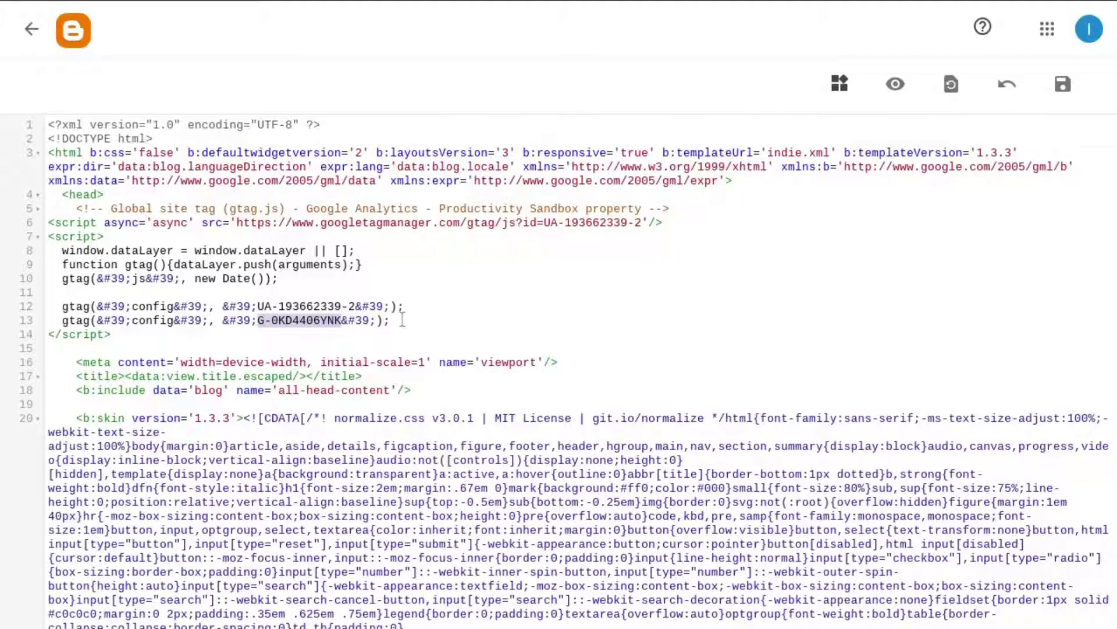
{"action": "left_click_drag", "start_coordinate": [402, 321], "coordinate": [60, 320]}
{"action": "key", "text": "BackSpace"}
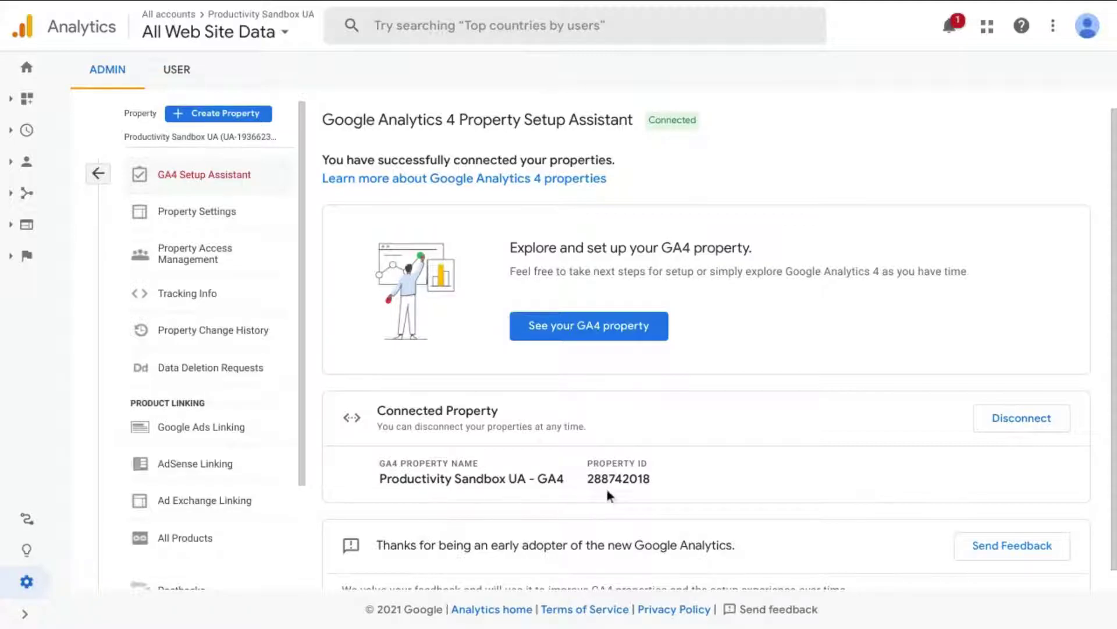
Disconnect GA4 from the UA property, then view the Tracking Code's Connected Site Tags listing G-0KD4406YNK.
{"action": "left_click", "coordinate": [996, 424]}
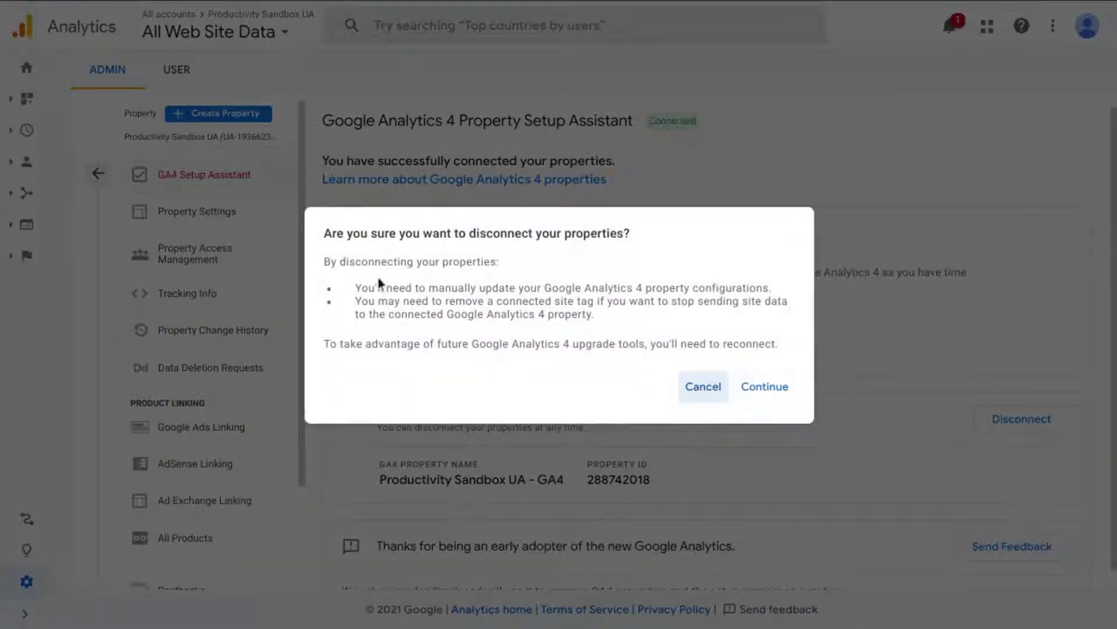
{"action": "left_click", "coordinate": [762, 385]}
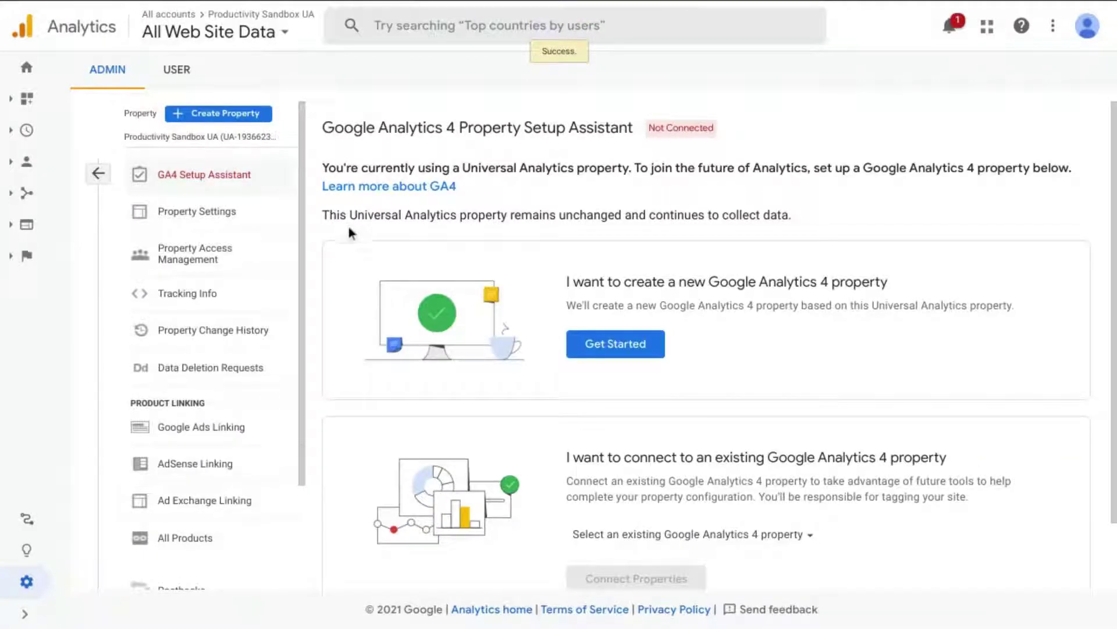
{"action": "left_click", "coordinate": [214, 294]}
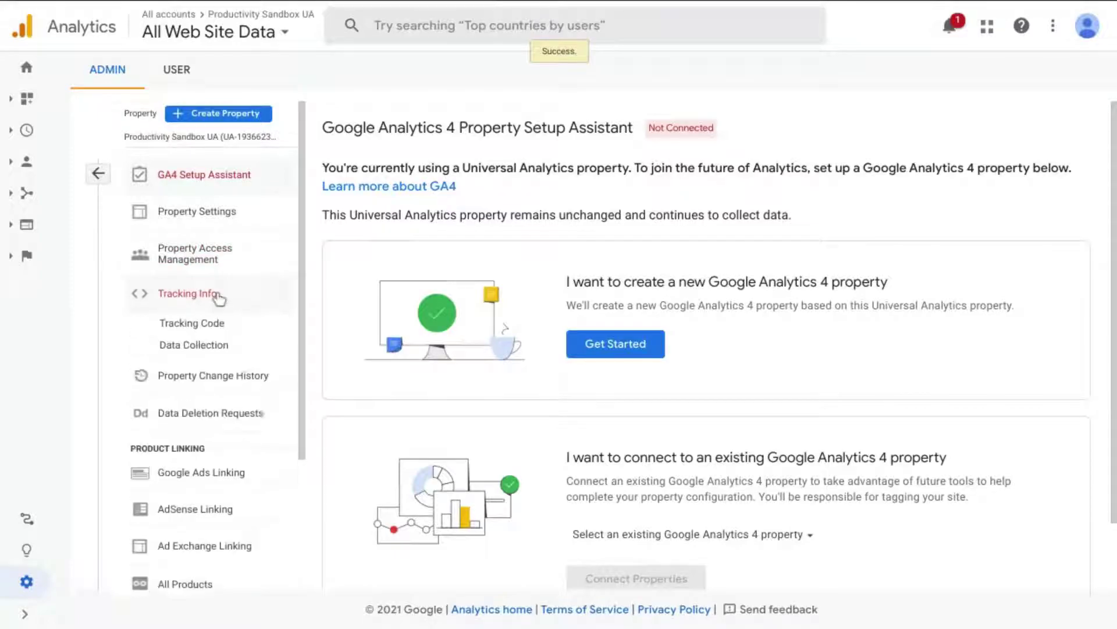
{"action": "left_click", "coordinate": [212, 324]}
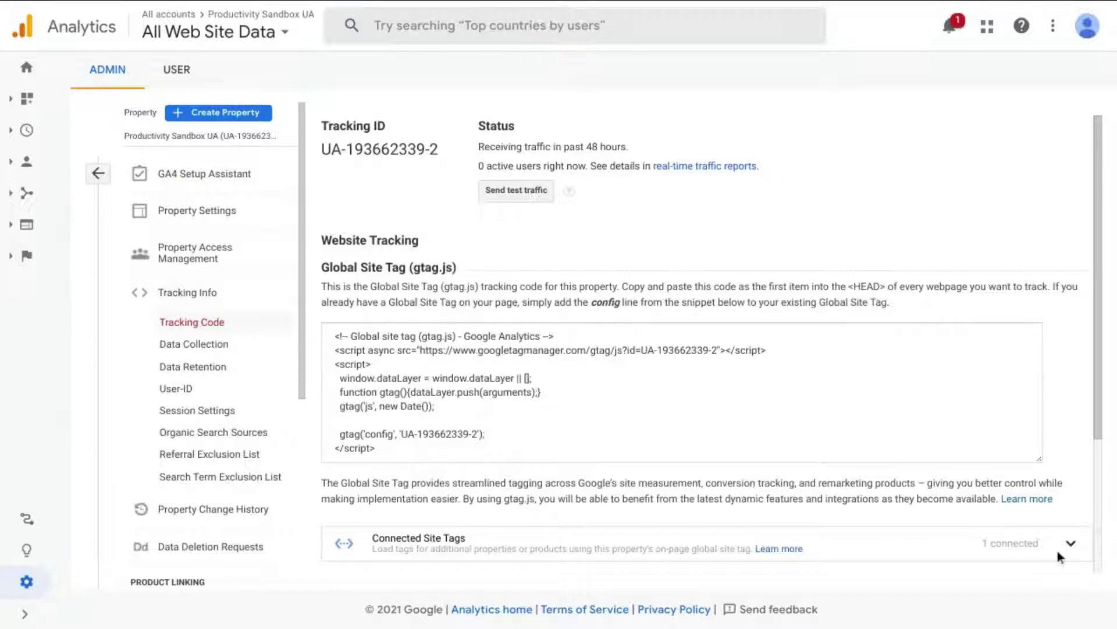
{"action": "left_click", "coordinate": [1070, 544]}
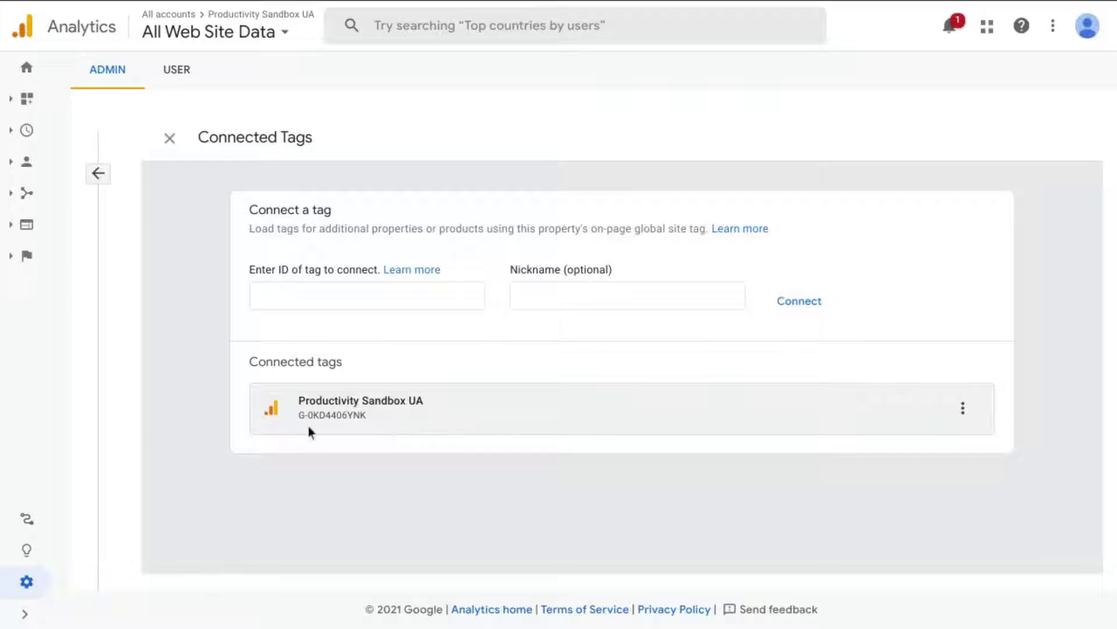
Remove the connected tag, reconnect G-0KD4406YNK from its pasted ID, and return to Admin.
{"action": "left_click", "coordinate": [965, 410]}
{"action": "left_click", "coordinate": [972, 448]}
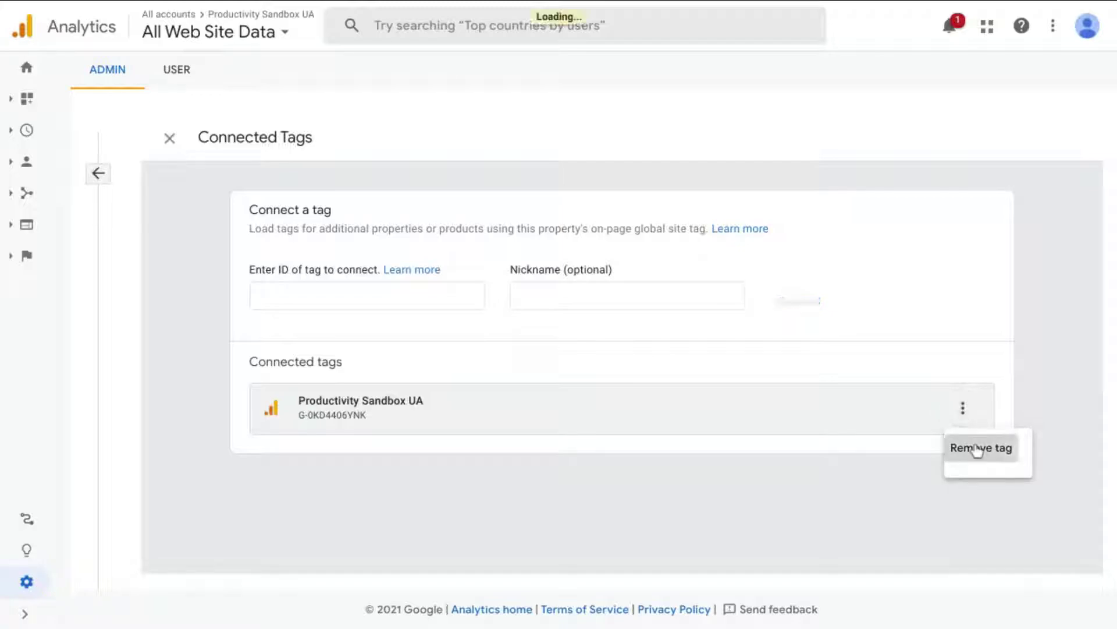
{"action": "left_click", "coordinate": [323, 289]}
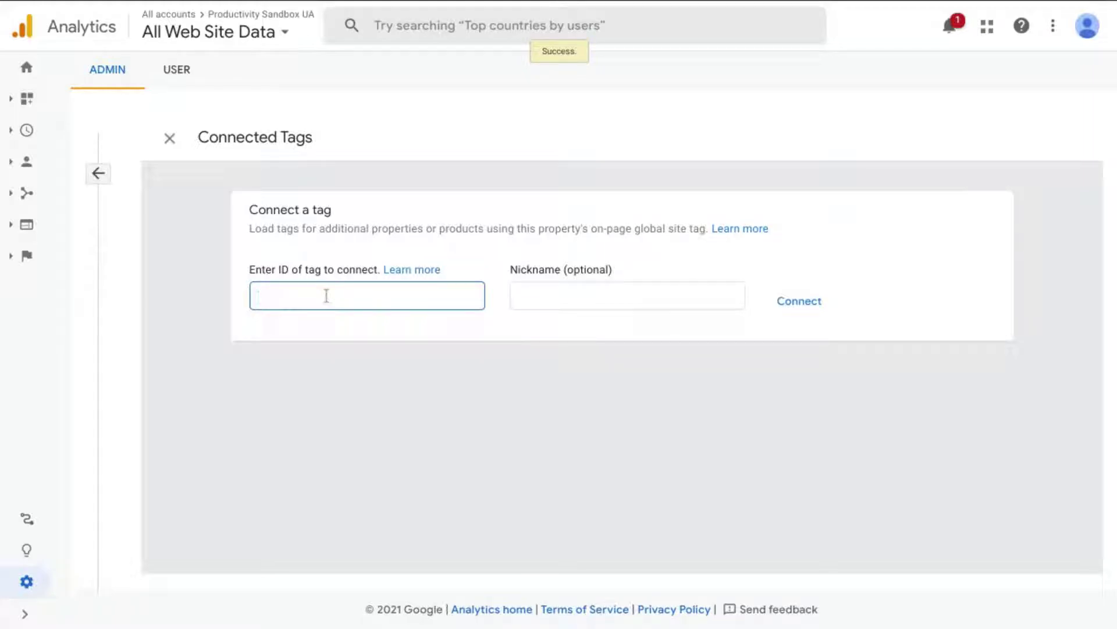
{"action": "key", "text": "ctrl+v"}
{"action": "left_click", "coordinate": [799, 310]}
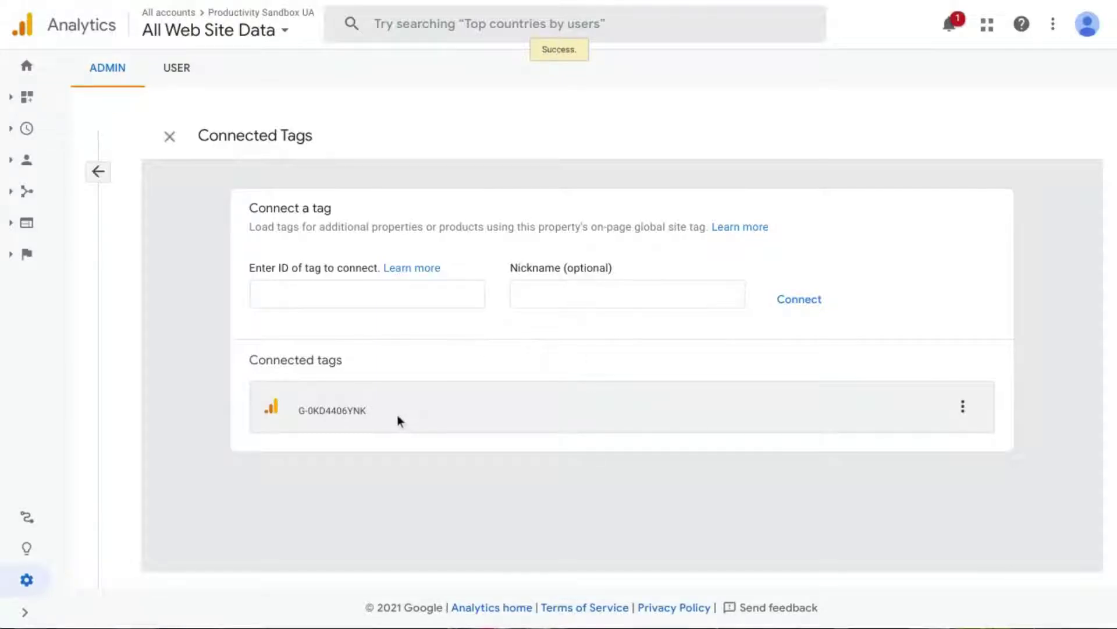
{"action": "left_click", "coordinate": [98, 172]}
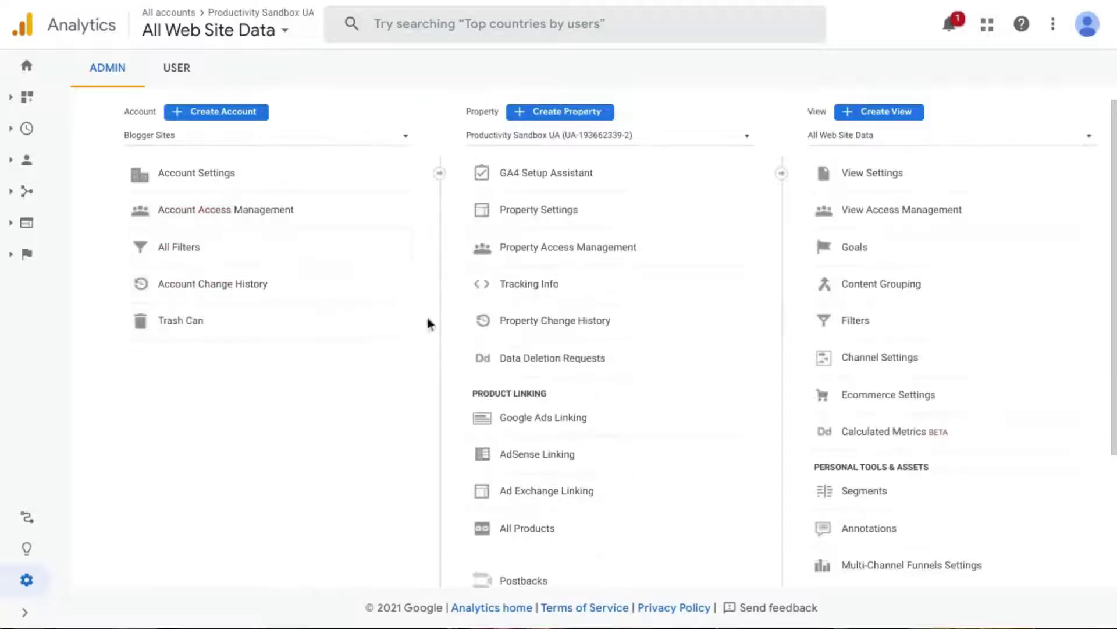
Link the UA property to the existing Productivity Sandbox UA - GA4 property in the GA4 Setup Assistant.
{"action": "left_click", "coordinate": [528, 179]}
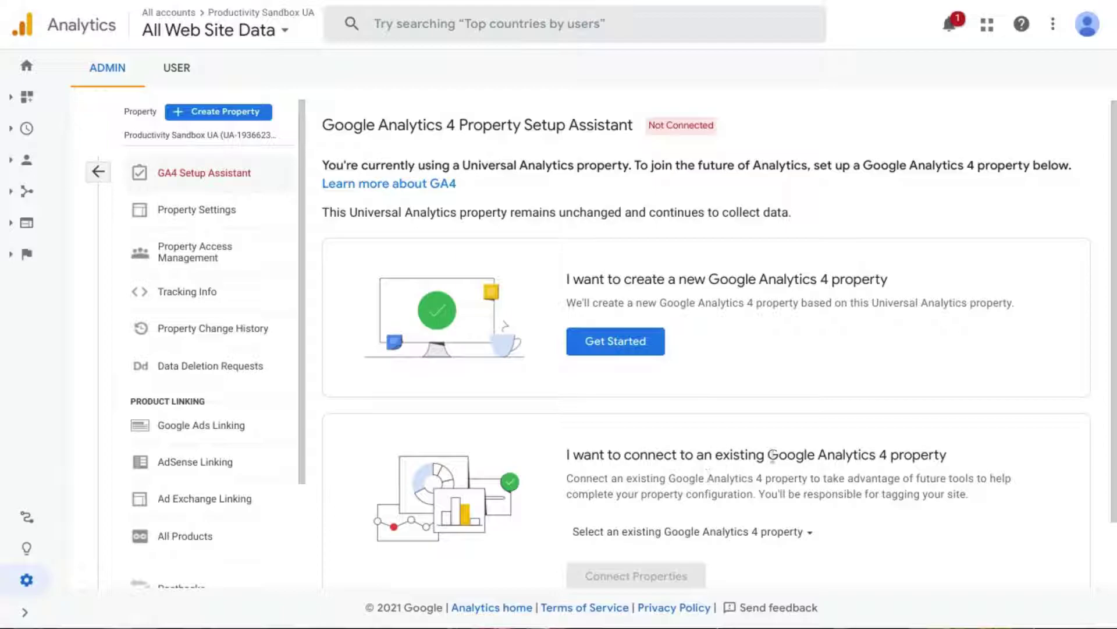
{"action": "left_click", "coordinate": [805, 538]}
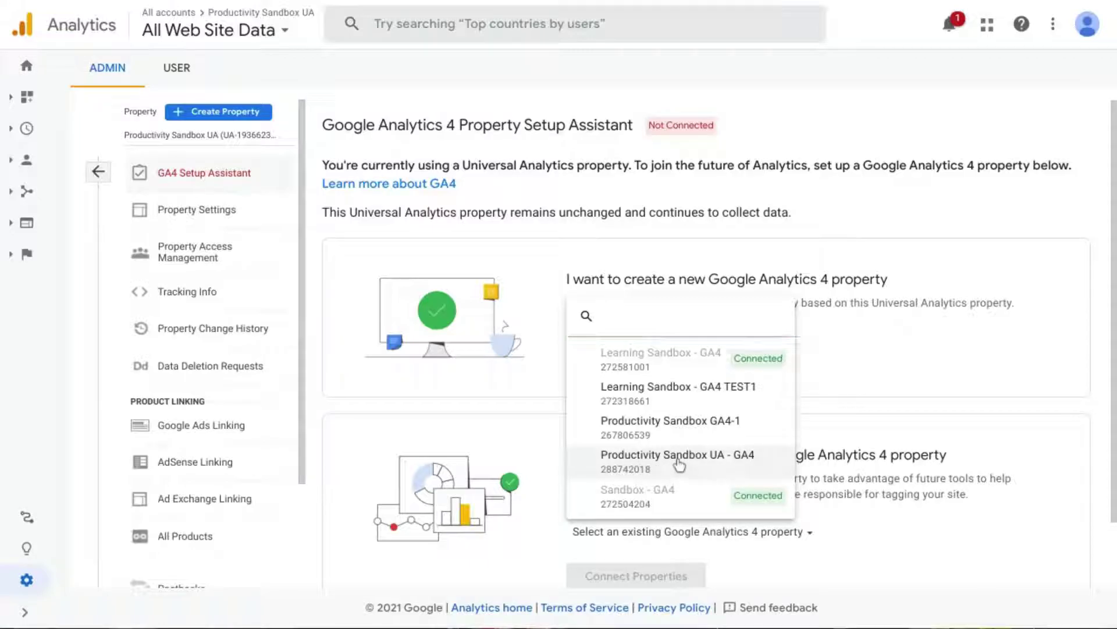
{"action": "left_click", "coordinate": [678, 464]}
{"action": "scroll", "coordinate": [764, 468], "scroll_direction": "down", "scroll_amount": 1}
{"action": "left_click", "coordinate": [614, 516]}
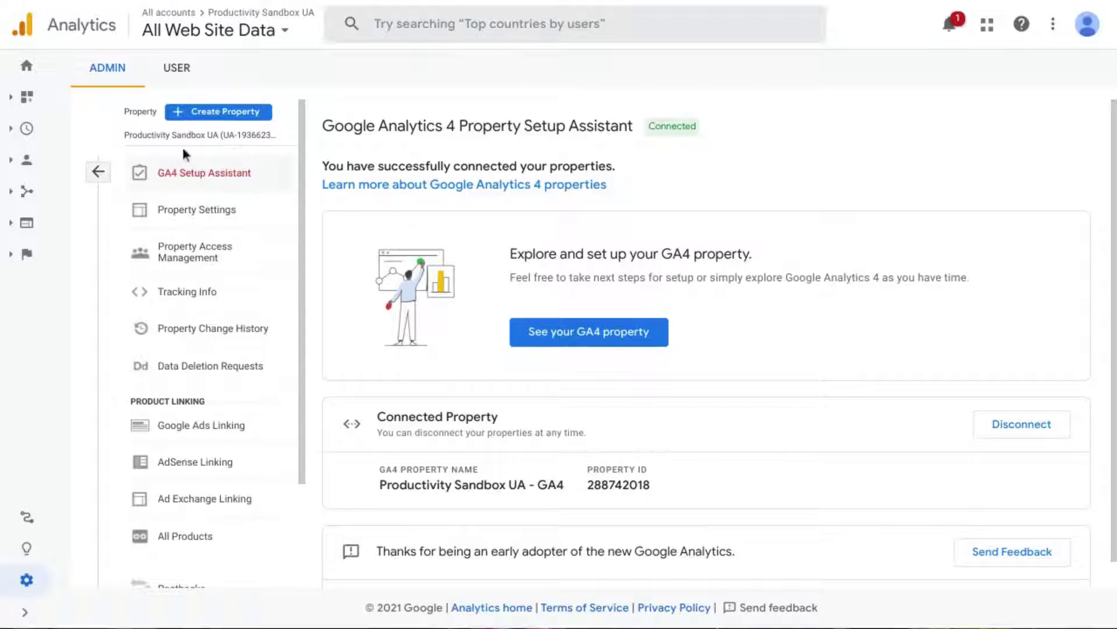
Check the UA Realtime Overview showing 1 active user, then switch to Productivity Sandbox UA - GA4.
{"action": "left_click", "coordinate": [28, 128]}
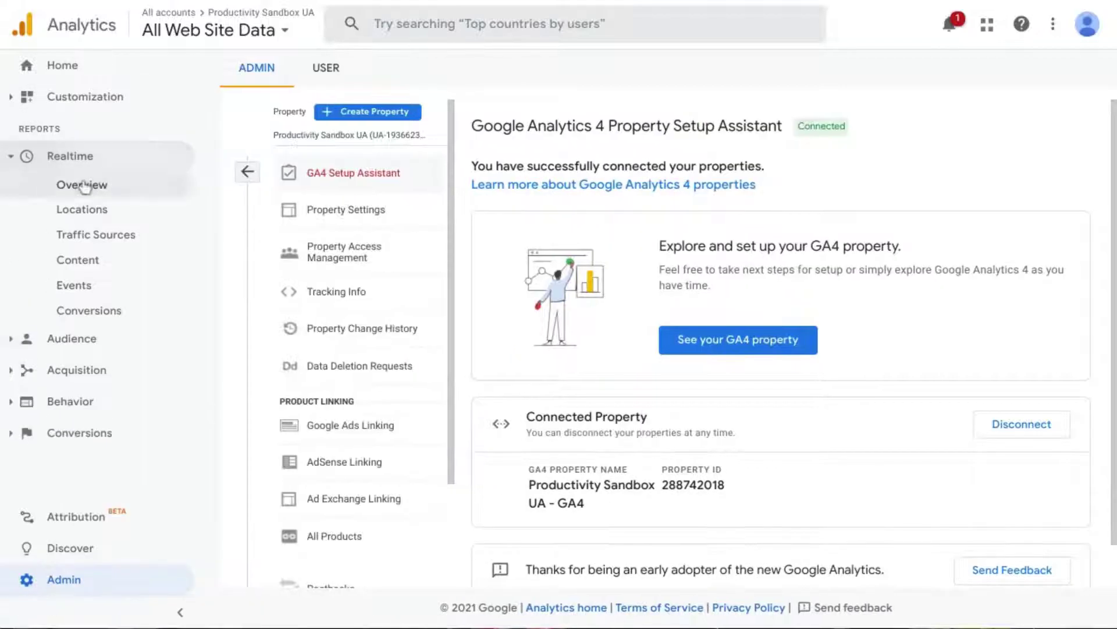
{"action": "left_click", "coordinate": [83, 185]}
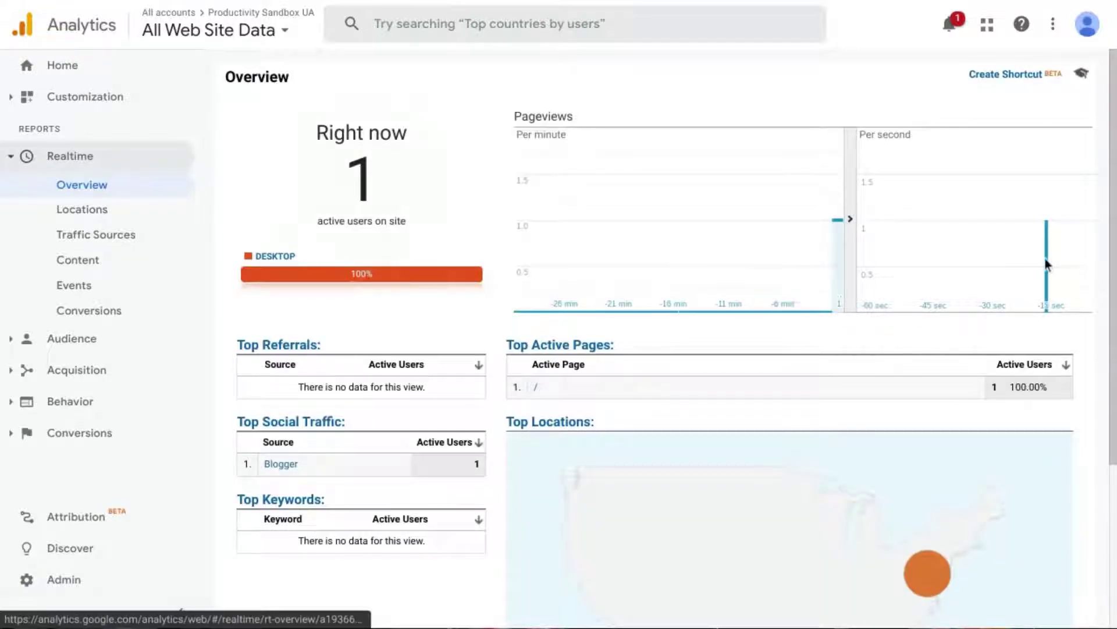
{"action": "left_click", "coordinate": [208, 38]}
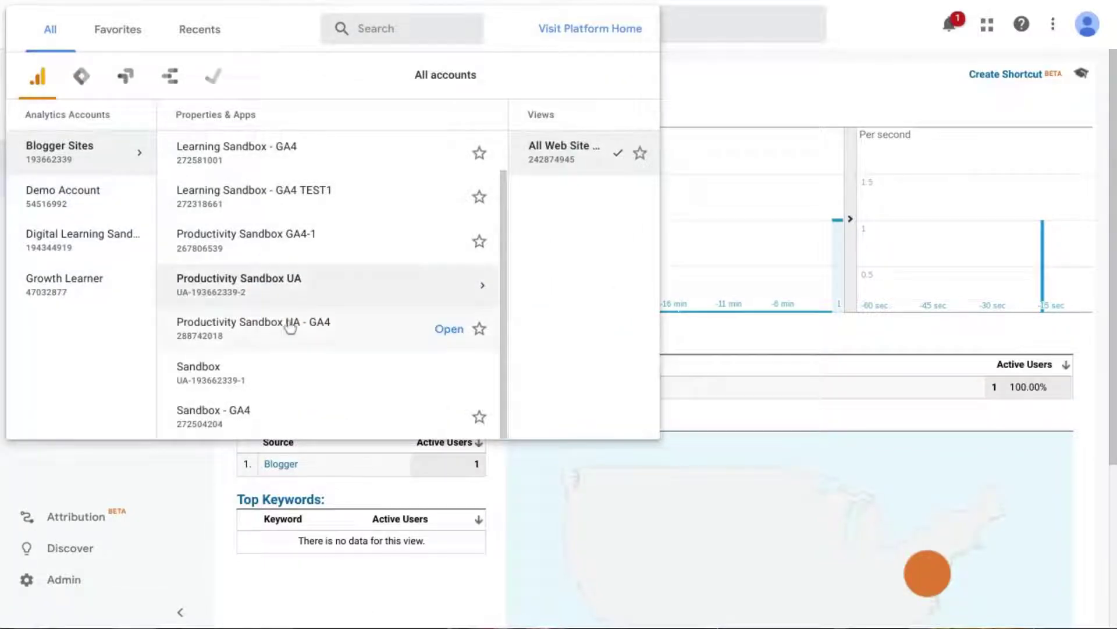
{"action": "left_click", "coordinate": [217, 342]}
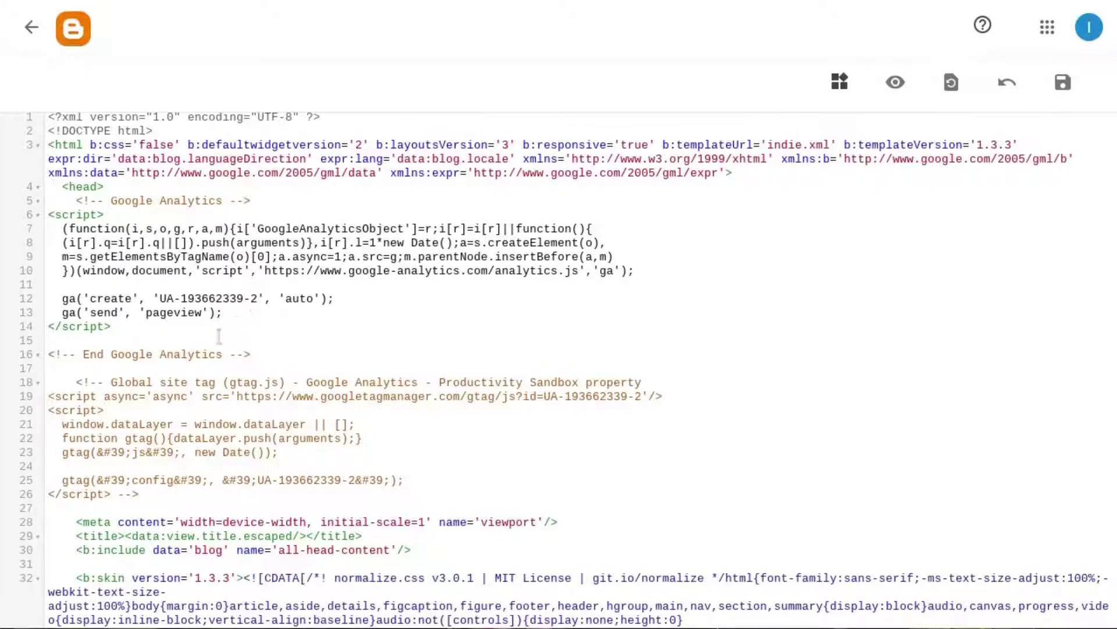
Delete the old analytics.js snippet and its End Google Analytics comment from the theme head.
{"action": "left_click_drag", "start_coordinate": [215, 338], "coordinate": [51, 200]}
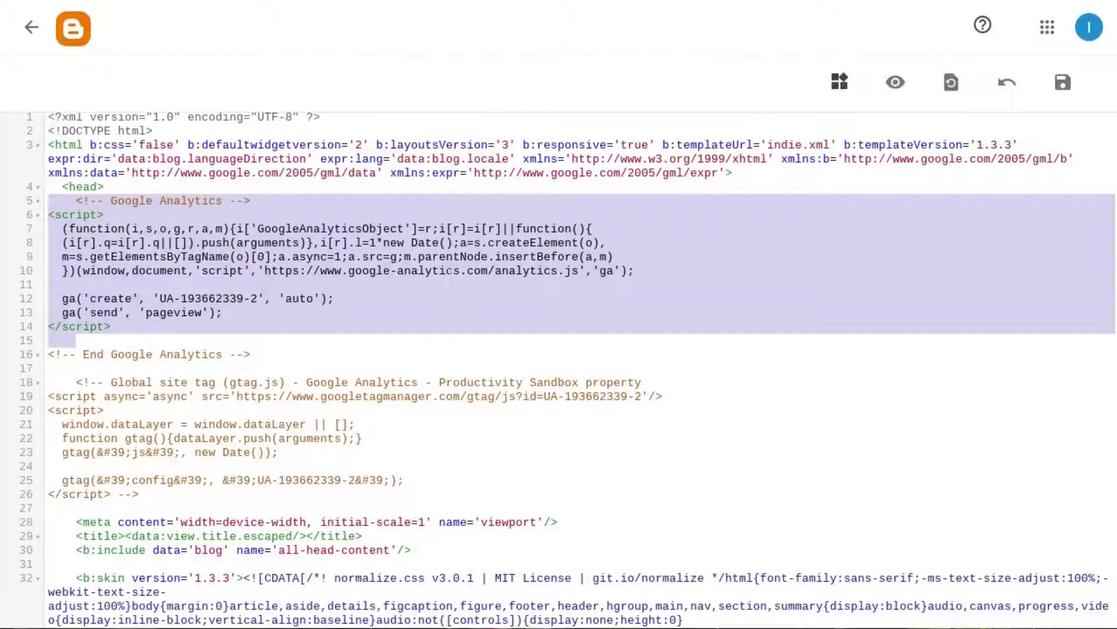
{"action": "left_click", "coordinate": [507, 271]}
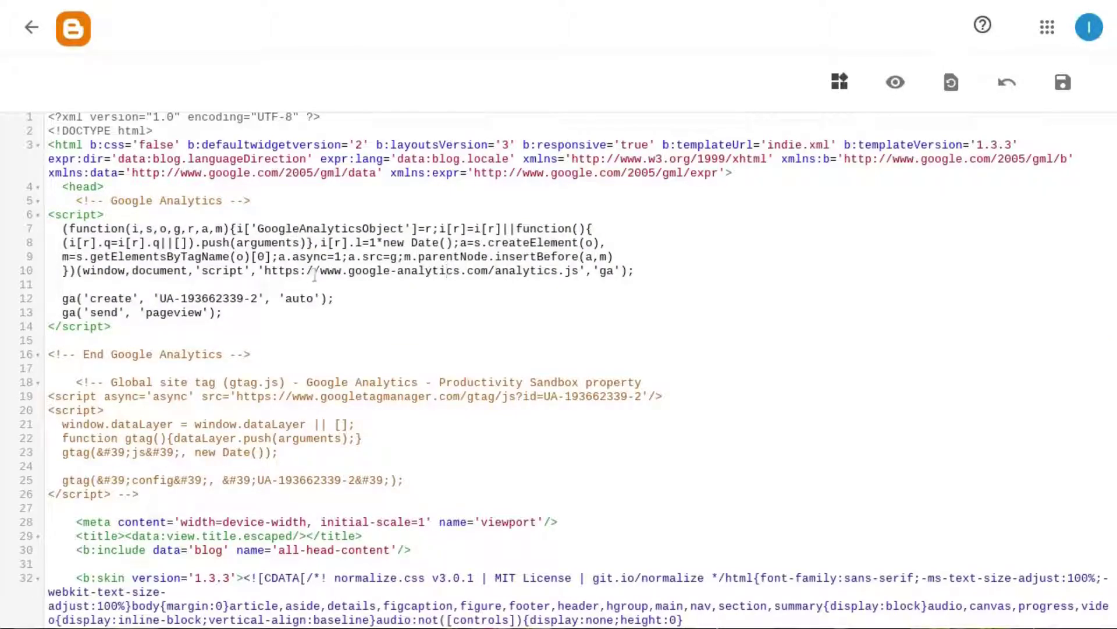
{"action": "left_click_drag", "start_coordinate": [314, 273], "coordinate": [581, 271]}
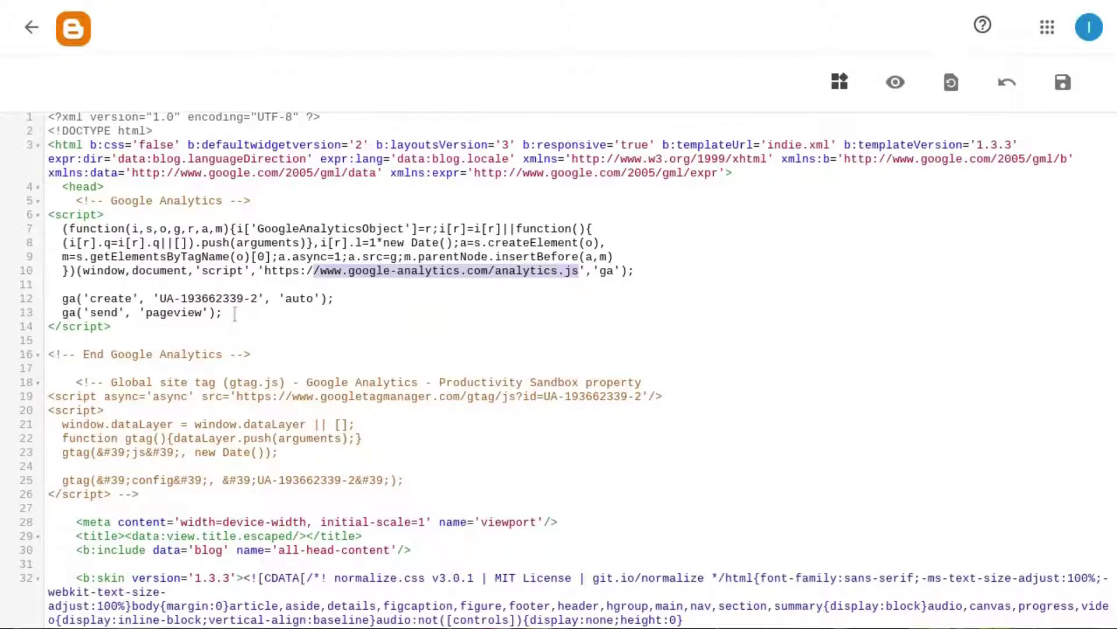
{"action": "left_click_drag", "start_coordinate": [234, 314], "coordinate": [61, 300]}
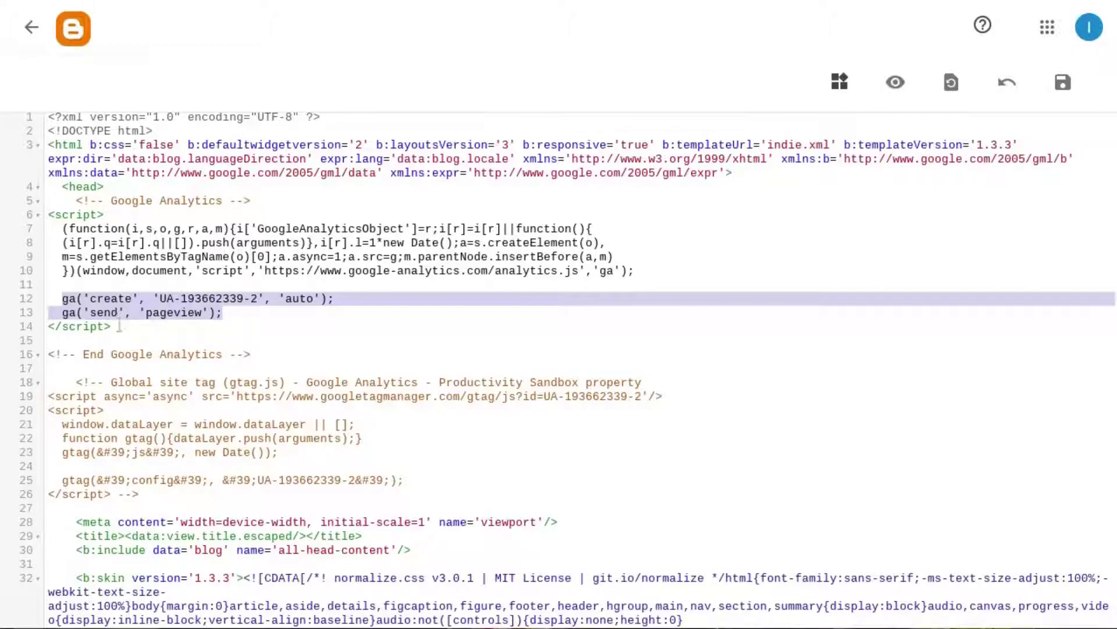
{"action": "left_click_drag", "start_coordinate": [119, 326], "coordinate": [43, 208]}
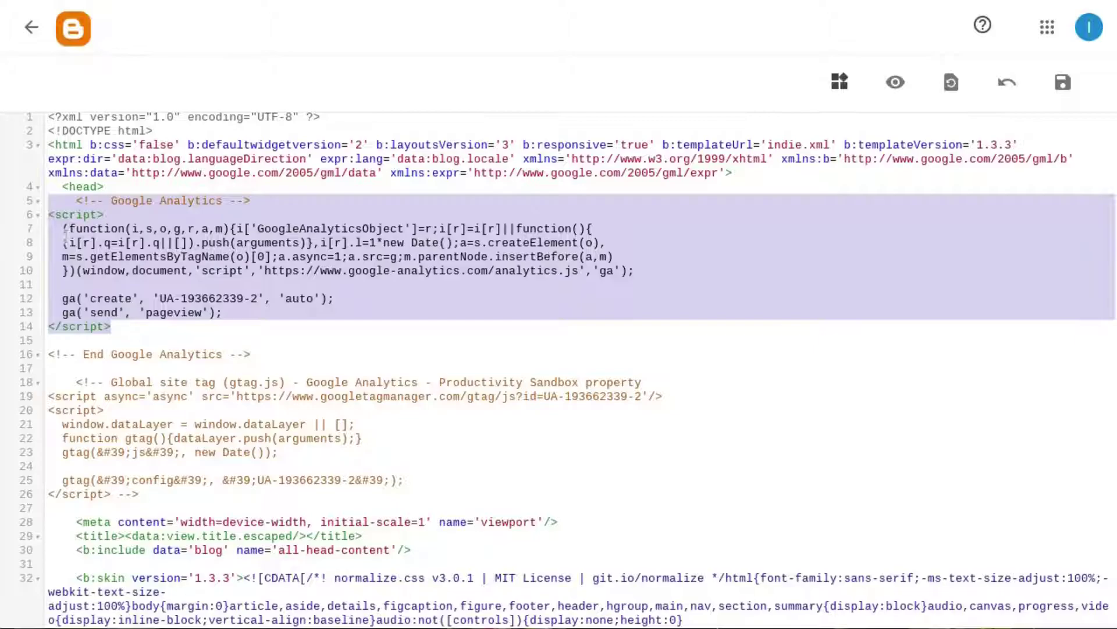
{"action": "key", "text": "BackSpace"}
{"action": "key", "text": "shift+Down"}
{"action": "key", "text": "shift+Down"}
{"action": "key", "text": "shift+Down"}
{"action": "key", "text": "shift+Down"}
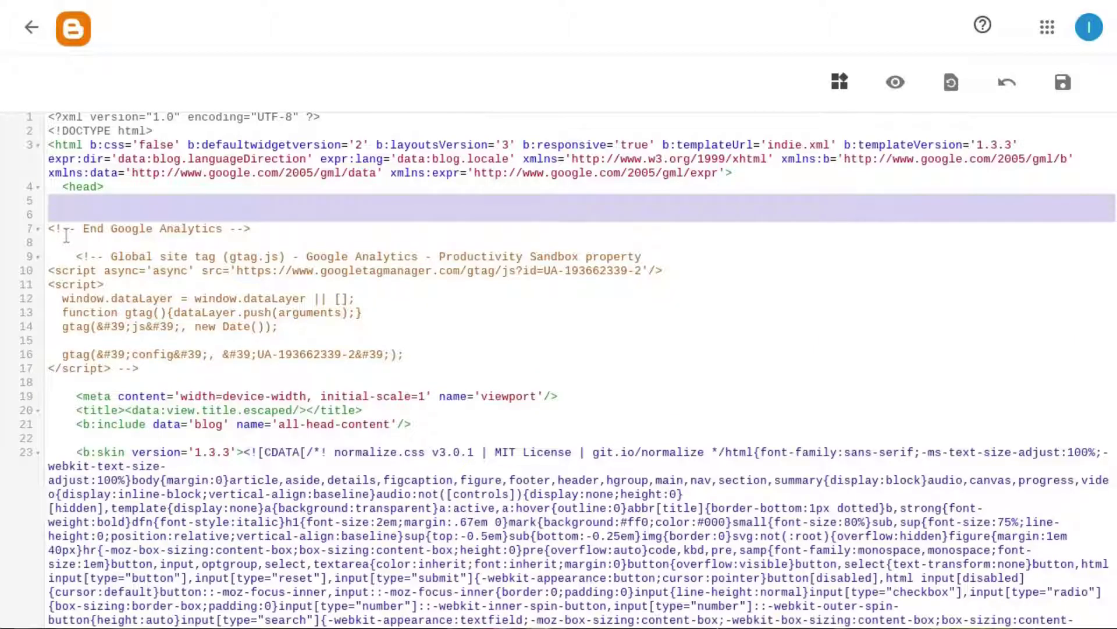
{"action": "key", "text": "BackSpace"}
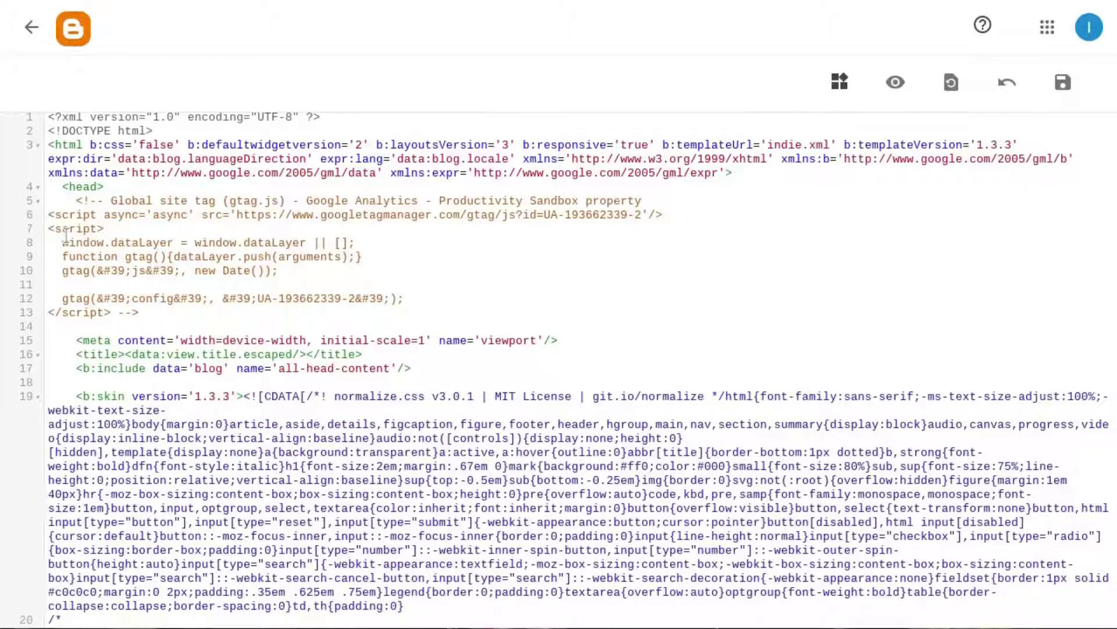
Move the stray ' -->' closer so the gtag.js site tag is no longer commented out.
{"action": "left_click", "coordinate": [237, 214]}
{"action": "left_click_drag", "start_coordinate": [138, 312], "coordinate": [112, 312]}
{"action": "key", "text": "ctrl+c"}
{"action": "key", "text": "BackSpace"}
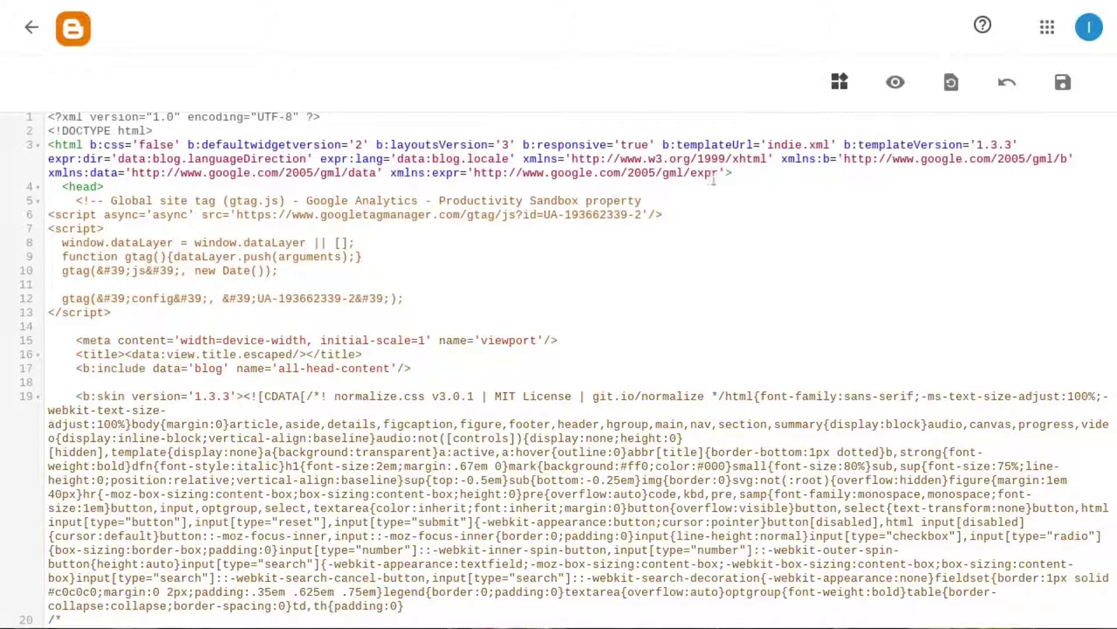
{"action": "left_click", "coordinate": [682, 201]}
{"action": "key", "text": "ctrl+v"}
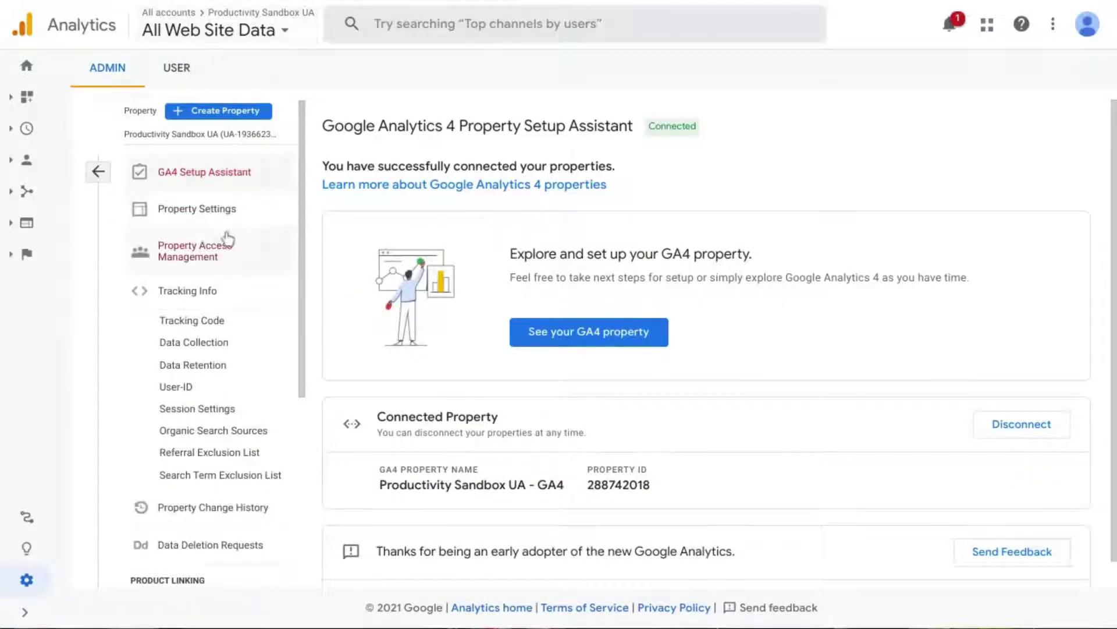
Copy the Global Site Tag (gtag.js) snippet from the property's Tracking Code page.
{"action": "left_click", "coordinate": [183, 321]}
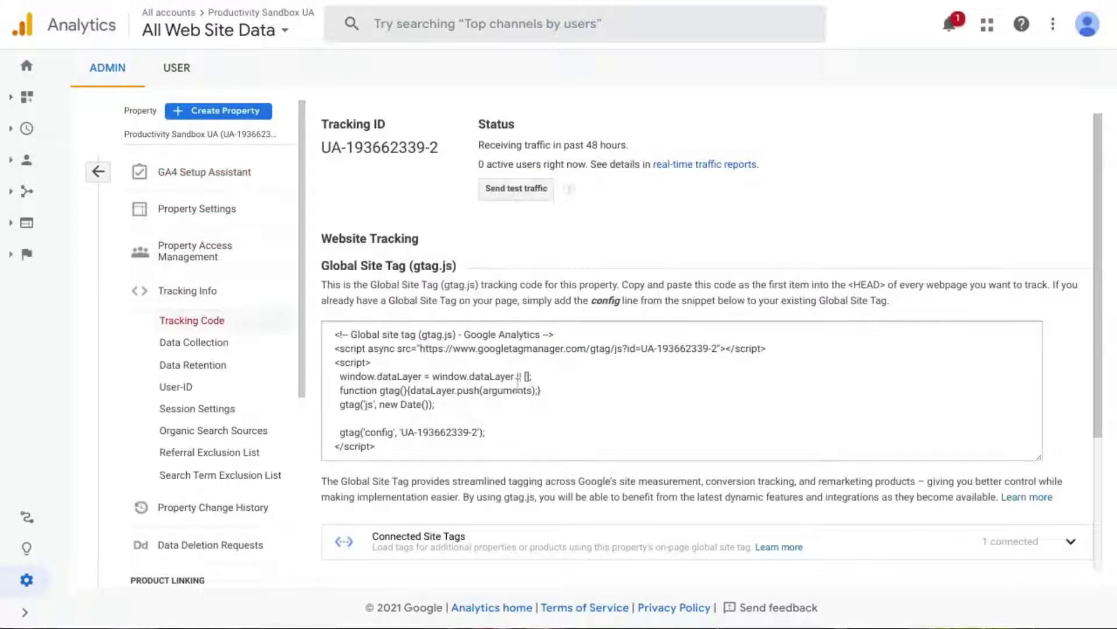
{"action": "left_click", "coordinate": [585, 373]}
{"action": "right_click", "coordinate": [492, 363]}
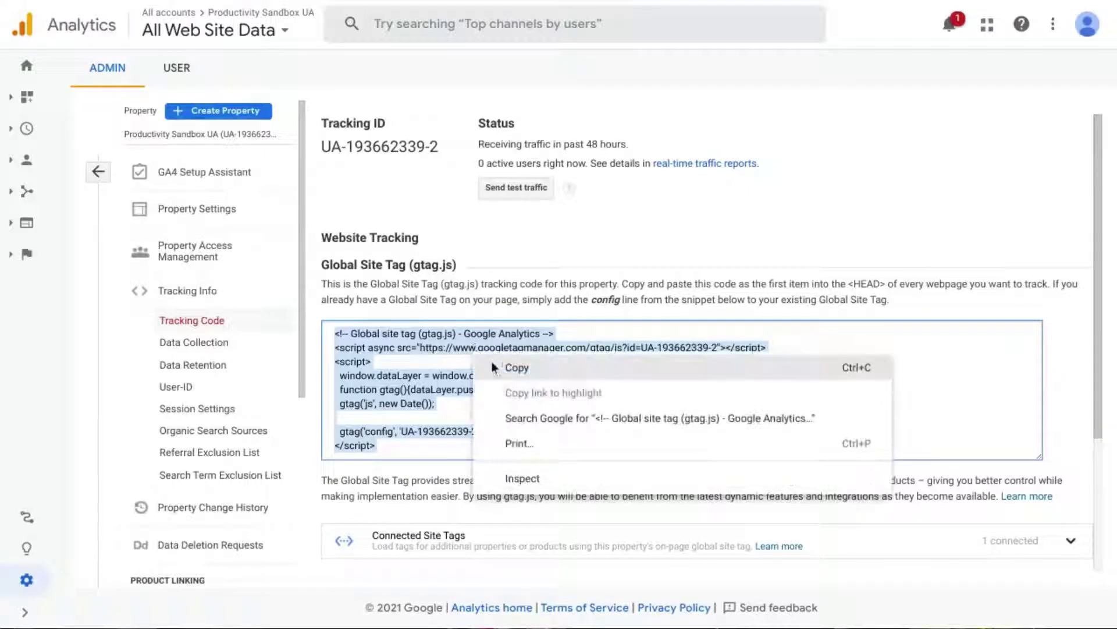
{"action": "left_click", "coordinate": [502, 368]}
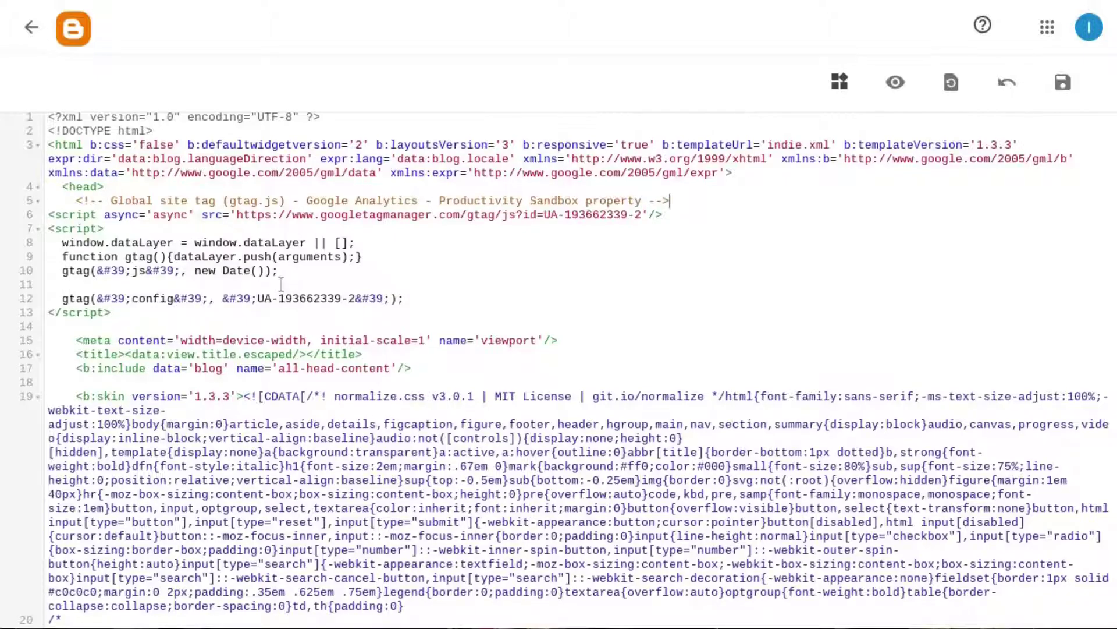
{"action": "scroll", "coordinate": [305, 304], "scroll_direction": "down", "scroll_amount": 1}
{"action": "scroll", "coordinate": [559, 367], "scroll_direction": "down", "scroll_amount": 1}
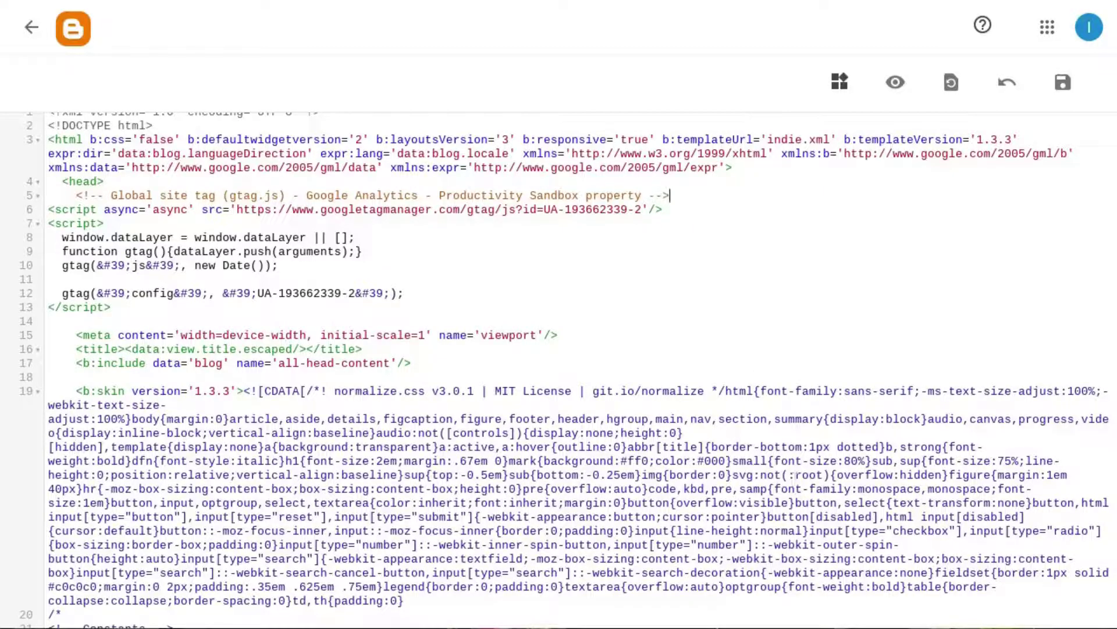
{"action": "scroll", "coordinate": [558, 367], "scroll_direction": "up", "scroll_amount": 1}
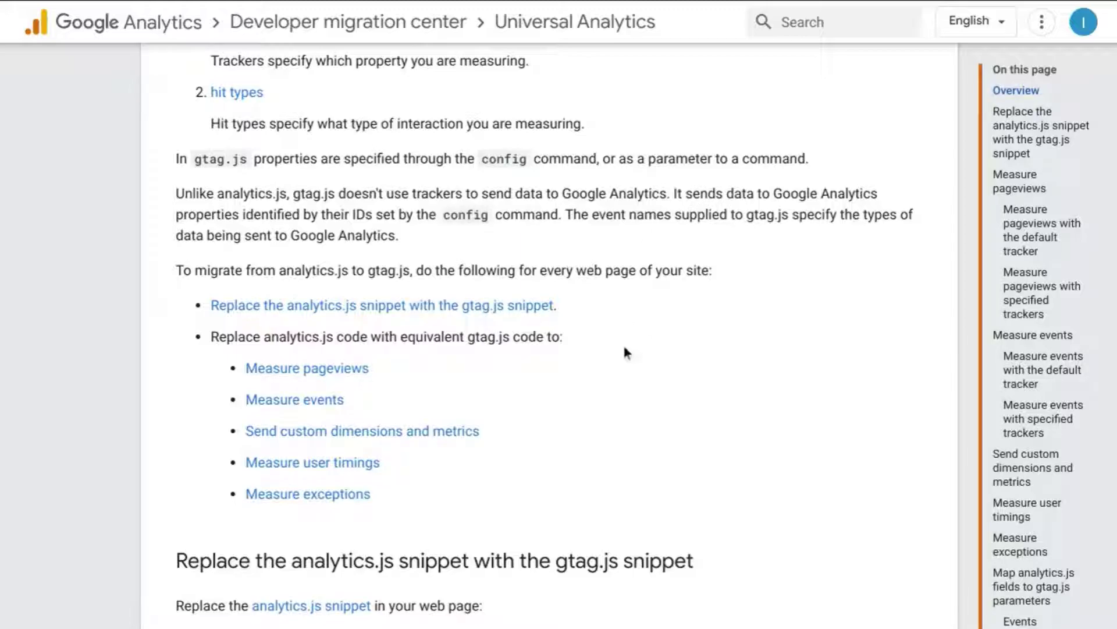
Read the analytics.js-to-gtag.js migration steps, then delete the gtag.js lines from Blogger's theme head.
{"action": "scroll", "coordinate": [528, 292], "scroll_direction": "up", "scroll_amount": 6}
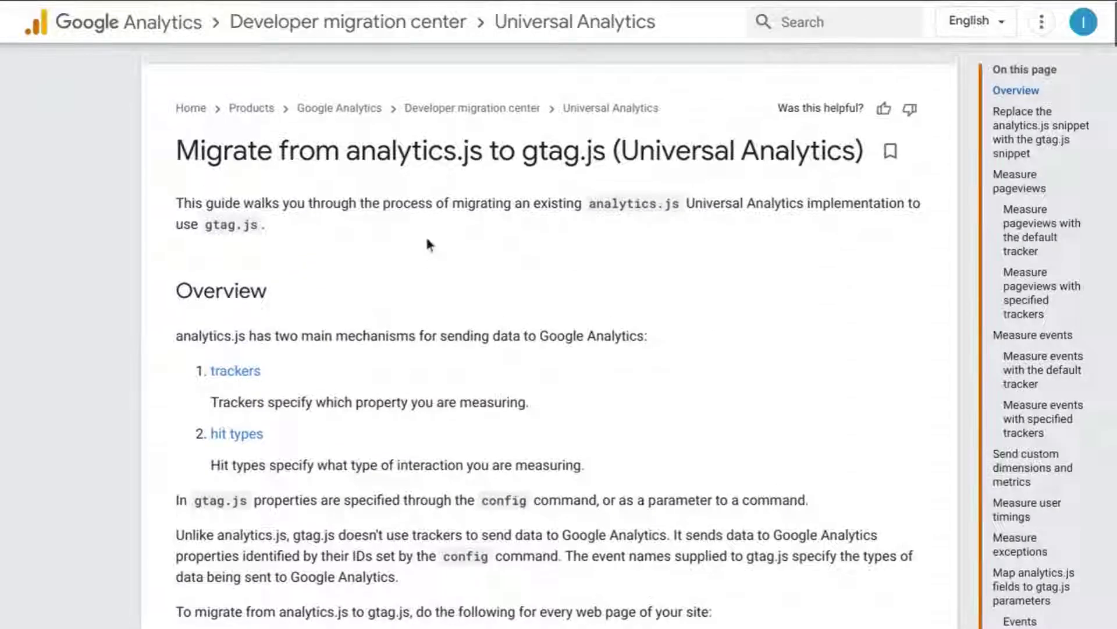
{"action": "scroll", "coordinate": [375, 249], "scroll_direction": "down", "scroll_amount": 6}
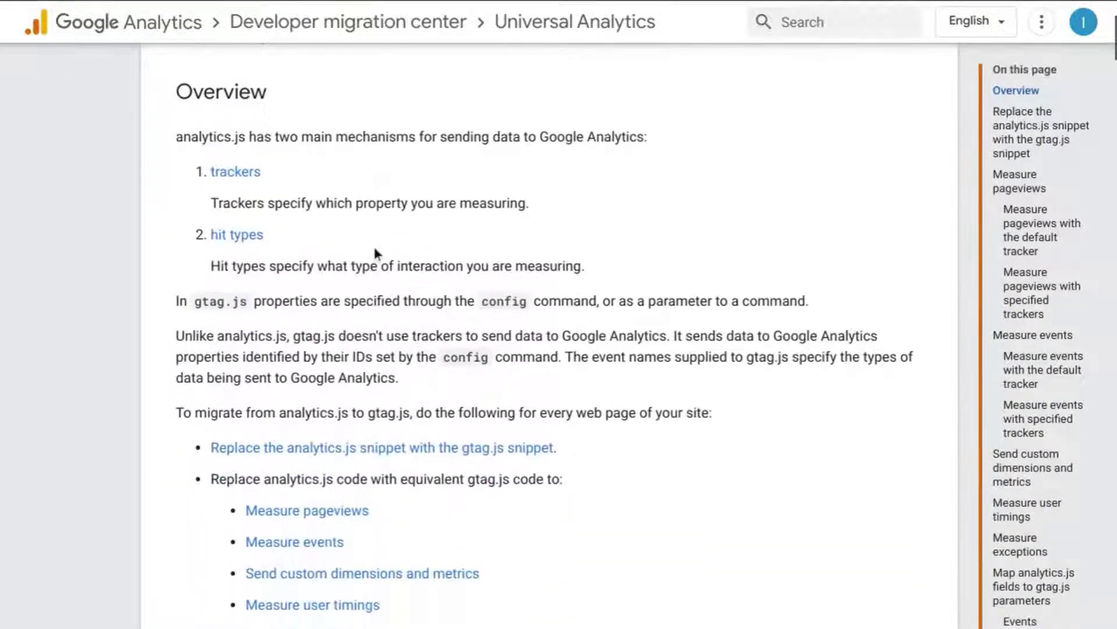
{"action": "scroll", "coordinate": [374, 250], "scroll_direction": "down", "scroll_amount": 2}
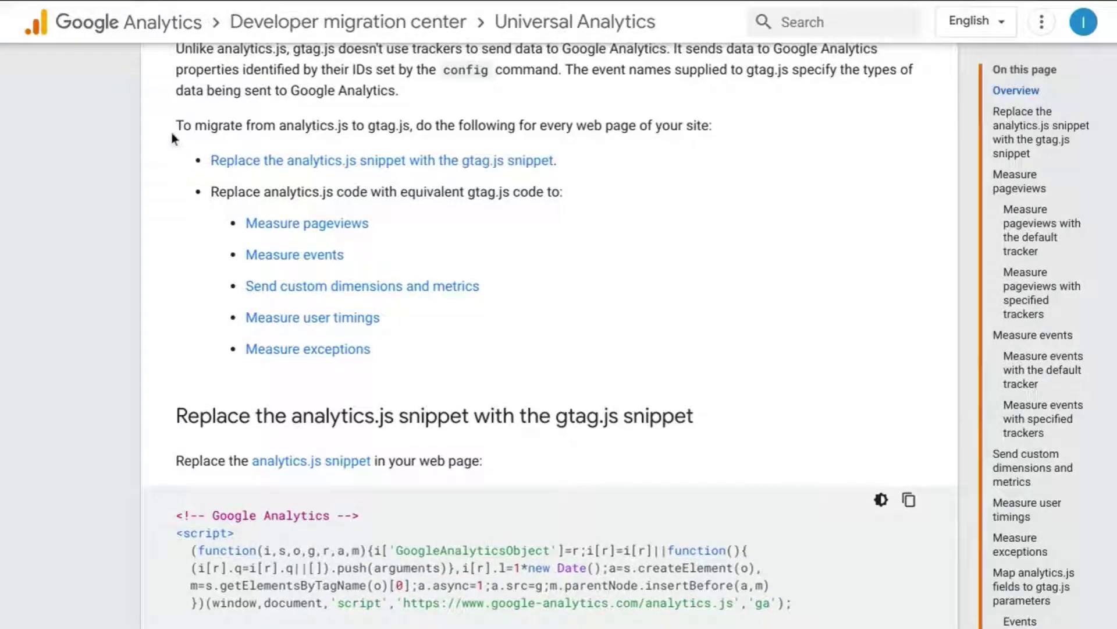
{"action": "left_click_drag", "start_coordinate": [173, 126], "coordinate": [460, 353]}
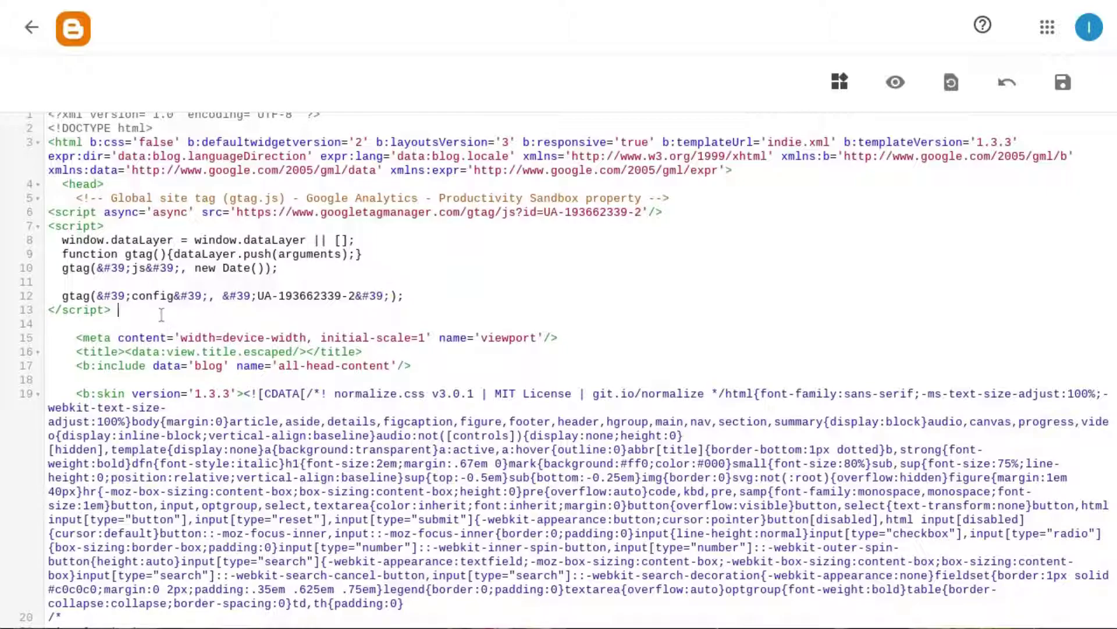
{"action": "left_click_drag", "start_coordinate": [119, 309], "coordinate": [43, 201]}
{"action": "key", "text": "BackSpace"}
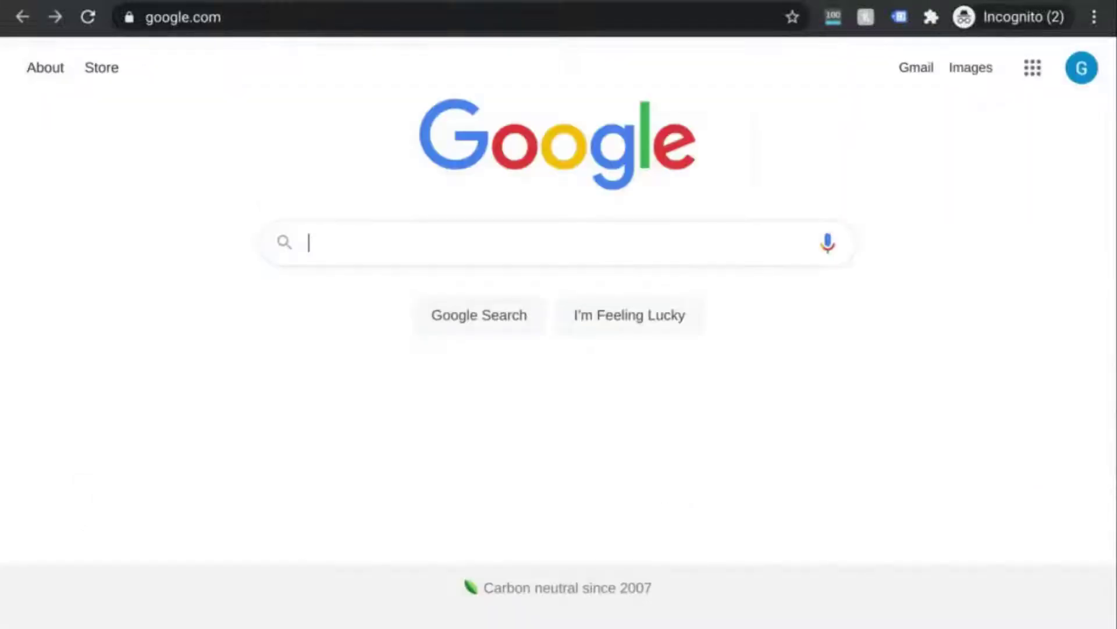
Go to analytics.google.com in the incognito window and choose Start measuring.
{"action": "left_click", "coordinate": [155, 17]}
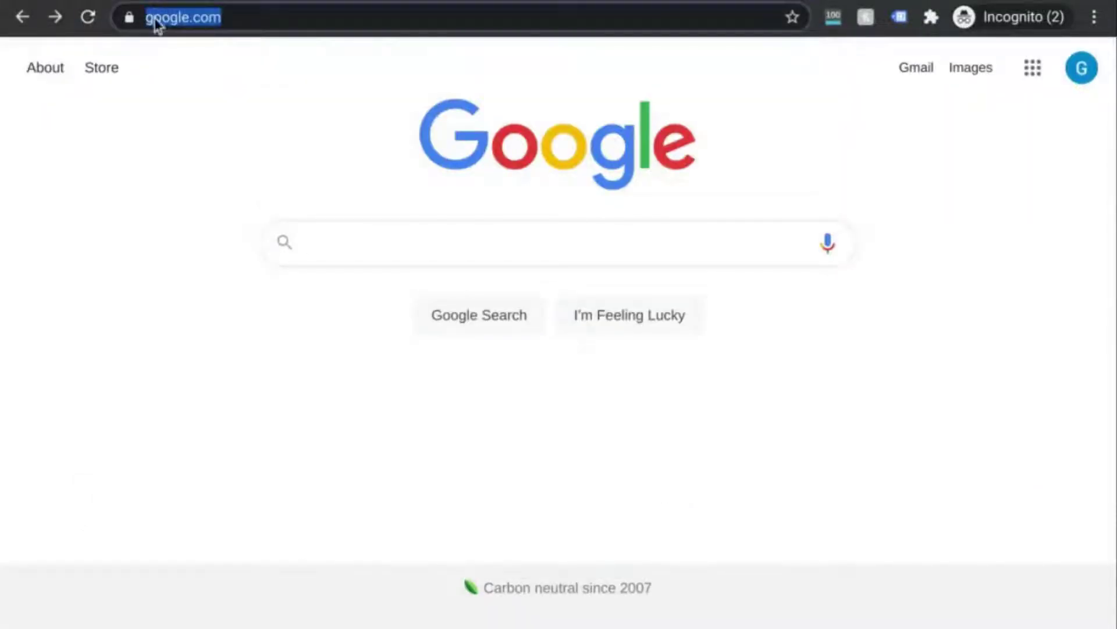
{"action": "type", "text": "ana"}
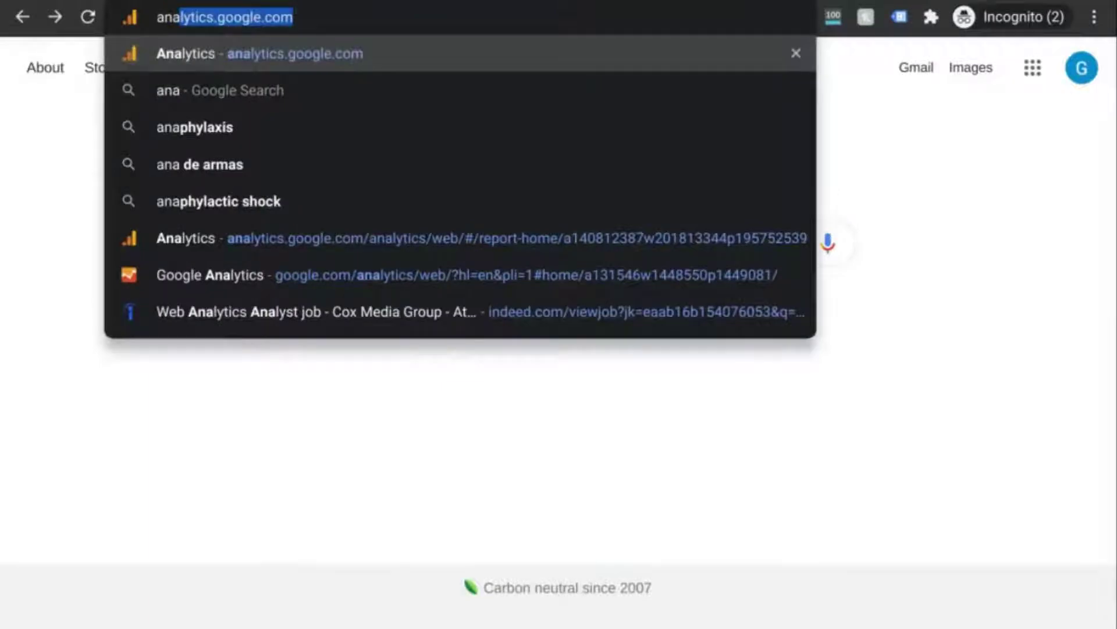
{"action": "key", "text": "Return"}
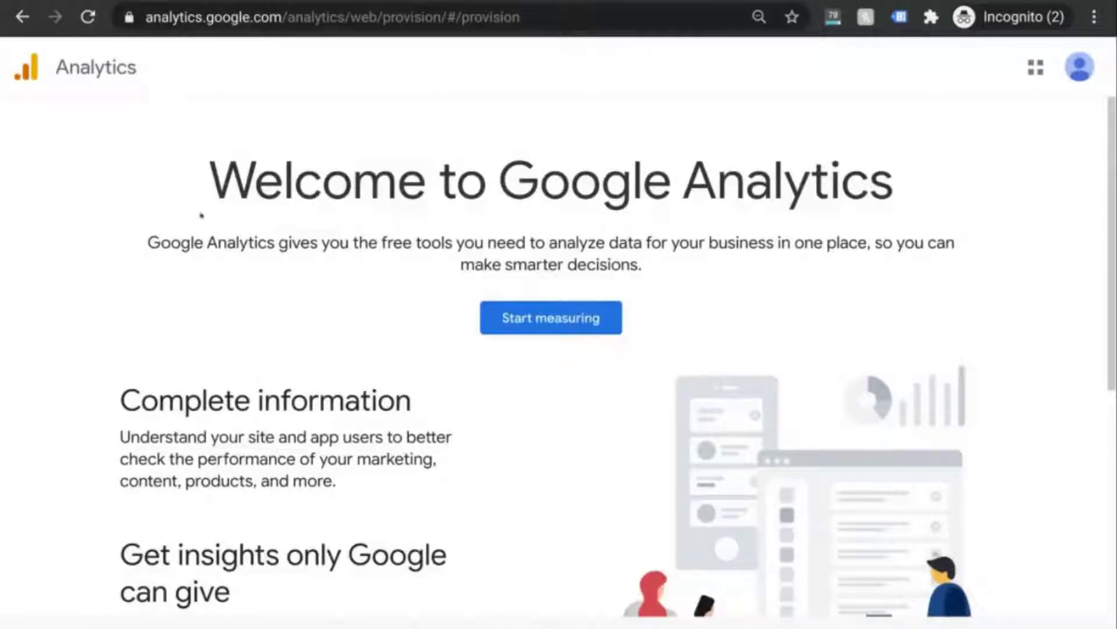
{"action": "scroll", "coordinate": [355, 222], "scroll_direction": "down", "scroll_amount": 3}
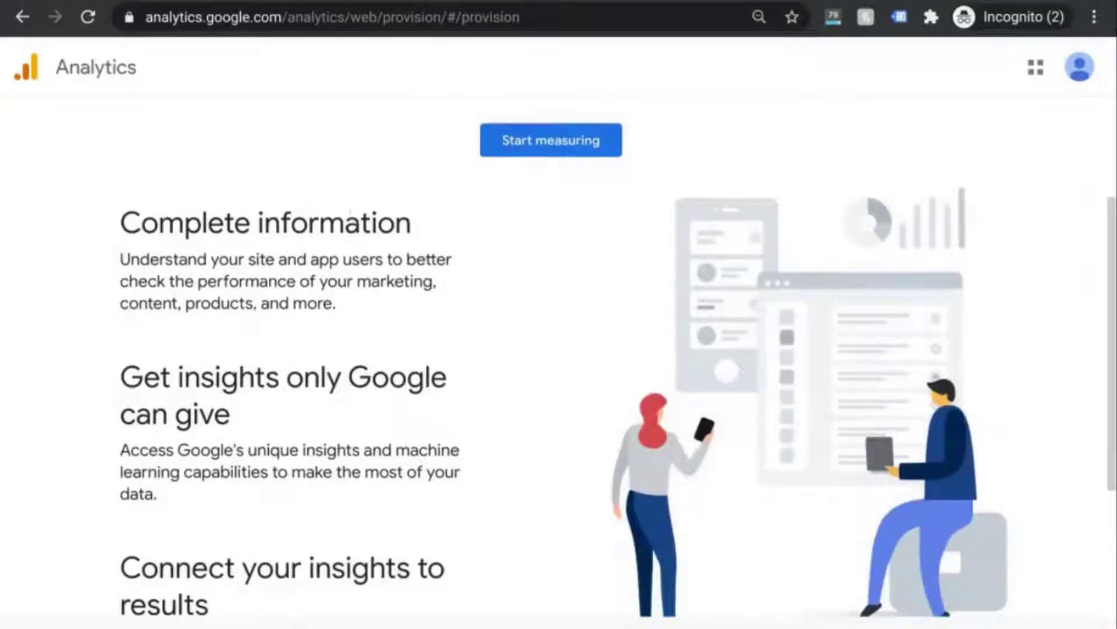
{"action": "scroll", "coordinate": [453, 229], "scroll_direction": "down", "scroll_amount": 4}
{"action": "scroll", "coordinate": [452, 232], "scroll_direction": "up", "scroll_amount": 7}
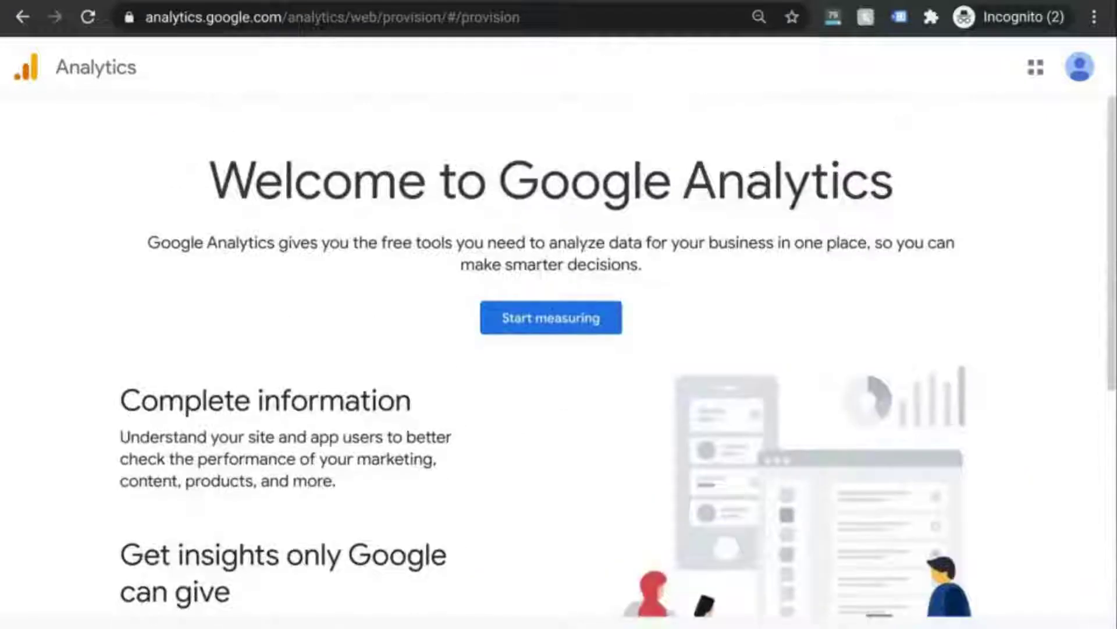
{"action": "left_click", "coordinate": [549, 324]}
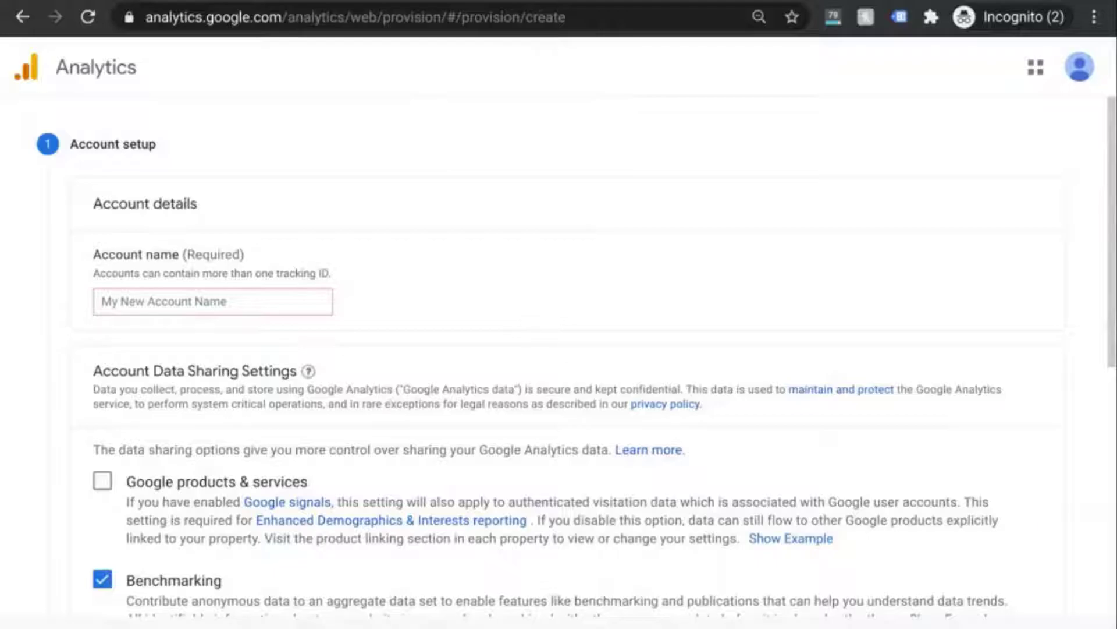
{"action": "scroll", "coordinate": [393, 342], "scroll_direction": "down", "scroll_amount": 1}
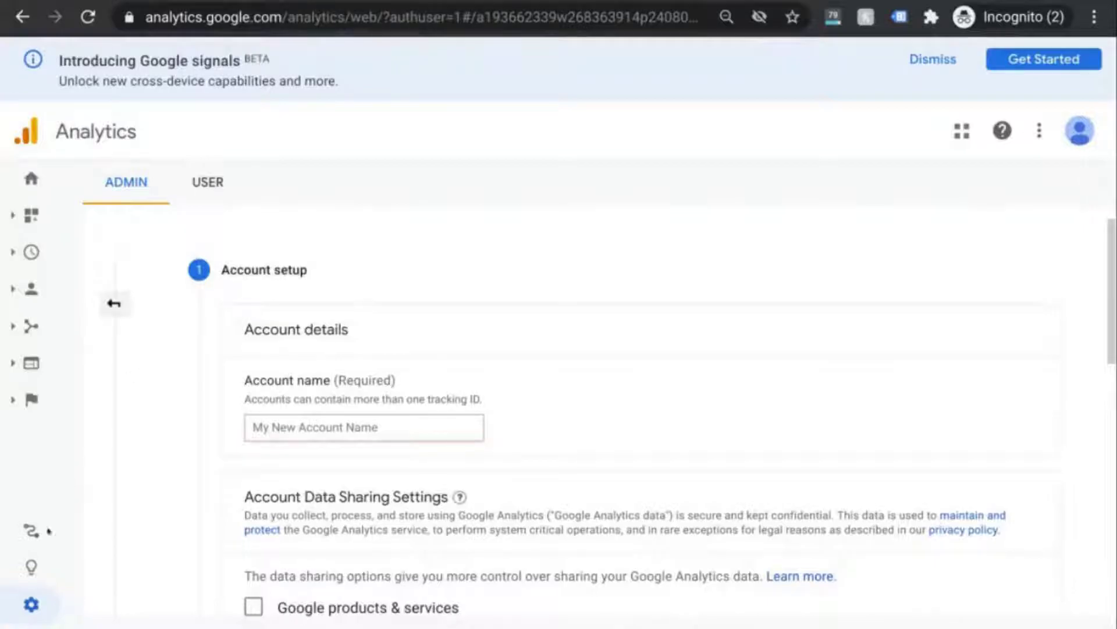
{"action": "left_click", "coordinate": [31, 608]}
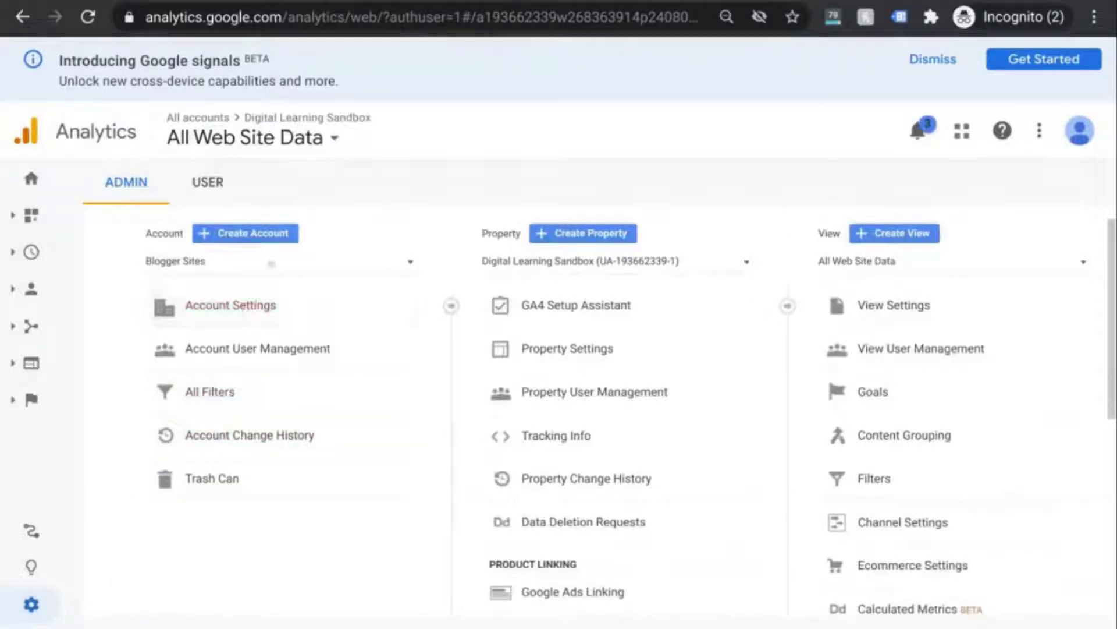
{"action": "left_click", "coordinate": [266, 234]}
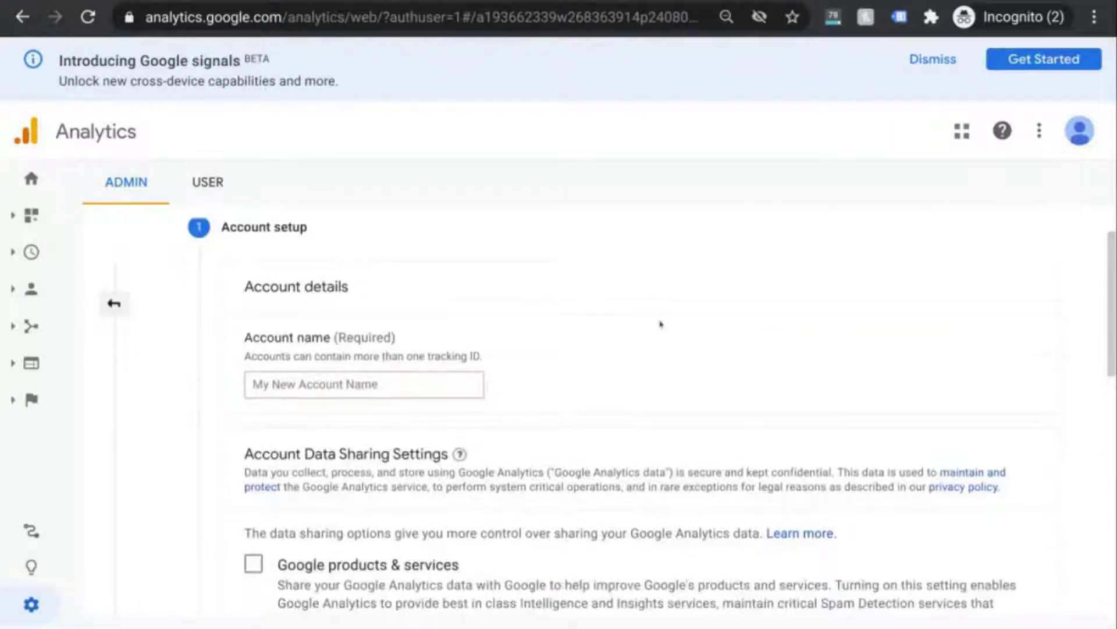
{"action": "scroll", "coordinate": [660, 324], "scroll_direction": "down", "scroll_amount": 8}
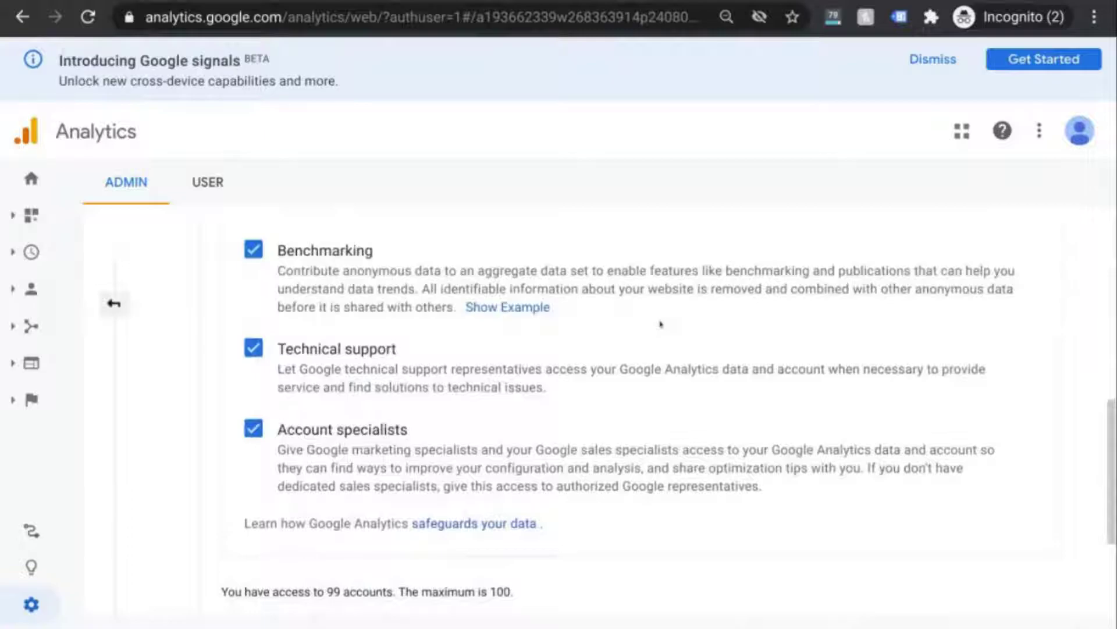
{"action": "scroll", "coordinate": [661, 324], "scroll_direction": "down", "scroll_amount": 2}
{"action": "scroll", "coordinate": [508, 319], "scroll_direction": "down", "scroll_amount": 2}
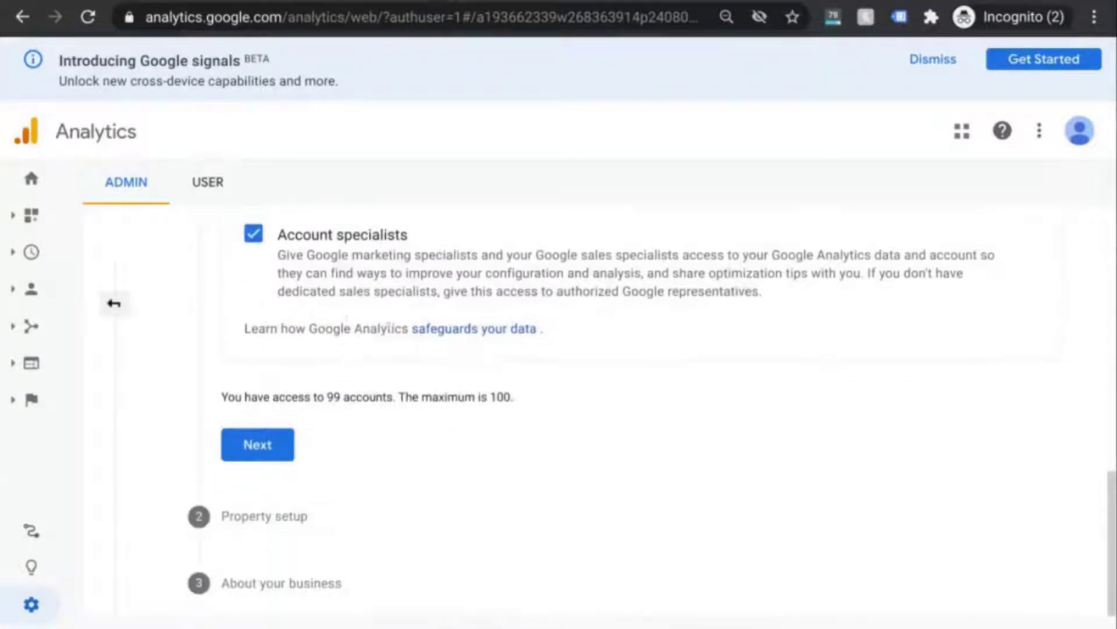
{"action": "scroll", "coordinate": [389, 327], "scroll_direction": "up", "scroll_amount": 12}
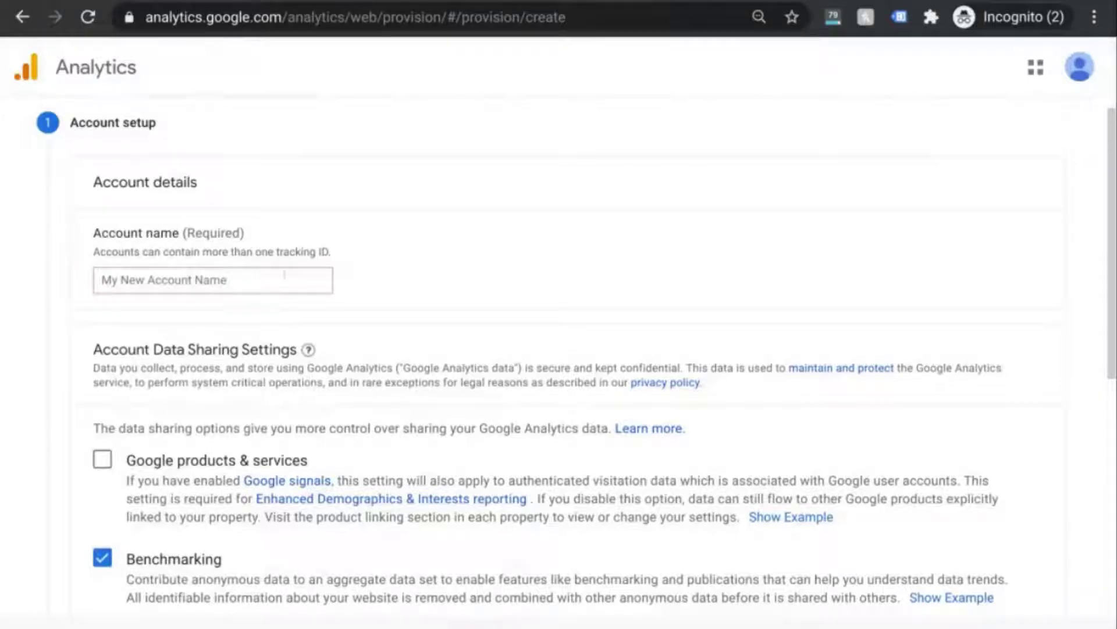
Name the new account 'Digital Learning Sandbox'.
{"action": "left_click", "coordinate": [281, 274]}
{"action": "scroll", "coordinate": [651, 274], "scroll_direction": "down", "scroll_amount": 5}
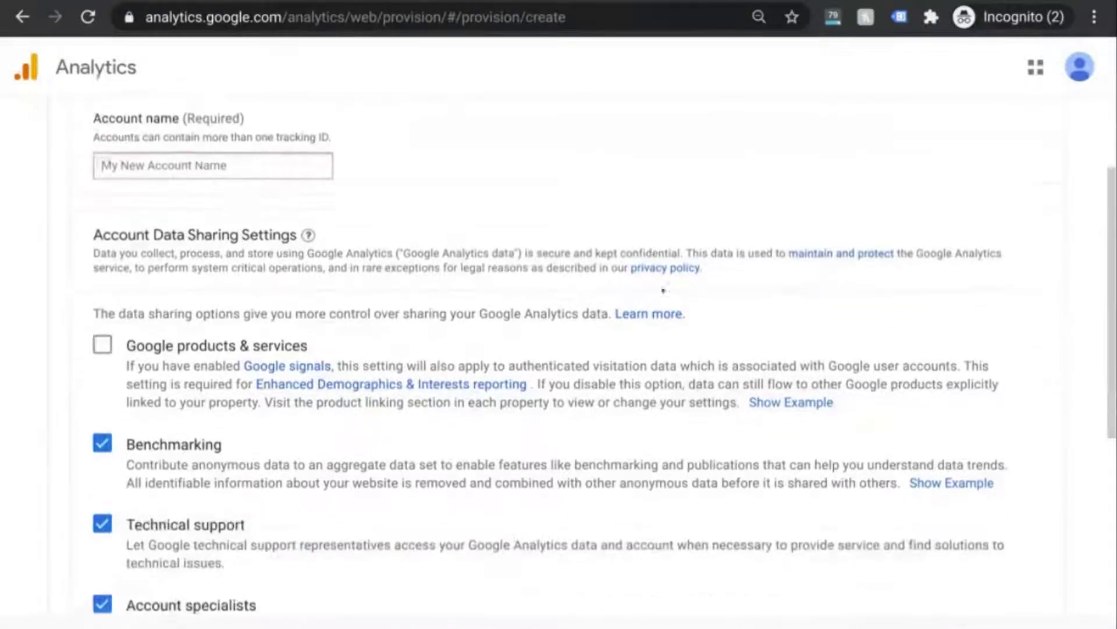
{"action": "scroll", "coordinate": [663, 290], "scroll_direction": "down", "scroll_amount": 1}
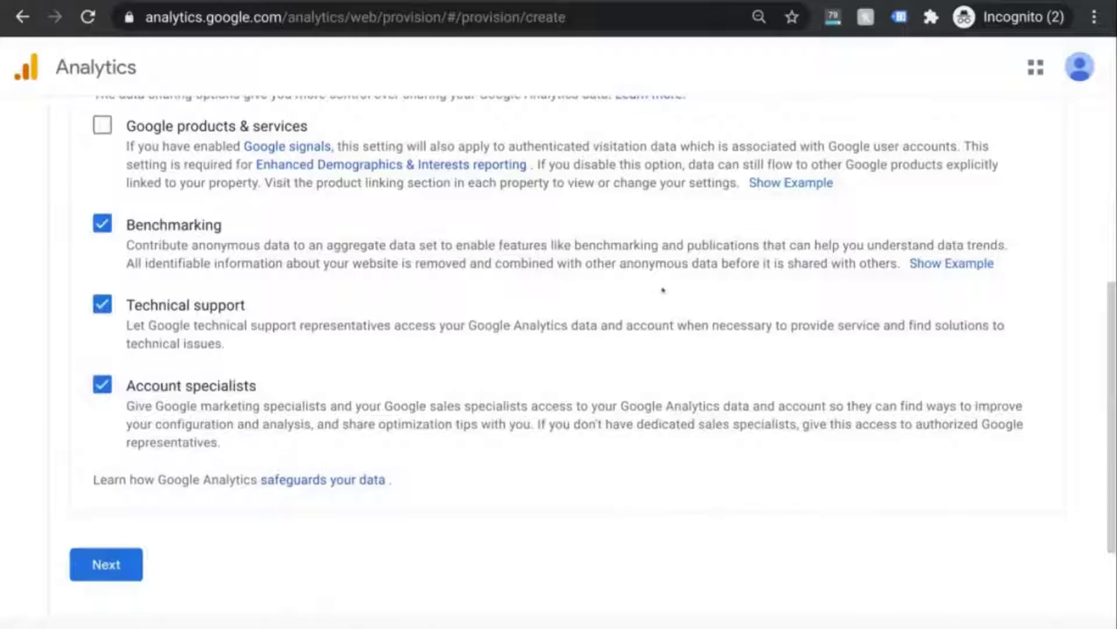
{"action": "scroll", "coordinate": [663, 289], "scroll_direction": "up", "scroll_amount": 6}
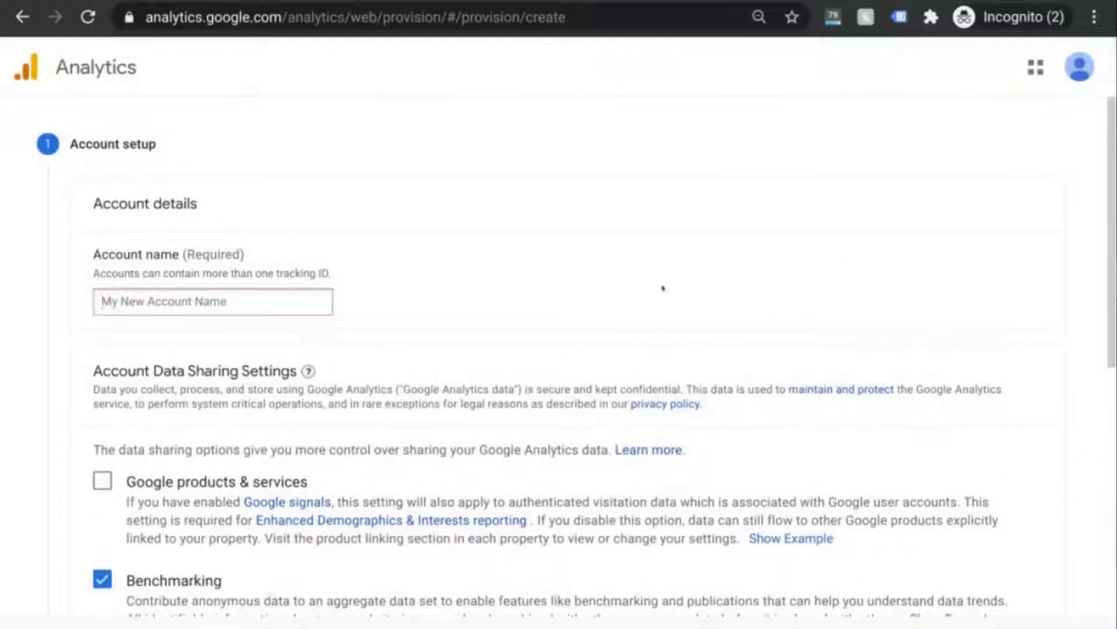
{"action": "left_click", "coordinate": [103, 301]}
{"action": "type", "text": "Digital"}
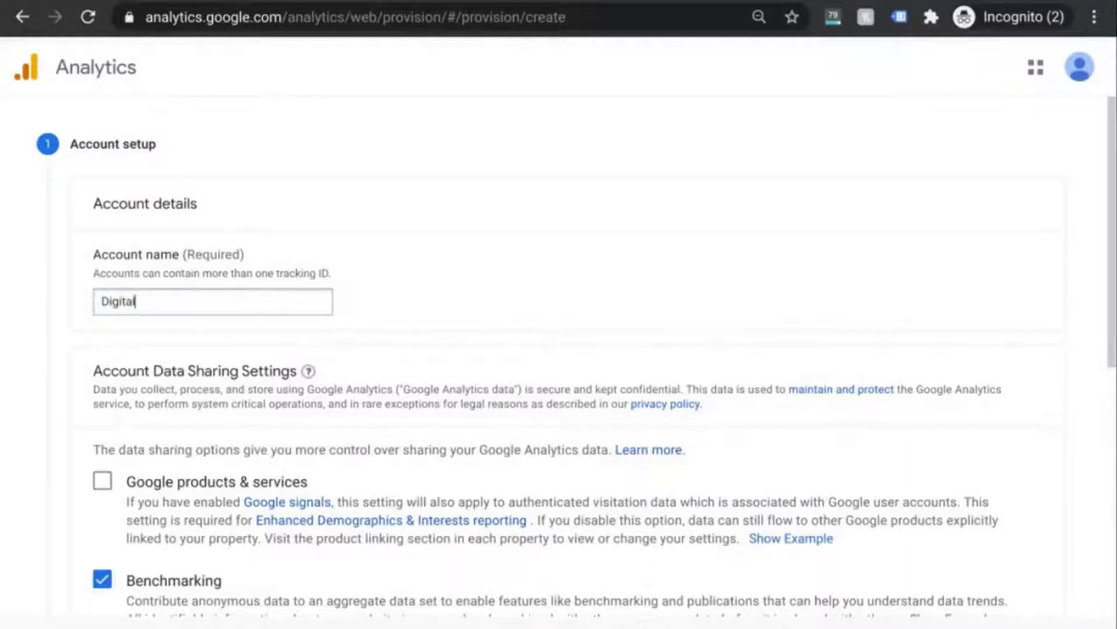
{"action": "type", "text": " Learning Sandbox"}
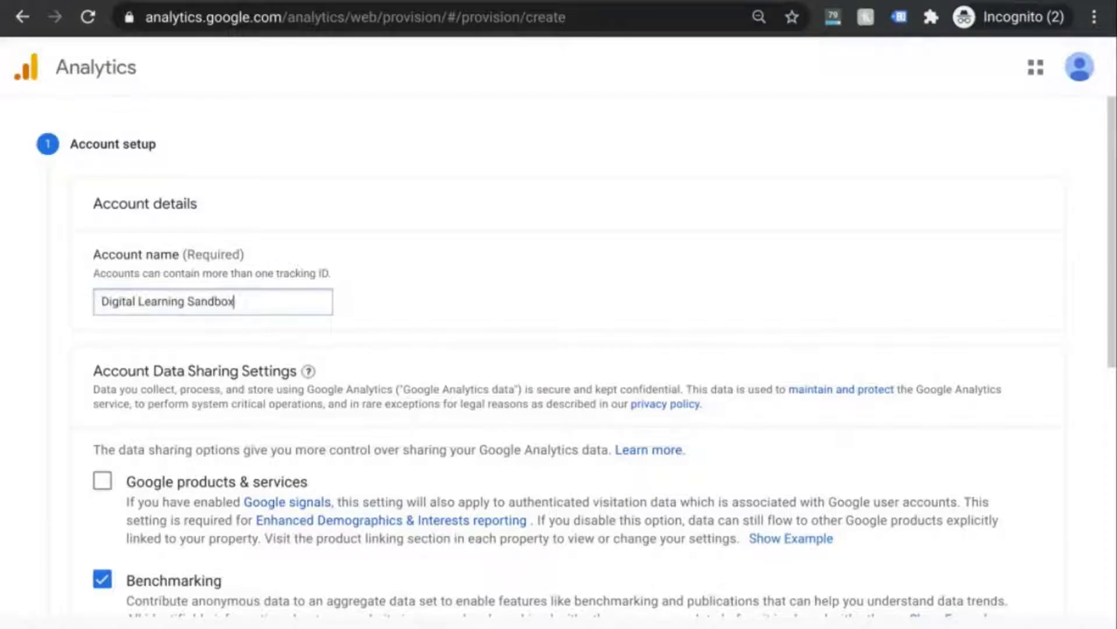
Turn on data sharing with Google products & services under Account Data Sharing Settings.
{"action": "scroll", "coordinate": [604, 319], "scroll_direction": "down", "scroll_amount": 2}
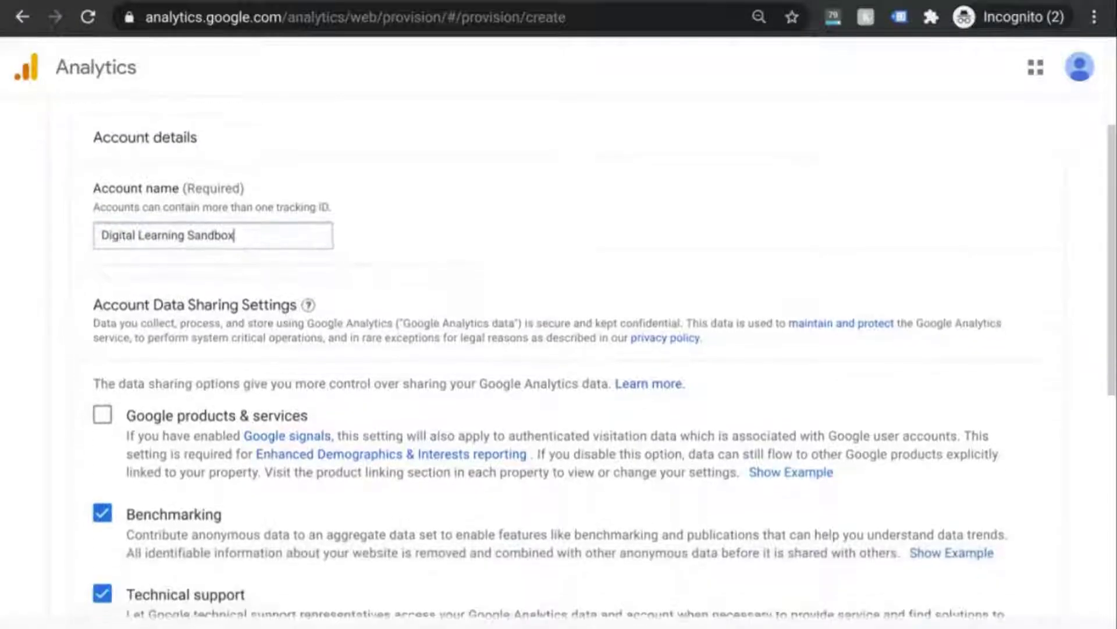
{"action": "left_click", "coordinate": [103, 396]}
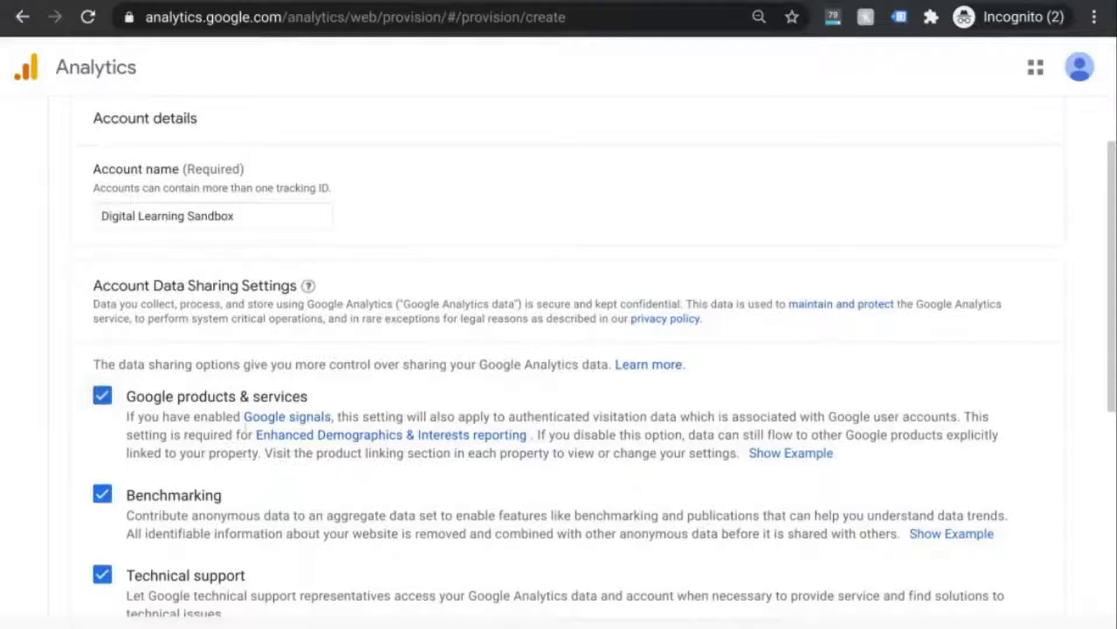
{"action": "left_click_drag", "start_coordinate": [254, 436], "coordinate": [528, 436]}
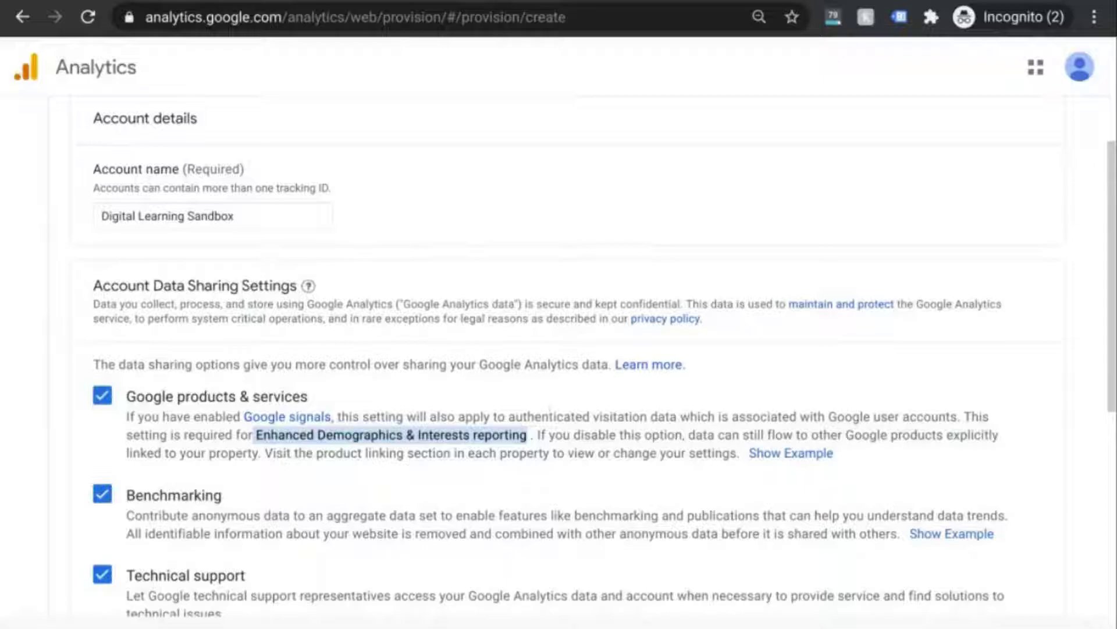
{"action": "scroll", "coordinate": [557, 402], "scroll_direction": "down", "scroll_amount": 6}
Name the property 'Digital Sandbox Website' with reporting time zone (GMT-04:00) New York Time.
{"action": "left_click", "coordinate": [114, 484]}
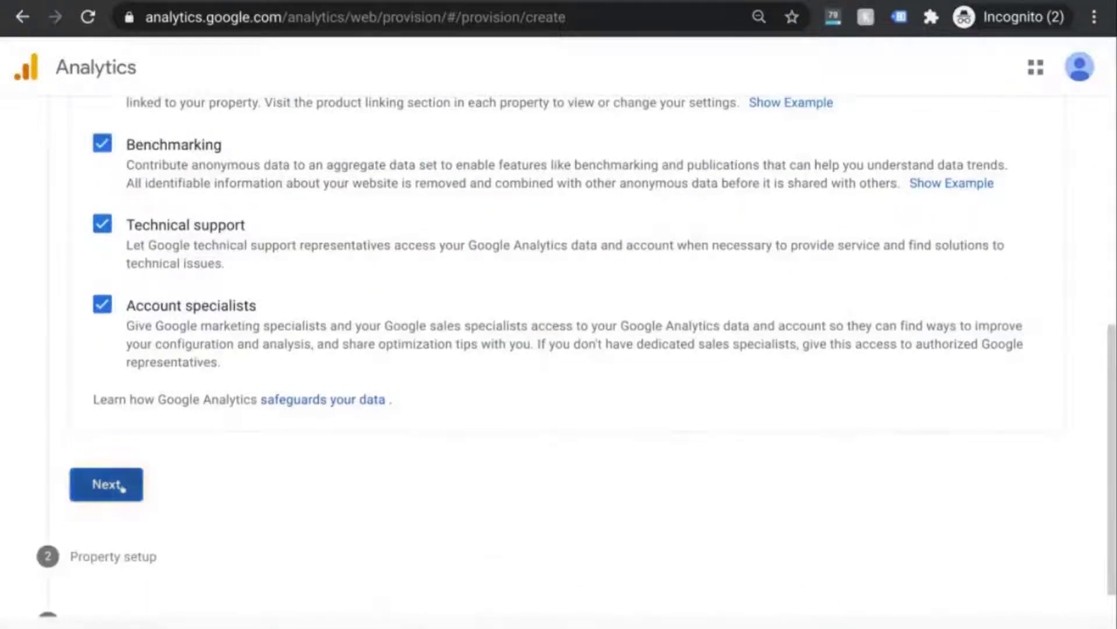
{"action": "left_click", "coordinate": [181, 226]}
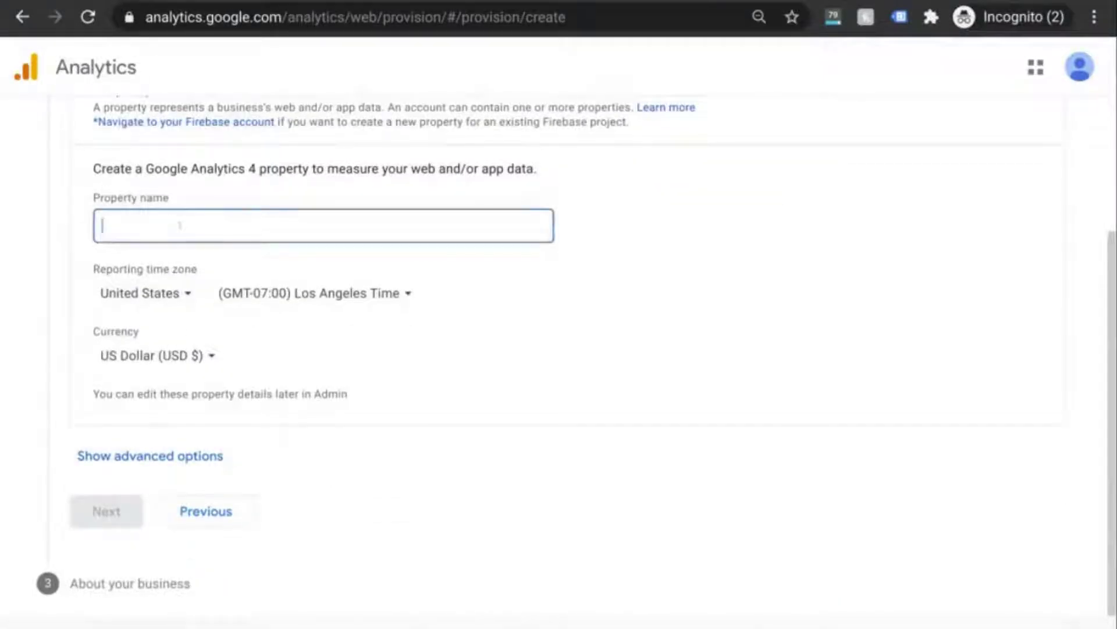
{"action": "type", "text": "Digit"}
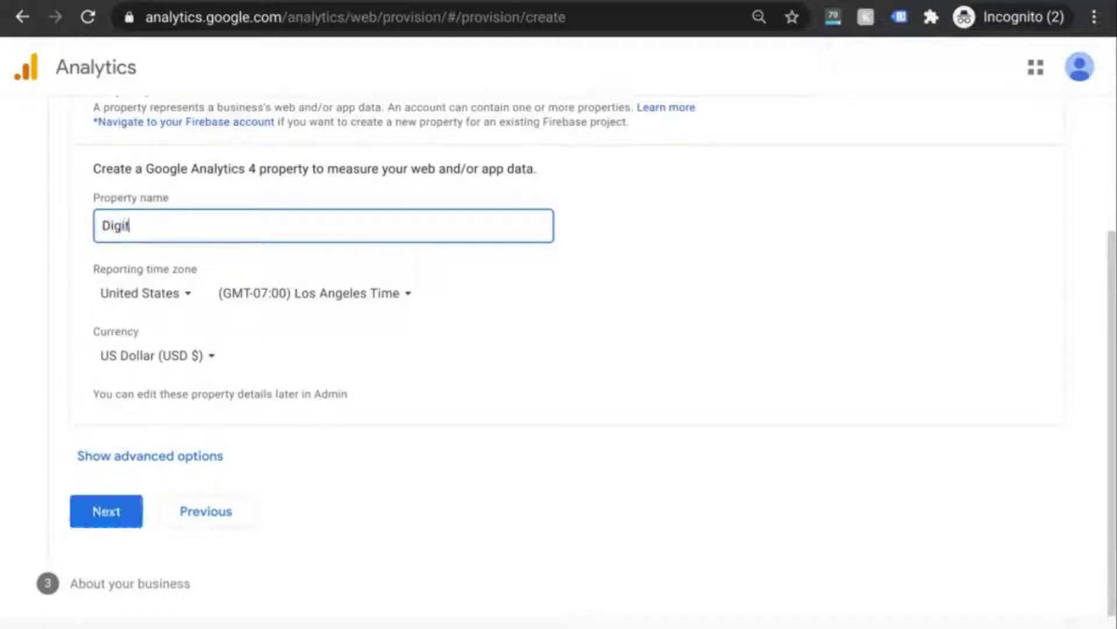
{"action": "type", "text": "al Sandbox Website"}
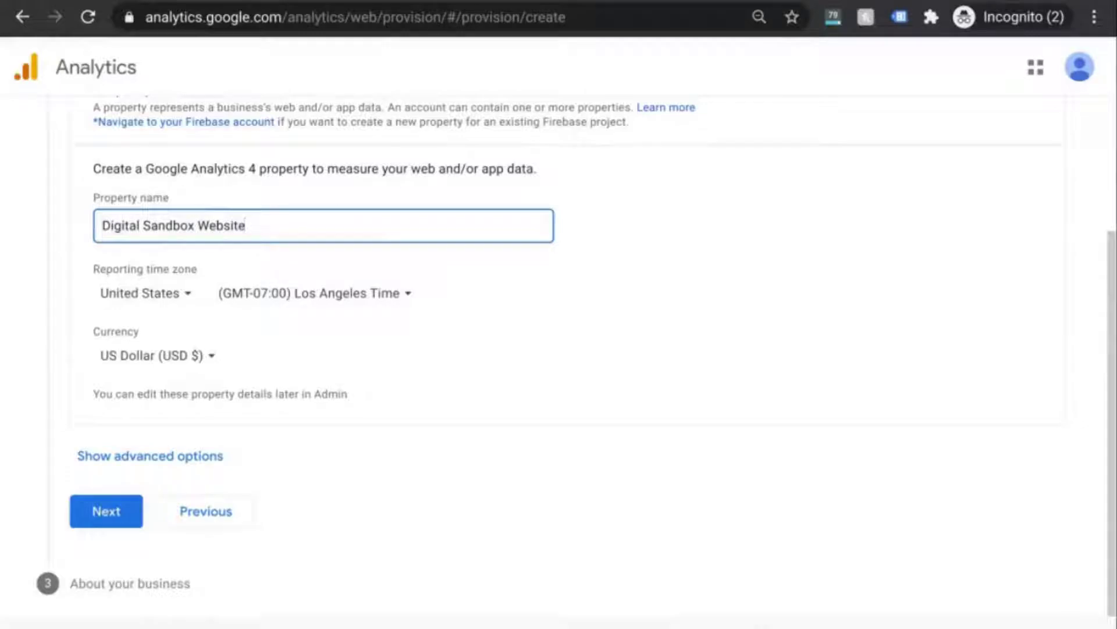
{"action": "left_click", "coordinate": [302, 293]}
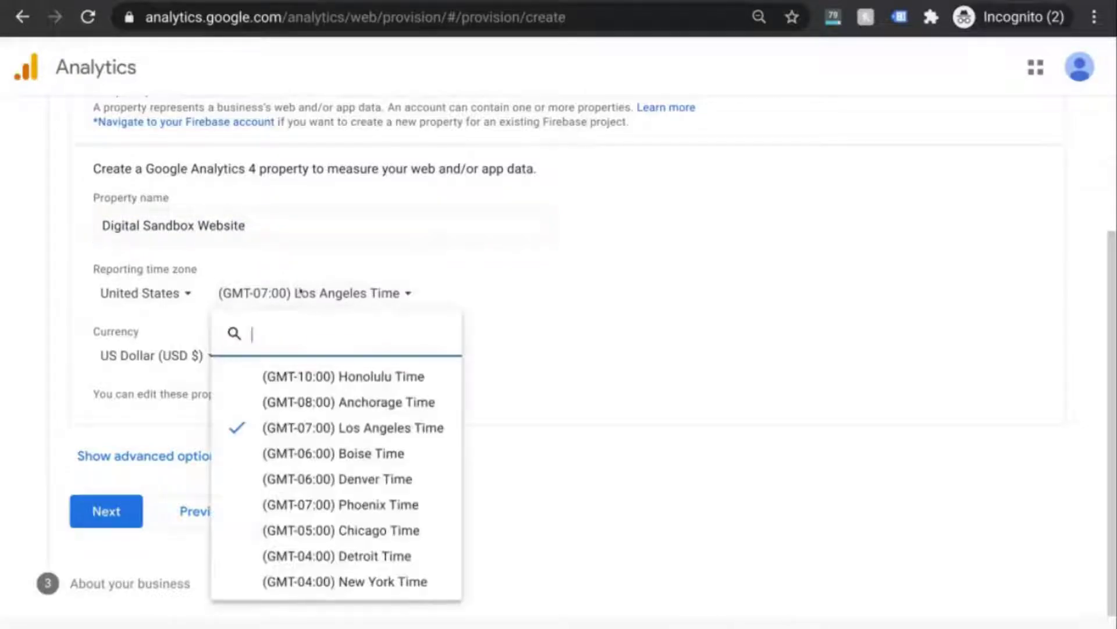
{"action": "left_click", "coordinate": [341, 585]}
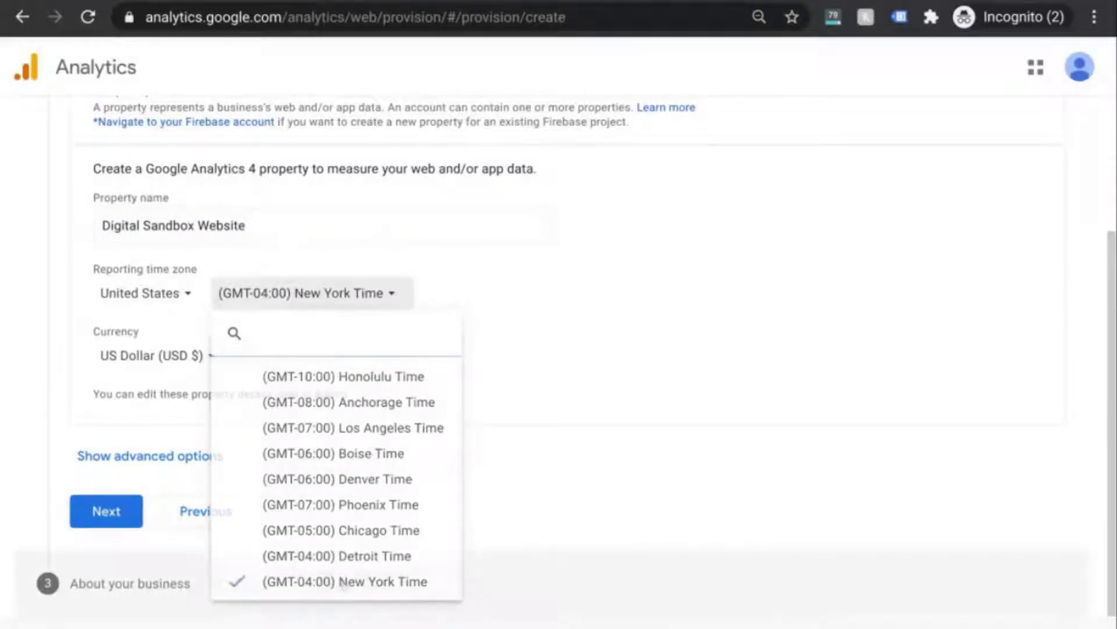
Turn on creating a Universal Analytics property in the advanced property options.
{"action": "left_click", "coordinate": [196, 456]}
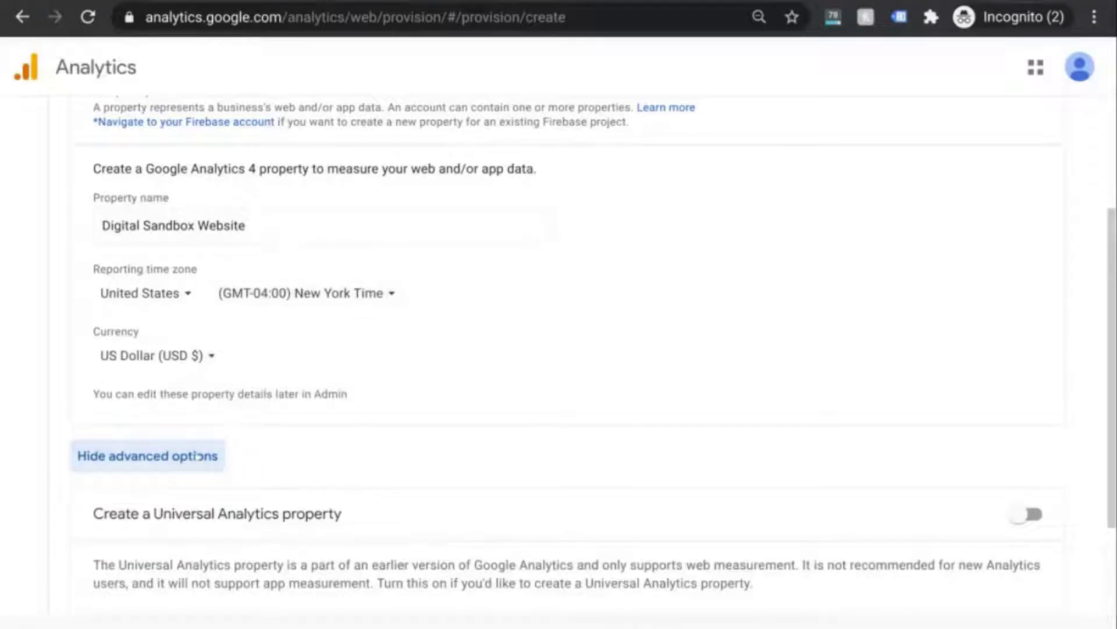
{"action": "scroll", "coordinate": [316, 372], "scroll_direction": "down", "scroll_amount": 3}
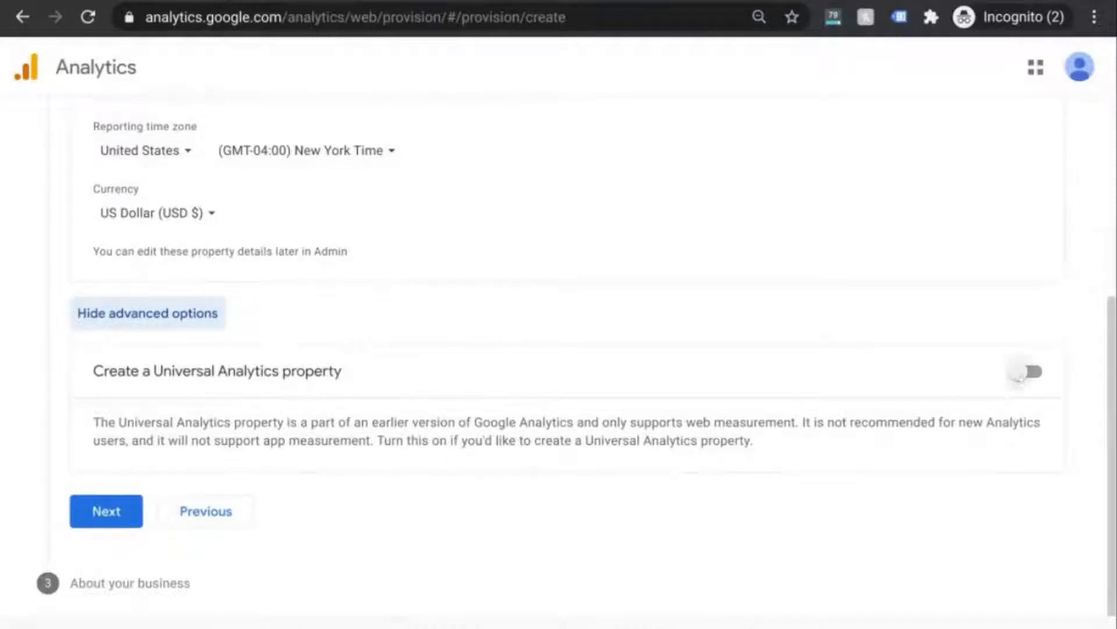
{"action": "left_click", "coordinate": [1025, 371]}
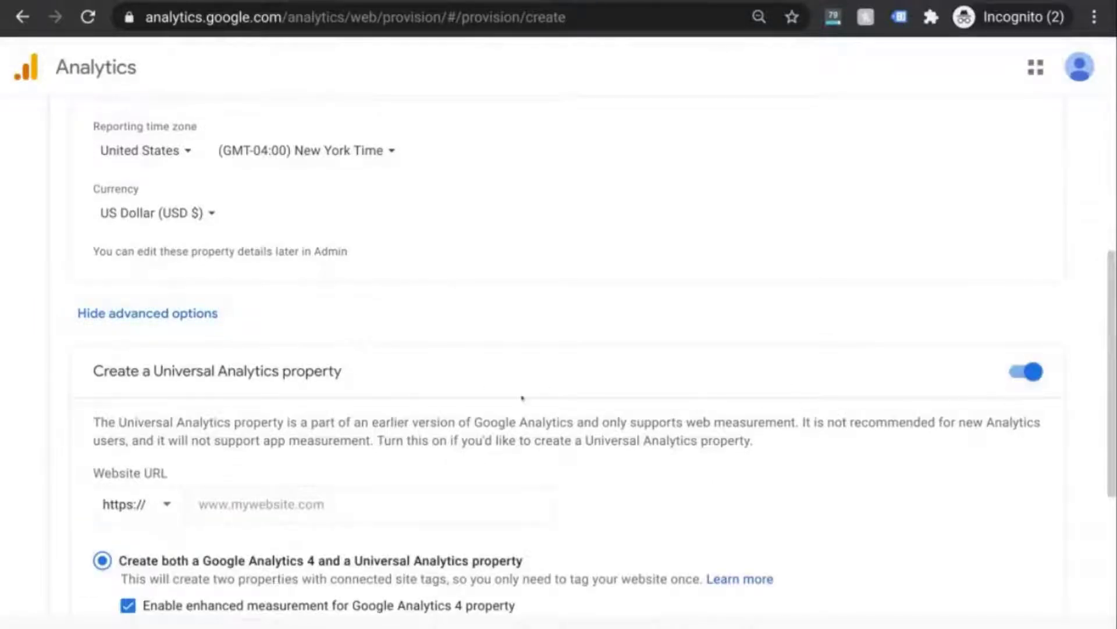
{"action": "scroll", "coordinate": [460, 404], "scroll_direction": "down", "scroll_amount": 1}
{"action": "scroll", "coordinate": [460, 405], "scroll_direction": "down", "scroll_amount": 2}
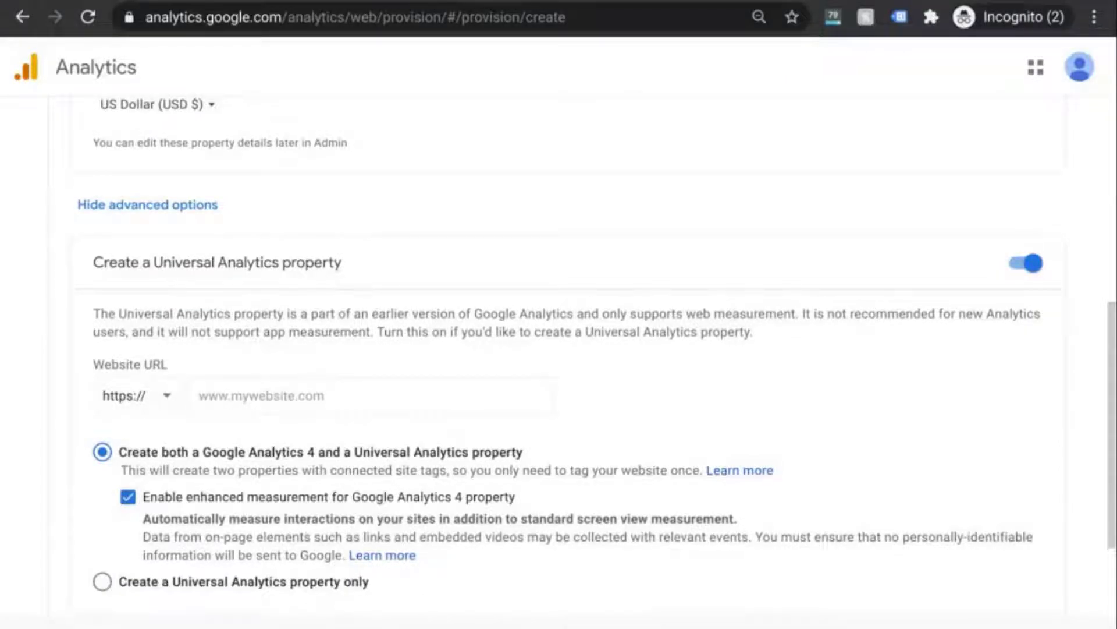
{"action": "left_click", "coordinate": [158, 396]}
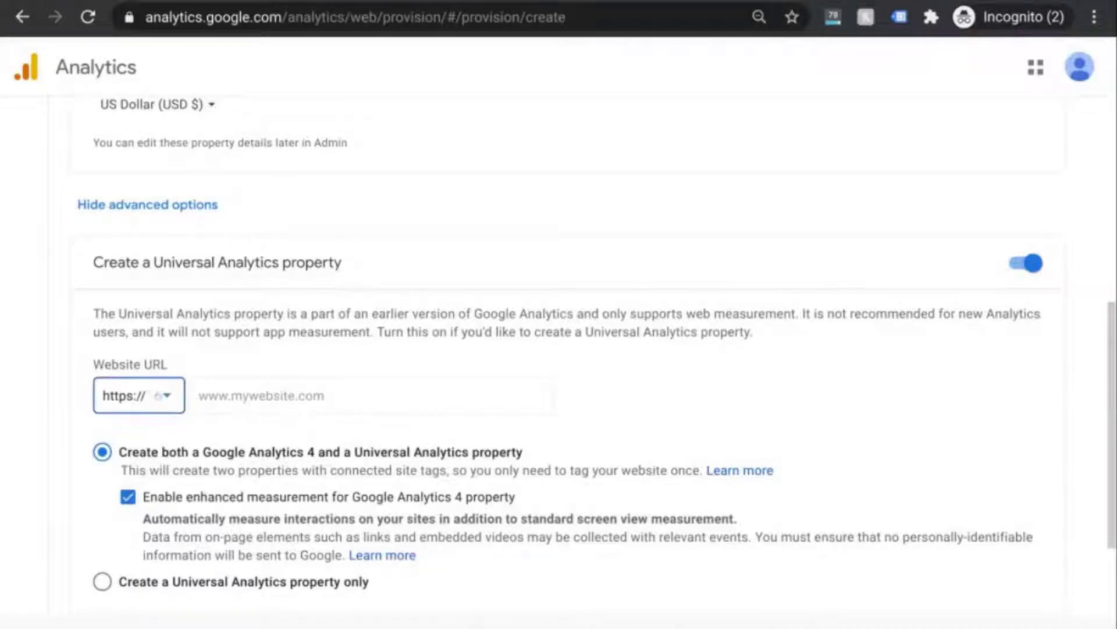
{"action": "left_click", "coordinate": [295, 407]}
{"action": "left_click", "coordinate": [291, 399]}
{"action": "type", "text": "https://digital-learning-sandbox.blogspot.com/"}
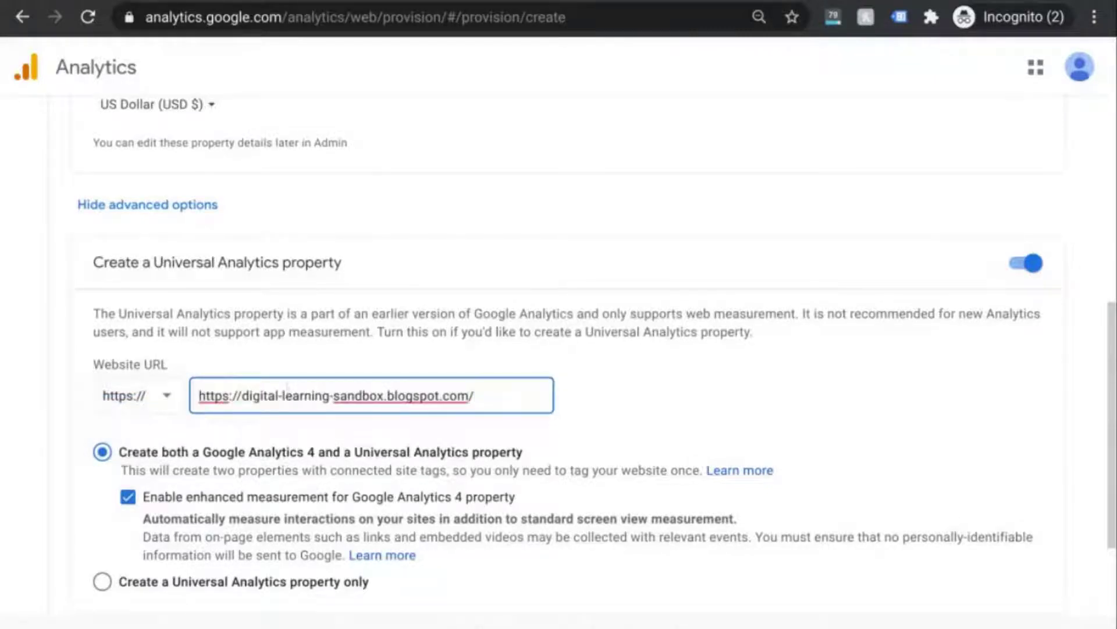
{"action": "left_click_drag", "start_coordinate": [235, 385], "coordinate": [155, 390]}
{"action": "key", "text": "BackSpace"}
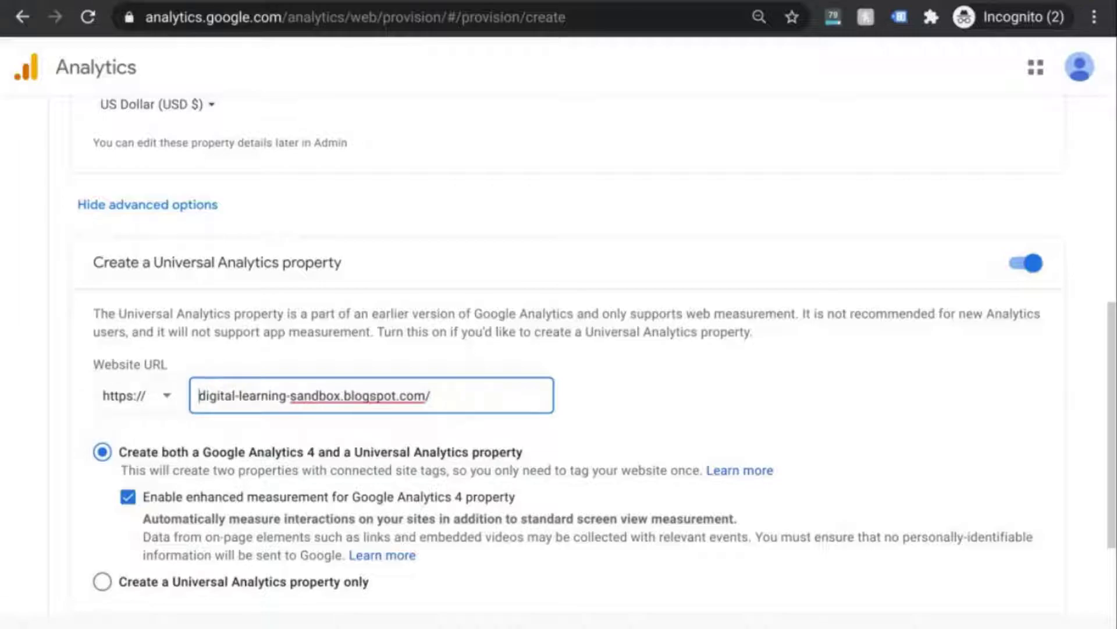
Keep 'Create both a Google Analytics 4 and a Universal Analytics property' selected and continue.
{"action": "scroll", "coordinate": [220, 364], "scroll_direction": "down", "scroll_amount": 2}
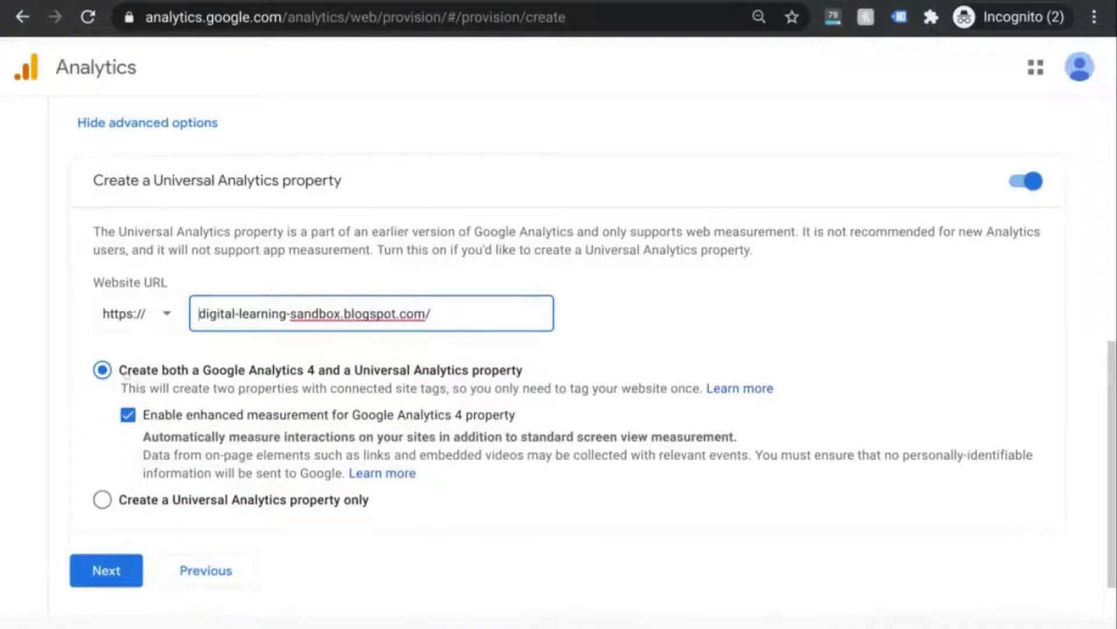
{"action": "left_click", "coordinate": [127, 371]}
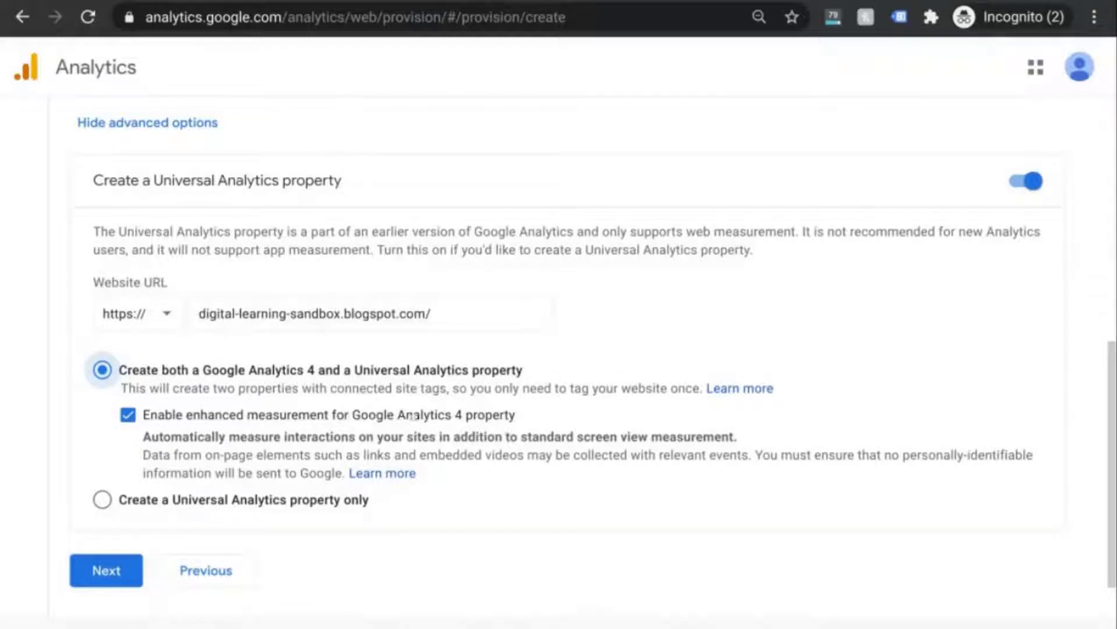
{"action": "scroll", "coordinate": [401, 407], "scroll_direction": "down", "scroll_amount": 2}
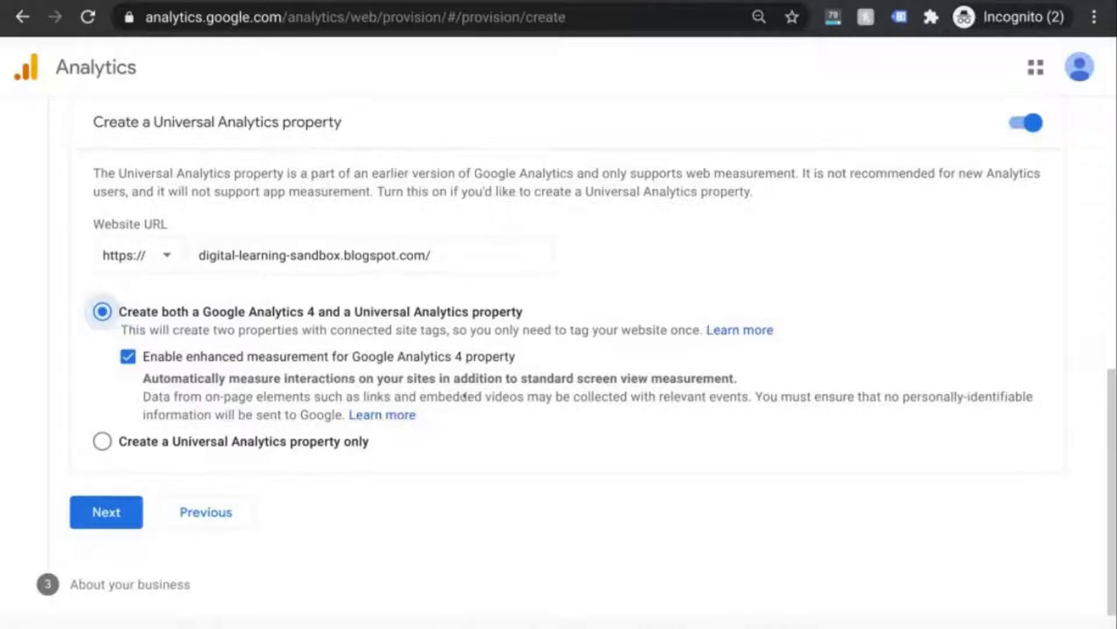
{"action": "left_click_drag", "start_coordinate": [336, 396], "coordinate": [539, 396]}
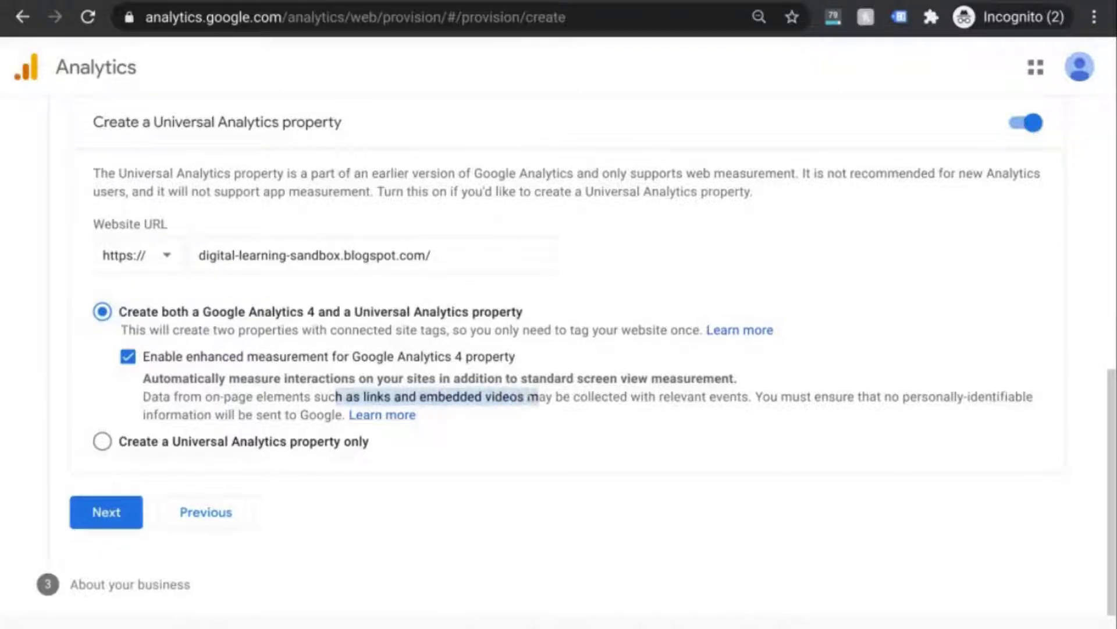
Move on to About your business and submit it with Create.
{"action": "left_click", "coordinate": [102, 516]}
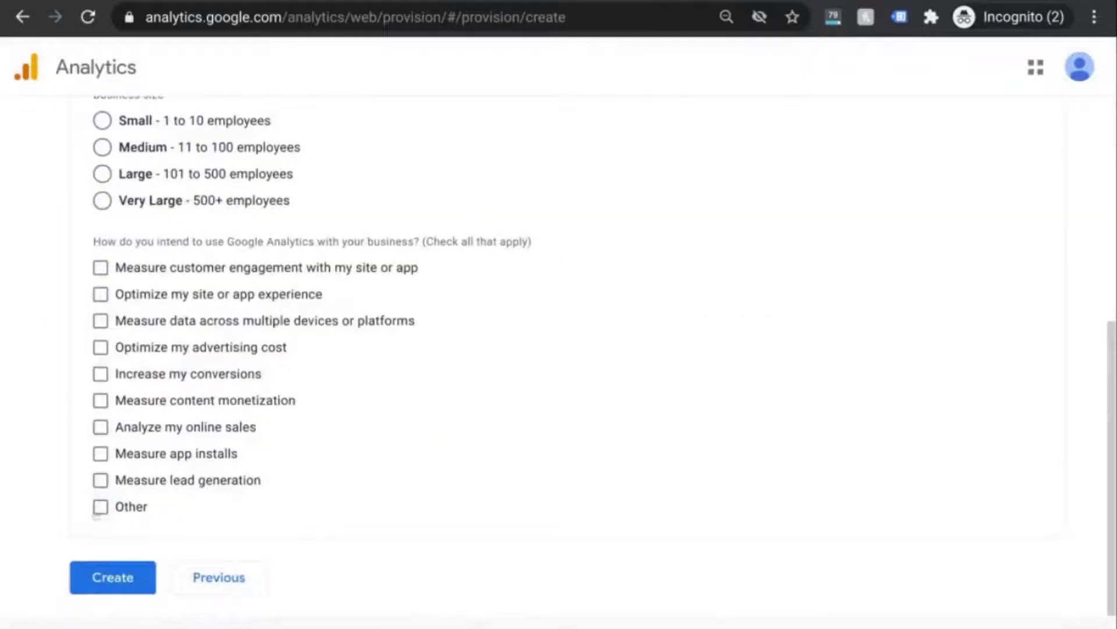
{"action": "scroll", "coordinate": [201, 444], "scroll_direction": "up", "scroll_amount": 4}
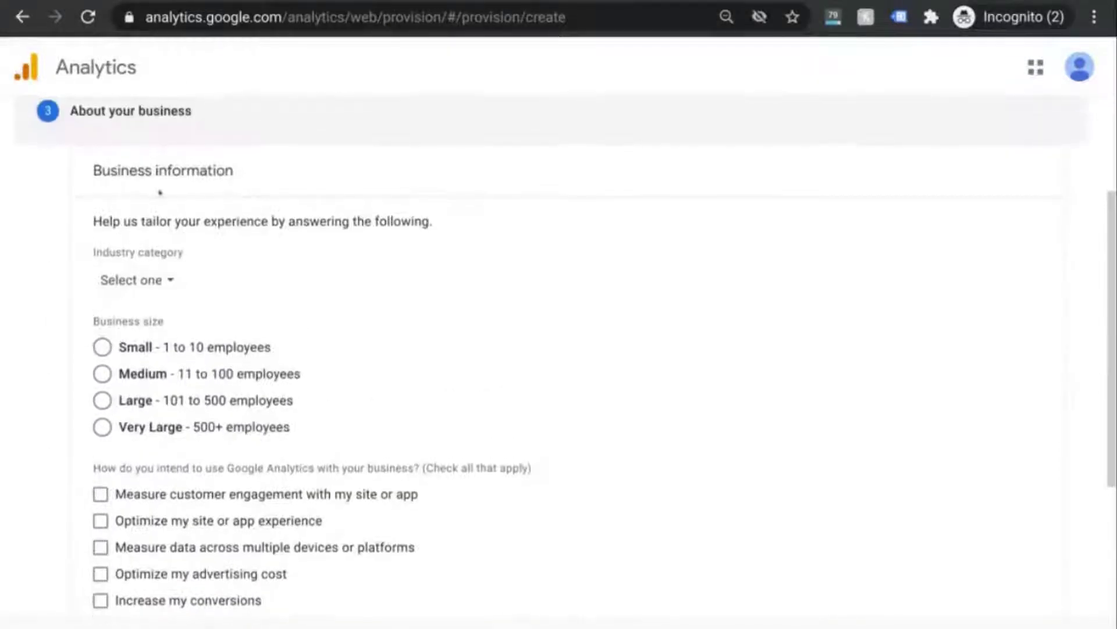
{"action": "scroll", "coordinate": [394, 266], "scroll_direction": "down", "scroll_amount": 4}
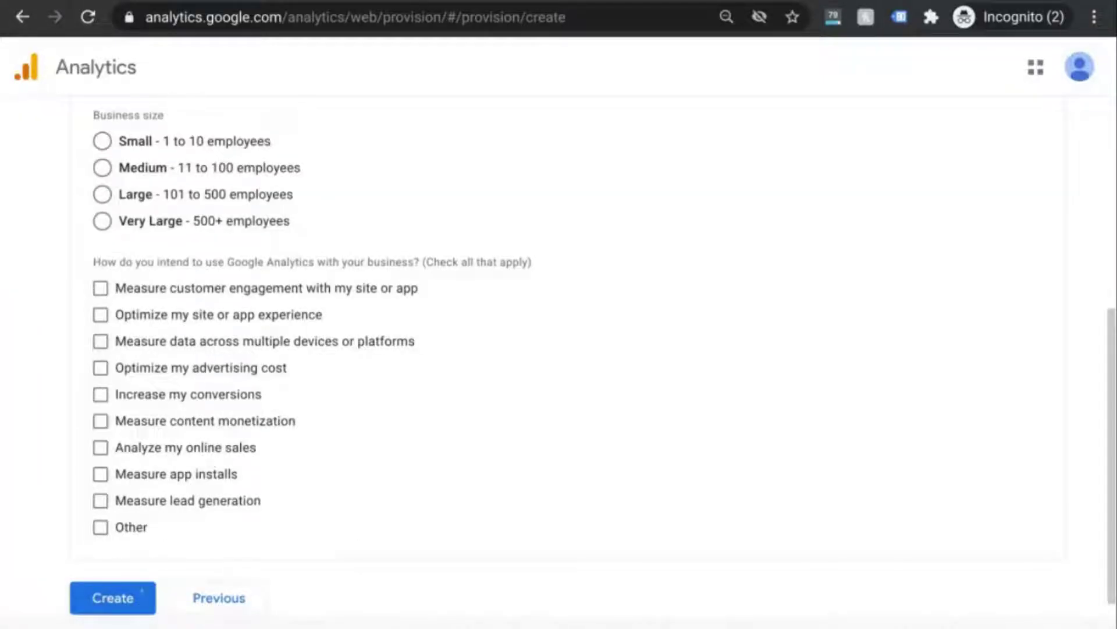
{"action": "left_click", "coordinate": [127, 597]}
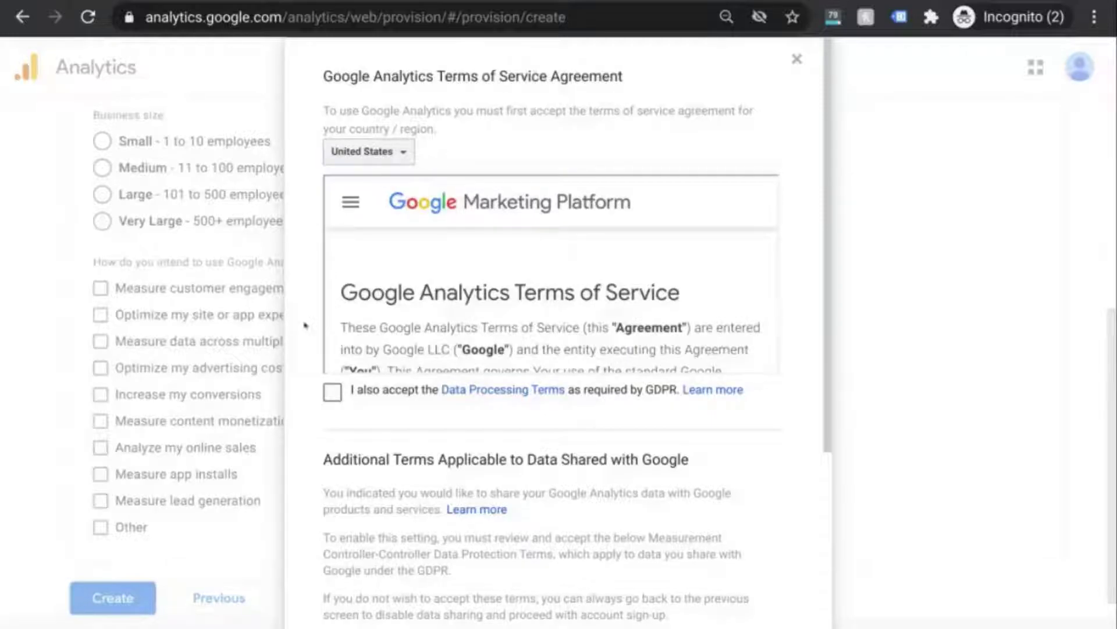
Tick the GDPR and Controller-Controller data protection terms, then accept the agreement.
{"action": "scroll", "coordinate": [328, 267], "scroll_direction": "down", "scroll_amount": 2}
{"action": "scroll", "coordinate": [320, 254], "scroll_direction": "down", "scroll_amount": 3}
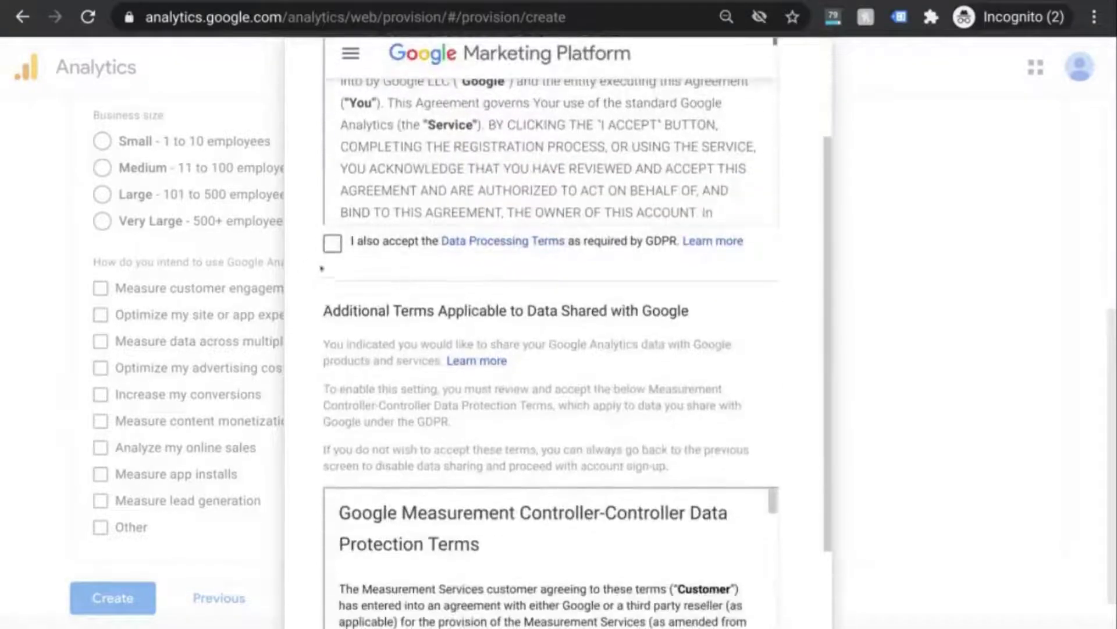
{"action": "left_click", "coordinate": [327, 250]}
{"action": "scroll", "coordinate": [327, 250], "scroll_direction": "down", "scroll_amount": 3}
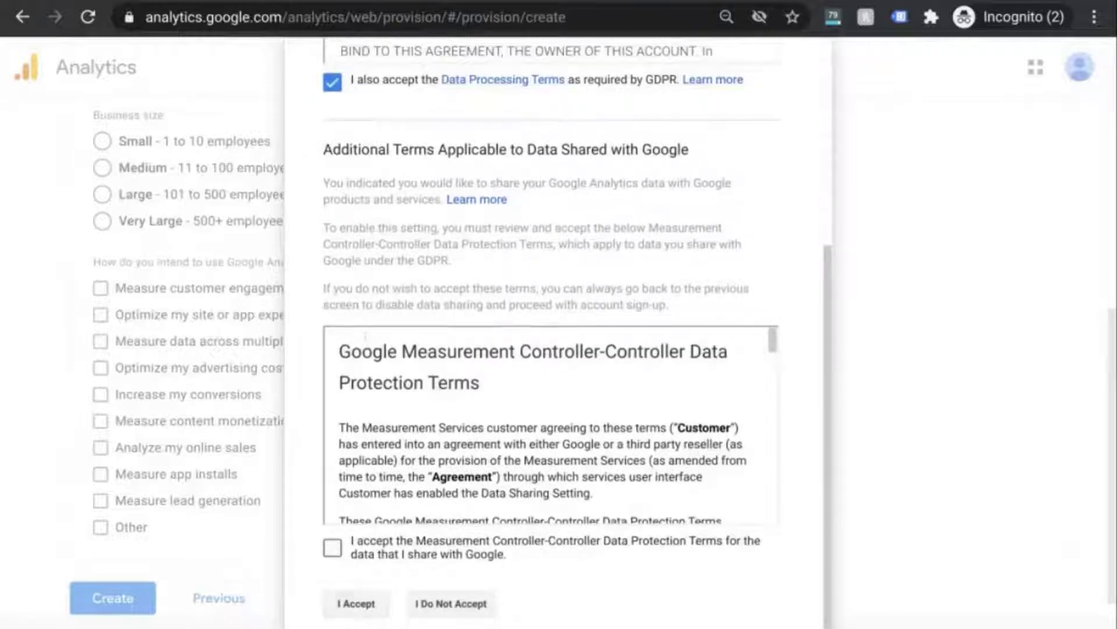
{"action": "left_click", "coordinate": [333, 548]}
{"action": "left_click", "coordinate": [356, 603]}
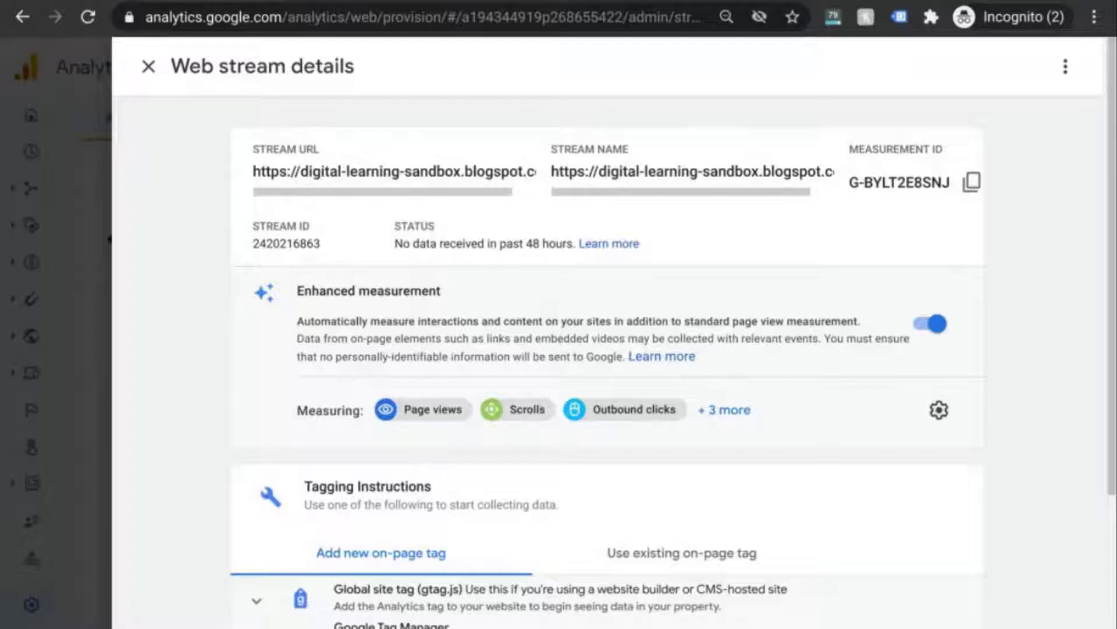
Show all enhanced measurement events, then copy the stream's gtag.js global site tag.
{"action": "left_click", "coordinate": [725, 410]}
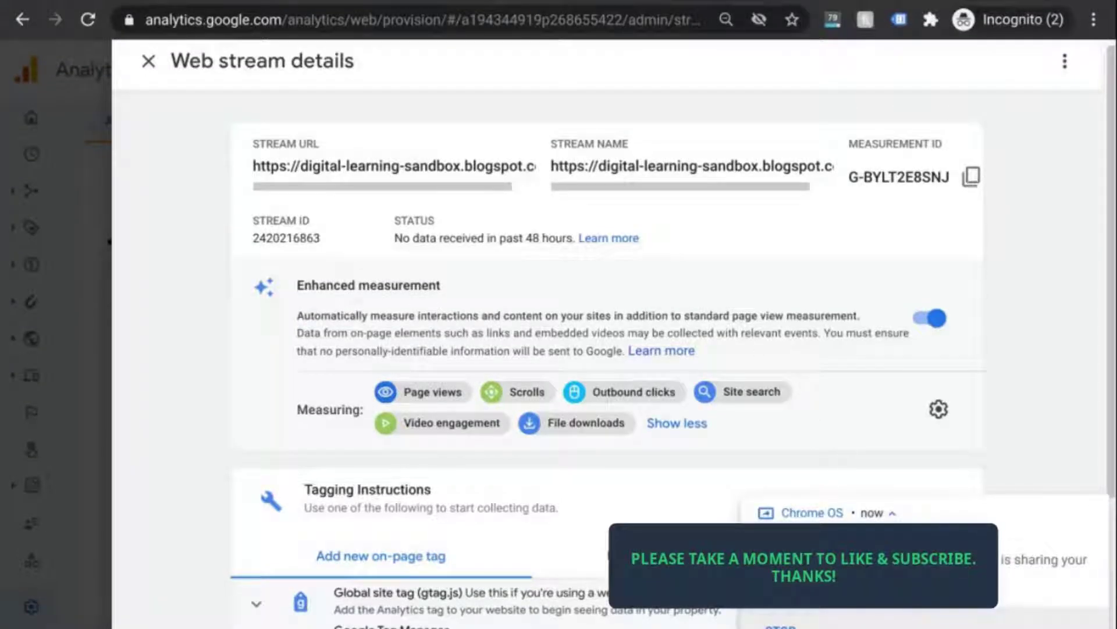
{"action": "scroll", "coordinate": [747, 348], "scroll_direction": "down", "scroll_amount": 3}
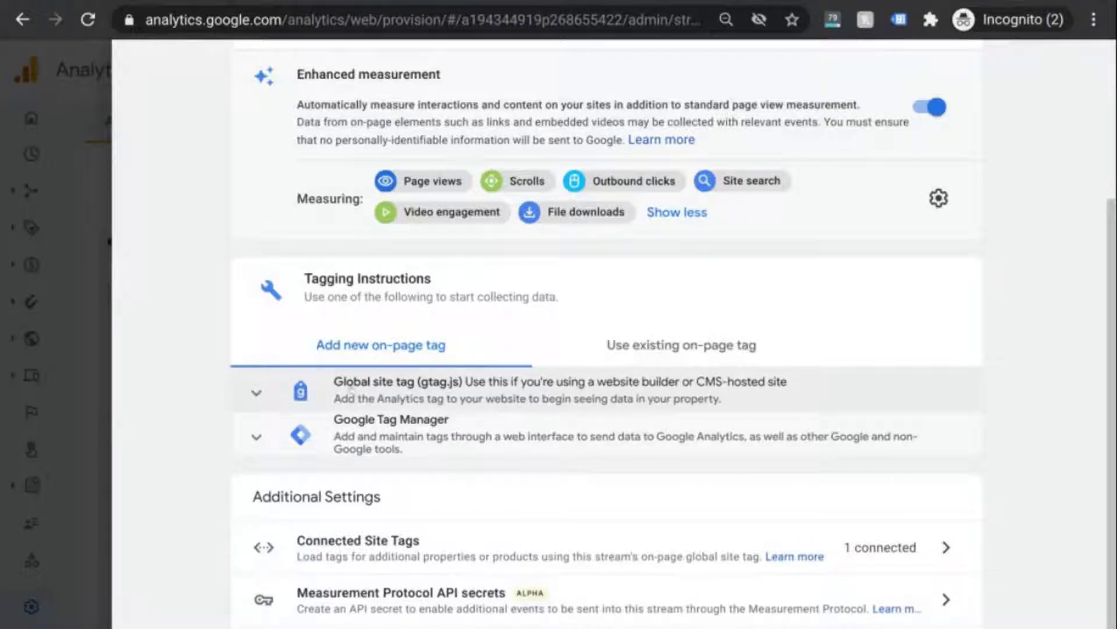
{"action": "left_click", "coordinate": [351, 388]}
{"action": "scroll", "coordinate": [653, 404], "scroll_direction": "down", "scroll_amount": 2}
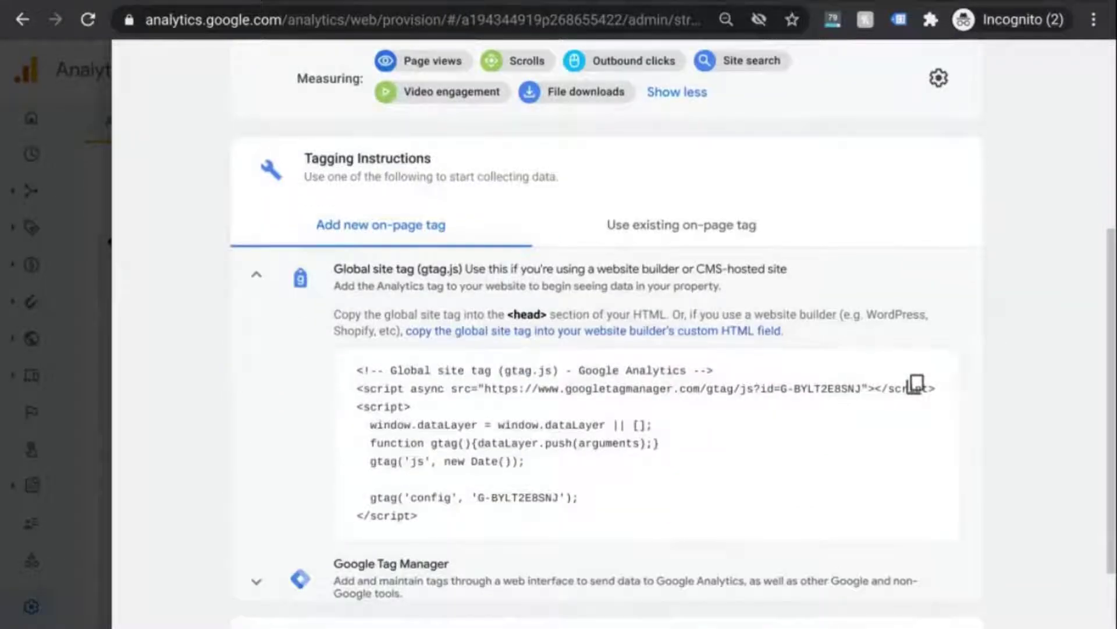
{"action": "left_click", "coordinate": [915, 384]}
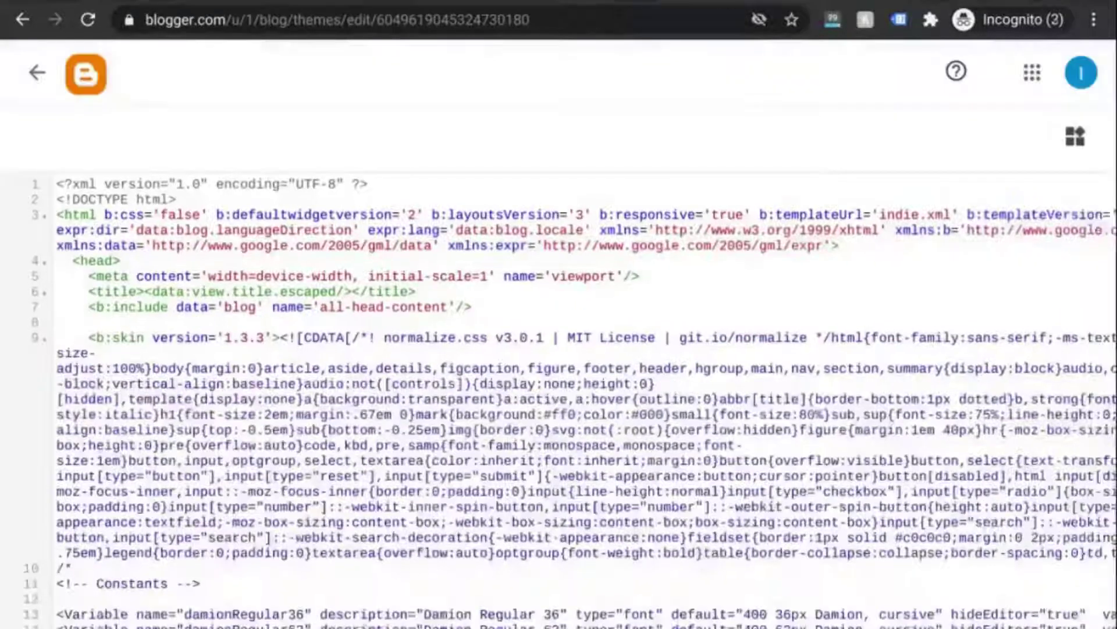
Paste the gtag.js snippet onto a new line directly after <head> in the theme HTML.
{"action": "left_click", "coordinate": [136, 274]}
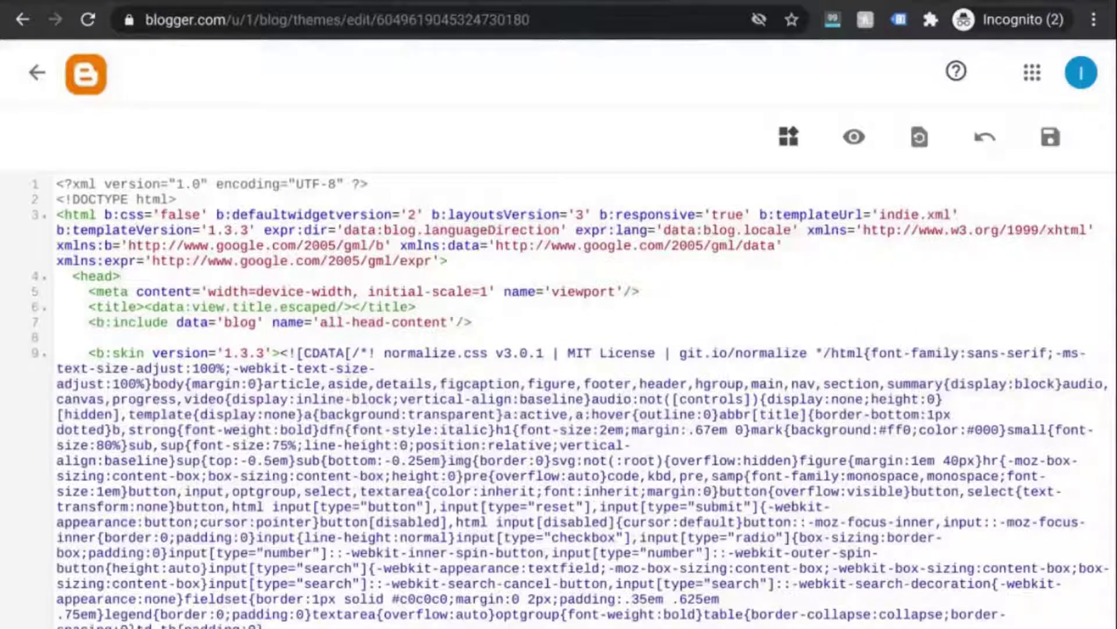
{"action": "key", "text": "Return"}
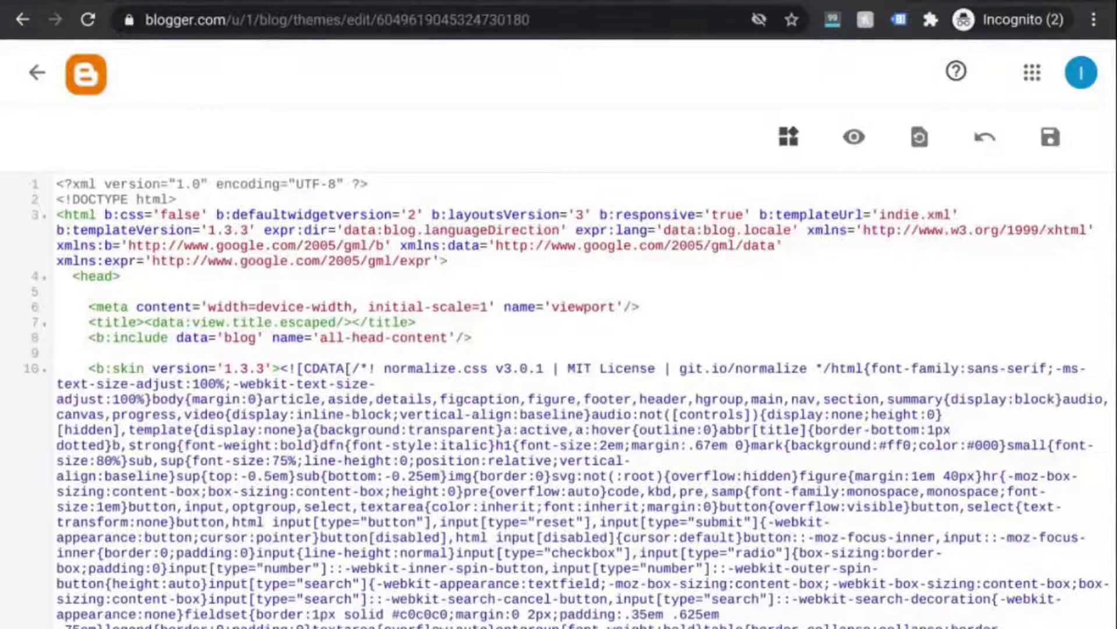
{"action": "key", "text": "ctrl+v"}
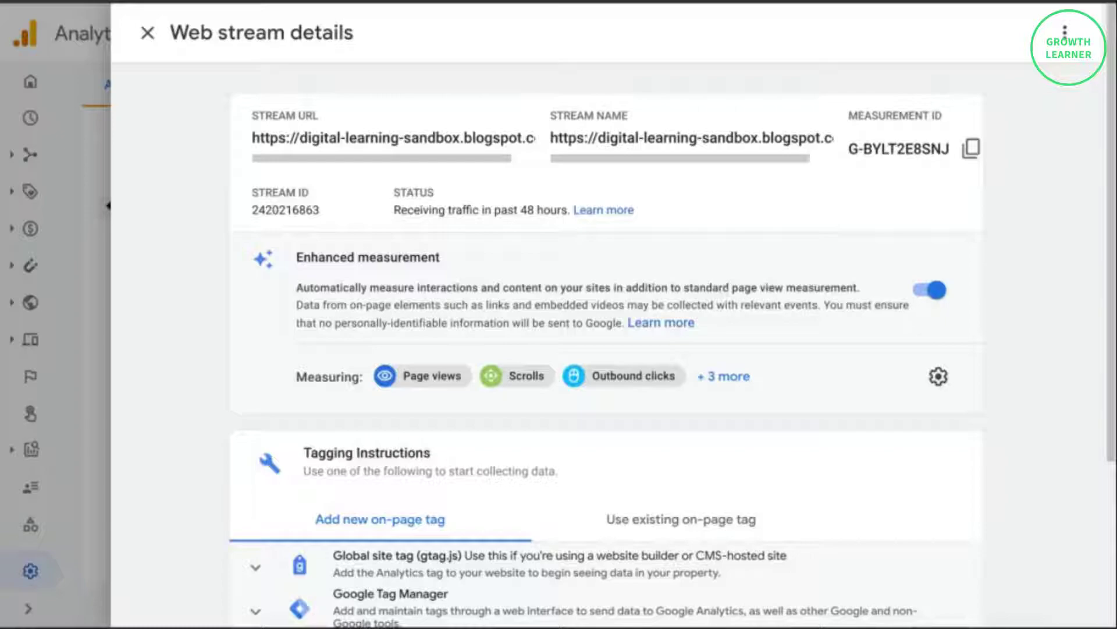
{"action": "scroll", "coordinate": [734, 300], "scroll_direction": "down", "scroll_amount": 1}
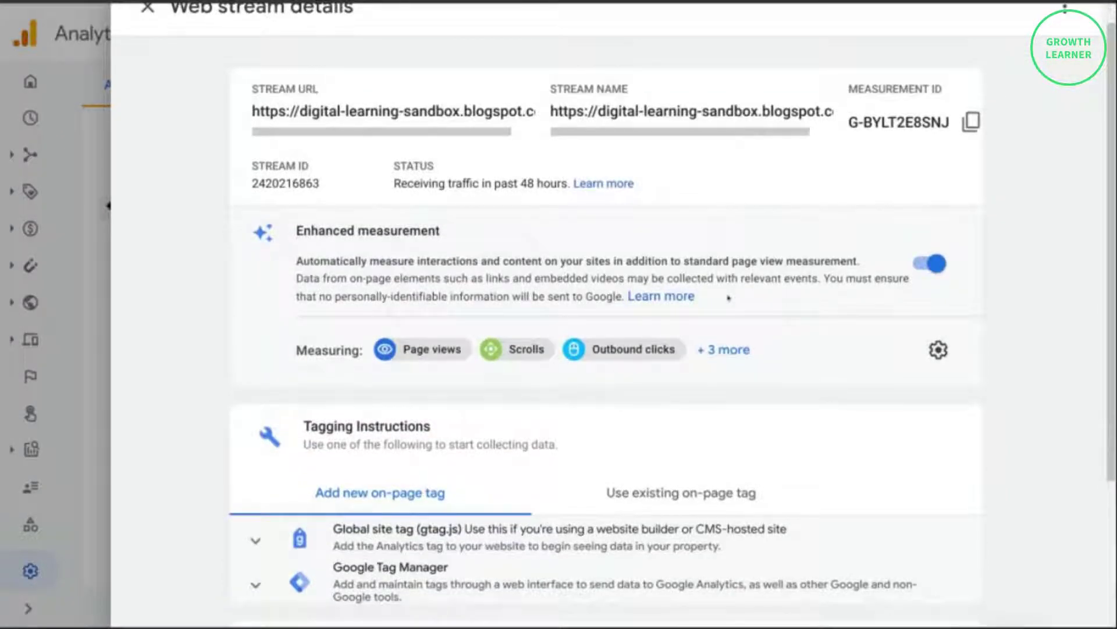
{"action": "scroll", "coordinate": [677, 223], "scroll_direction": "down", "scroll_amount": 1}
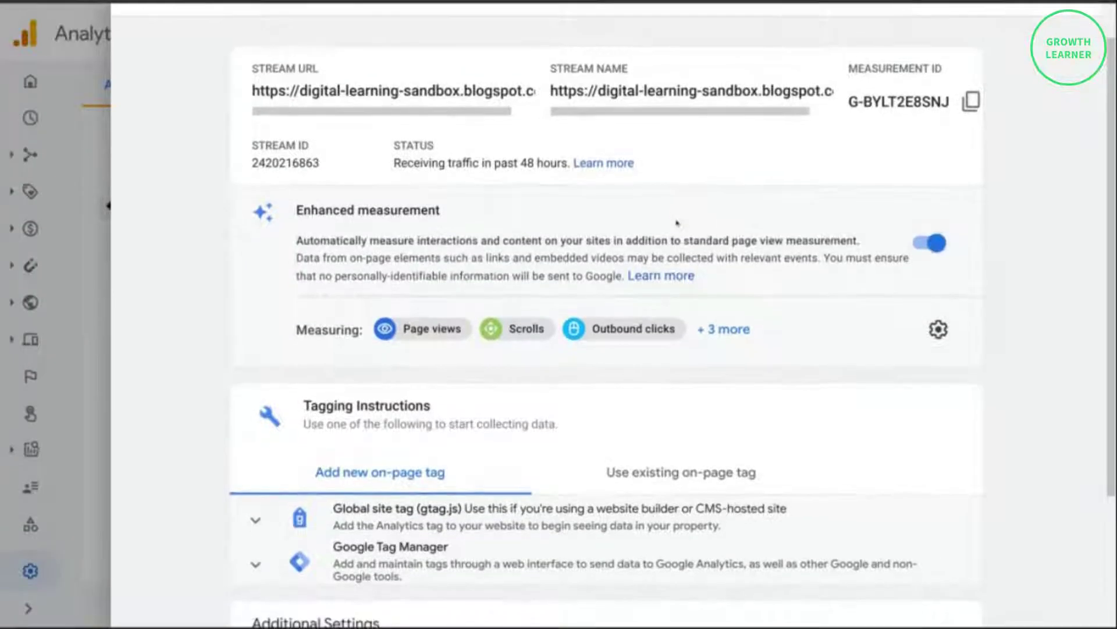
{"action": "scroll", "coordinate": [677, 223], "scroll_direction": "down", "scroll_amount": 1}
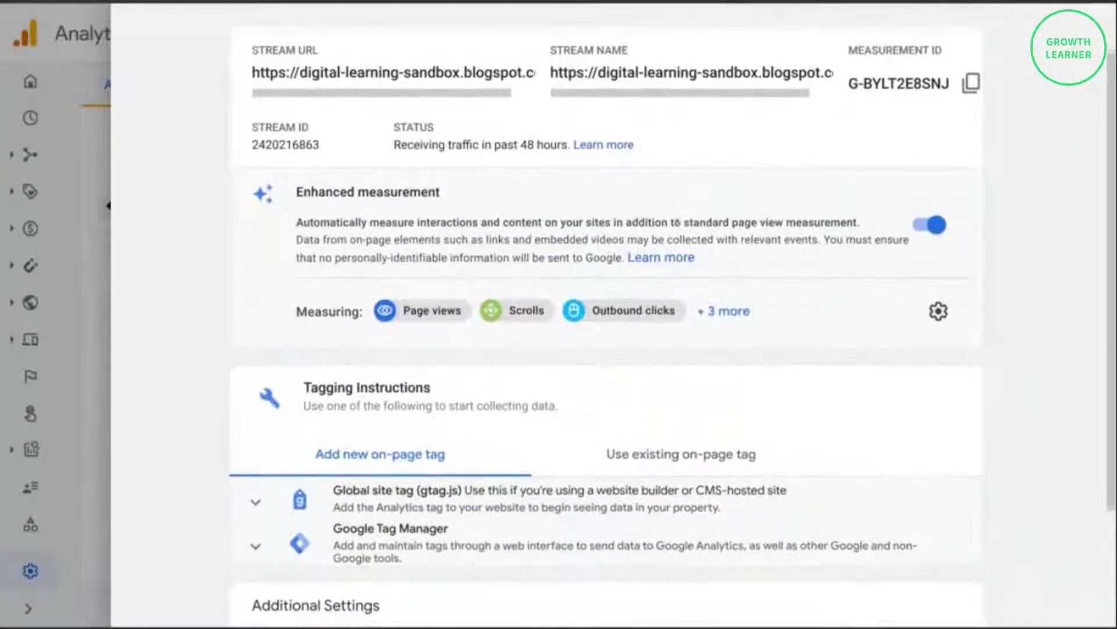
{"action": "scroll", "coordinate": [677, 223], "scroll_direction": "down", "scroll_amount": 2}
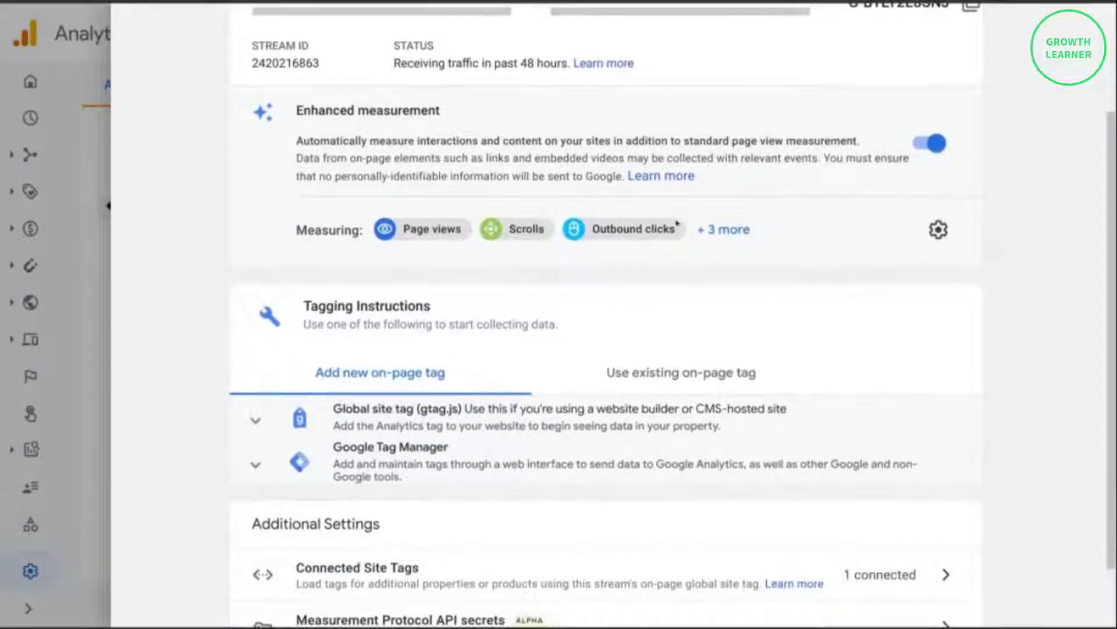
{"action": "scroll", "coordinate": [677, 223], "scroll_direction": "down", "scroll_amount": 1}
{"action": "scroll", "coordinate": [677, 223], "scroll_direction": "down", "scroll_amount": 2}
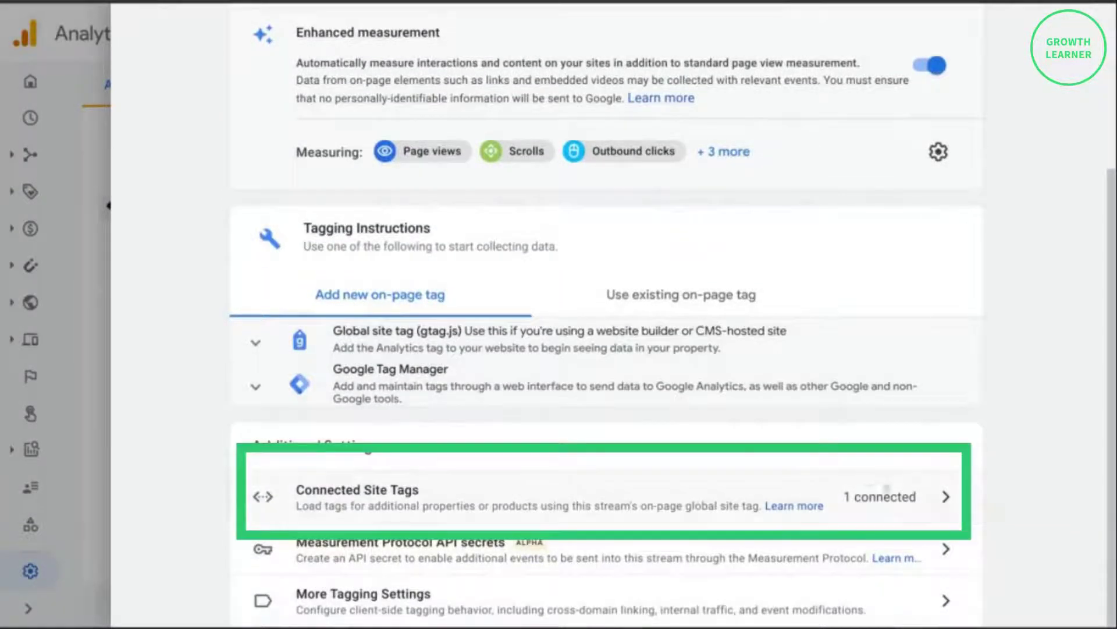
{"action": "left_click", "coordinate": [926, 500]}
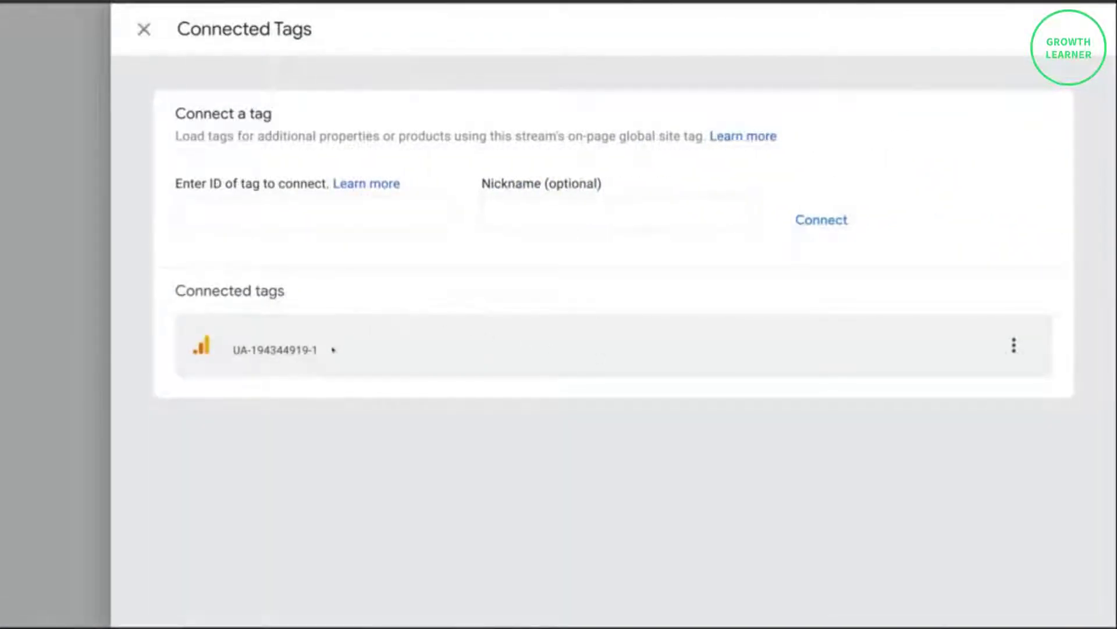
{"action": "left_click_drag", "start_coordinate": [325, 349], "coordinate": [232, 350]}
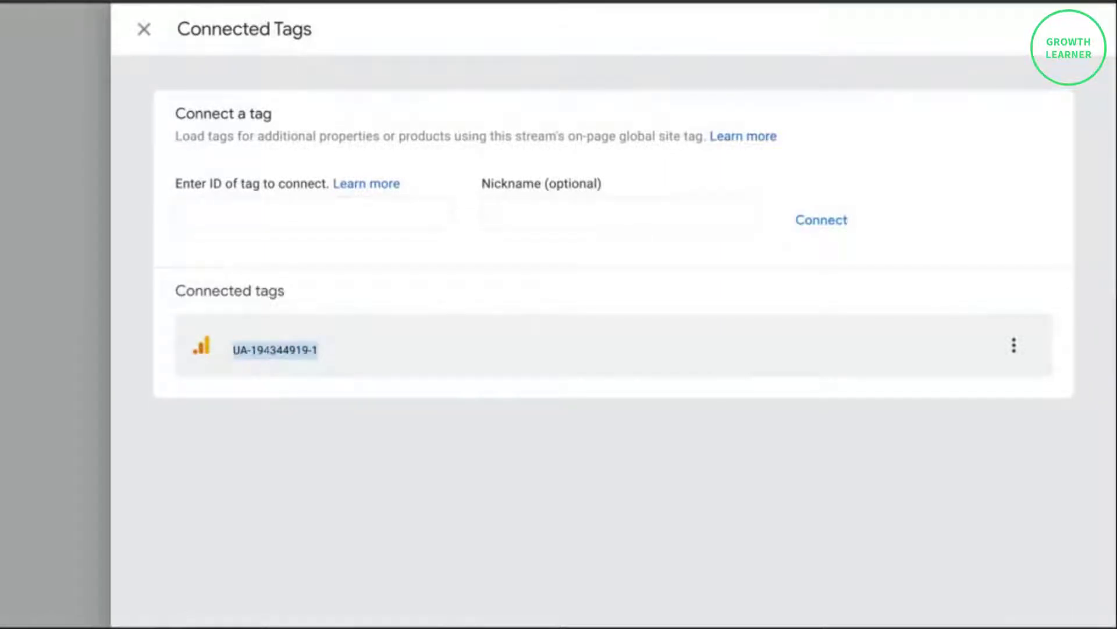
{"action": "right_click", "coordinate": [291, 351]}
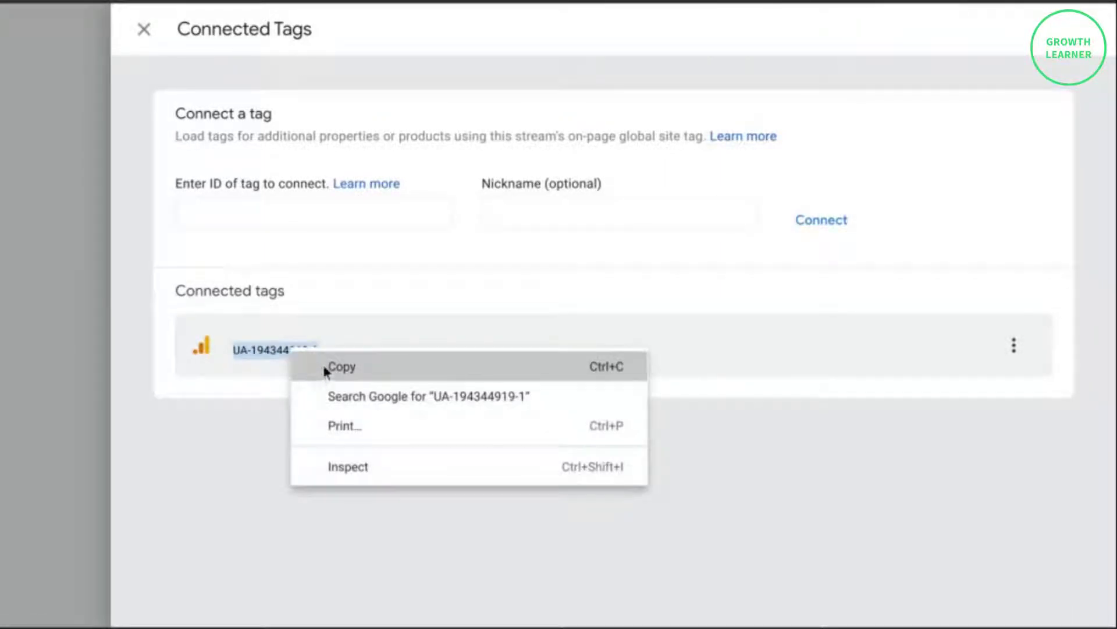
{"action": "left_click", "coordinate": [342, 367]}
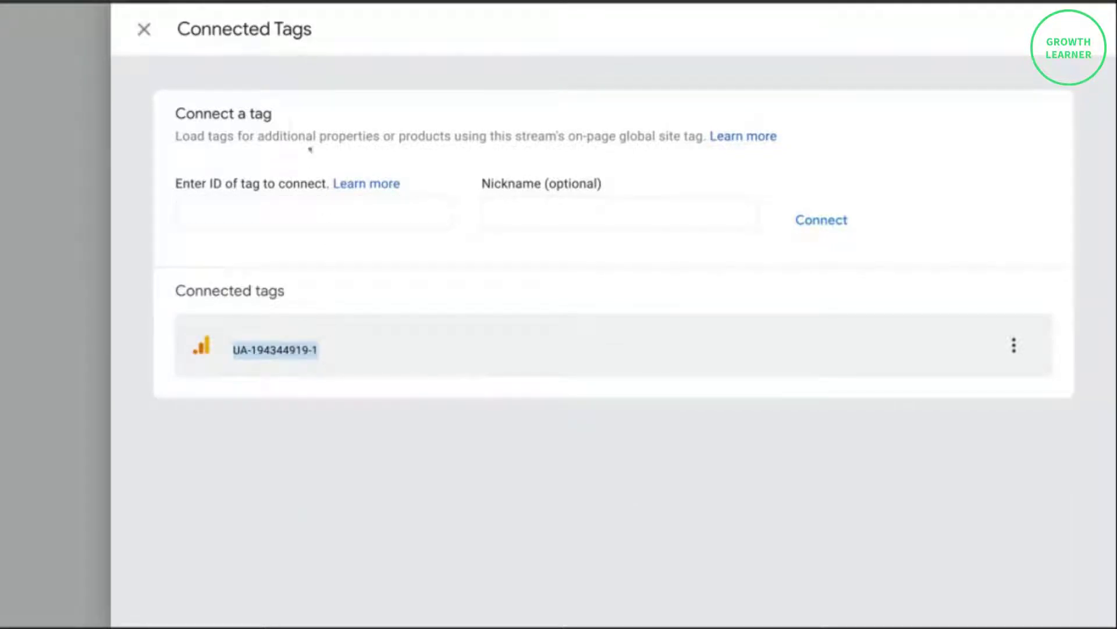
{"action": "left_click", "coordinate": [58, 85]}
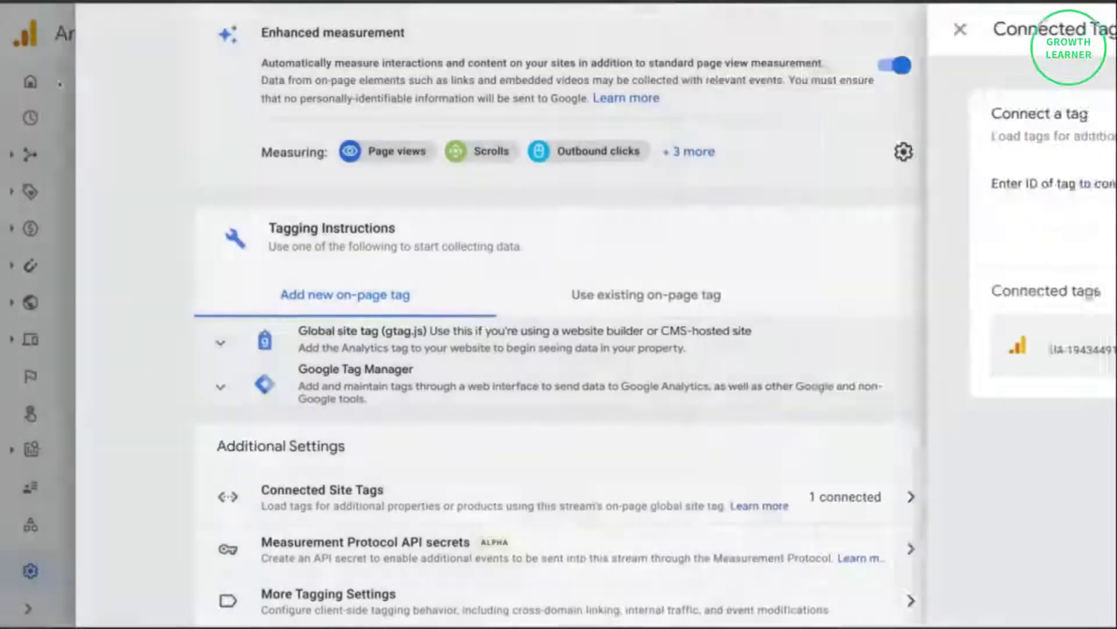
{"action": "left_click", "coordinate": [64, 87]}
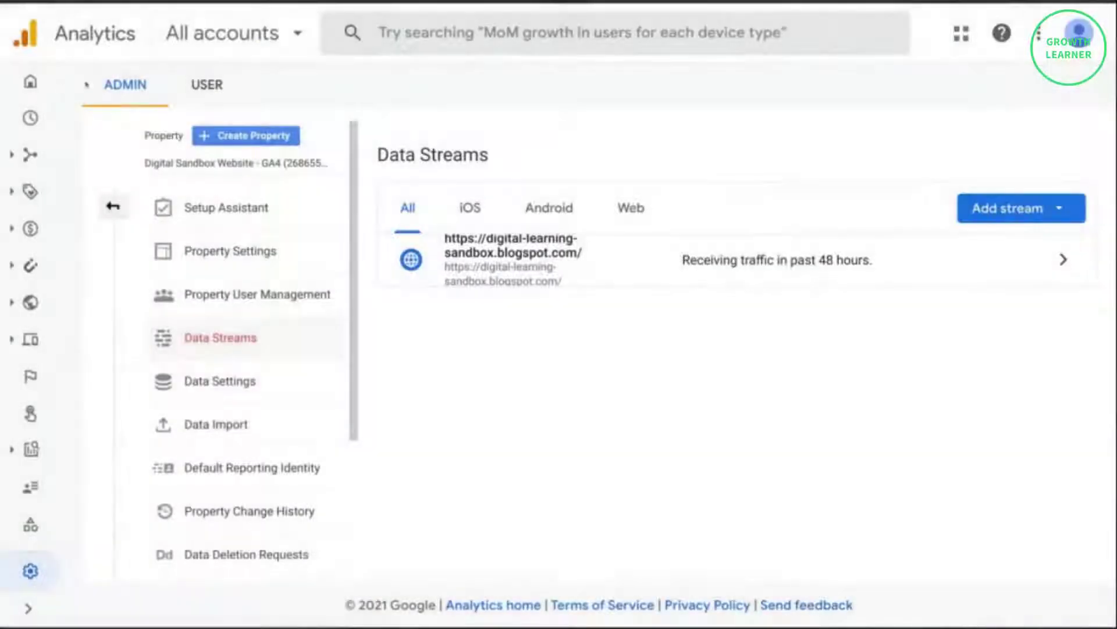
{"action": "left_click", "coordinate": [236, 34]}
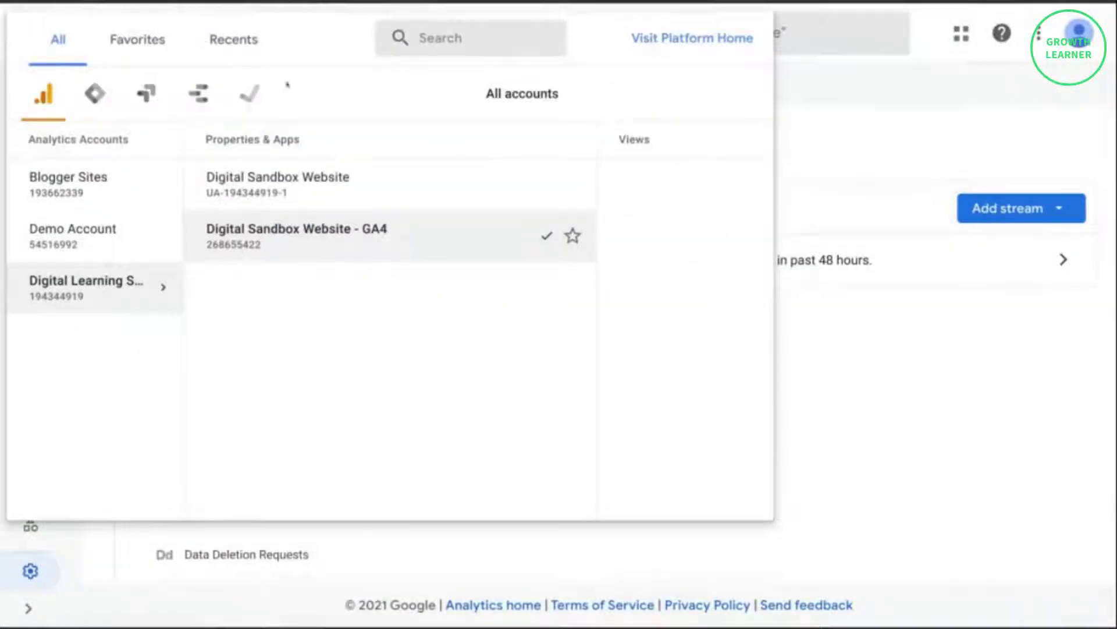
{"action": "key", "text": "ctrl+f"}
{"action": "left_click", "coordinate": [545, 21]}
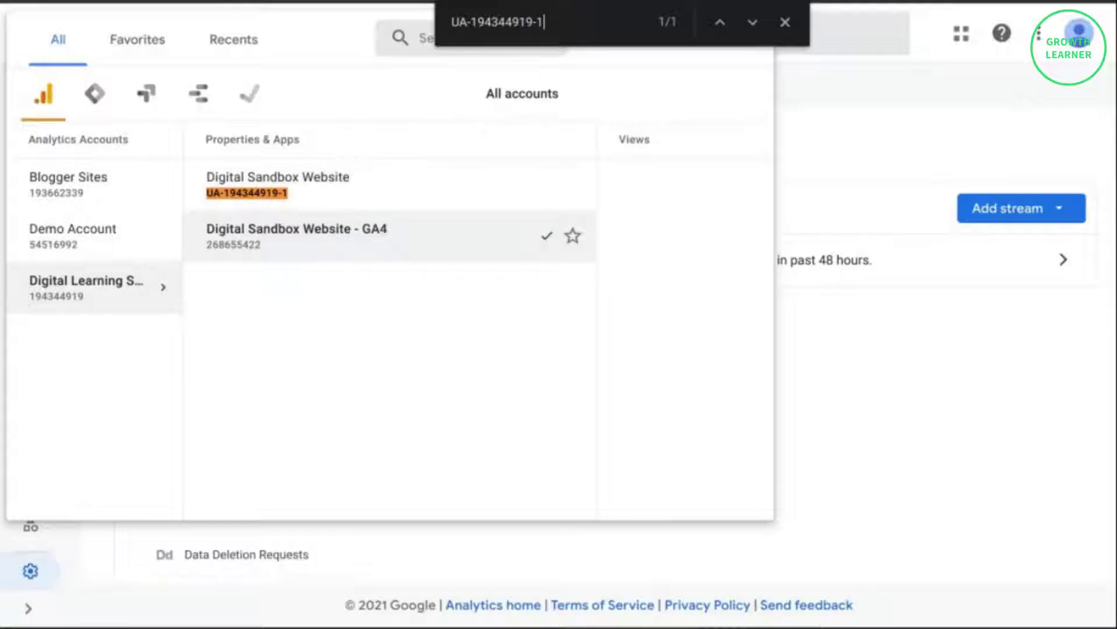
{"action": "left_click", "coordinate": [785, 23]}
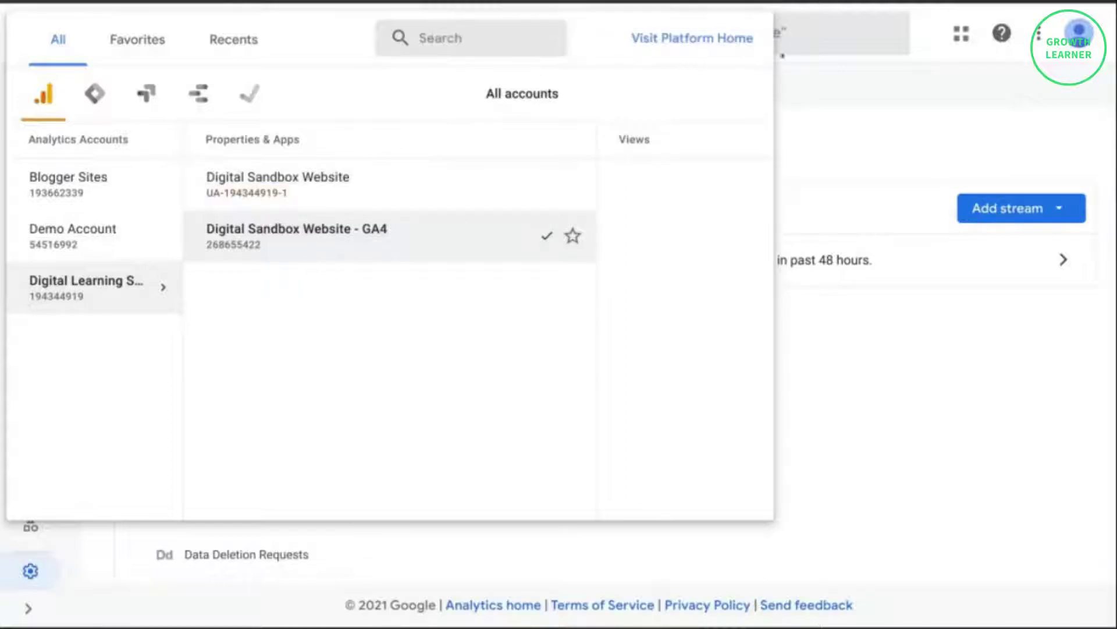
{"action": "left_click", "coordinate": [791, 92]}
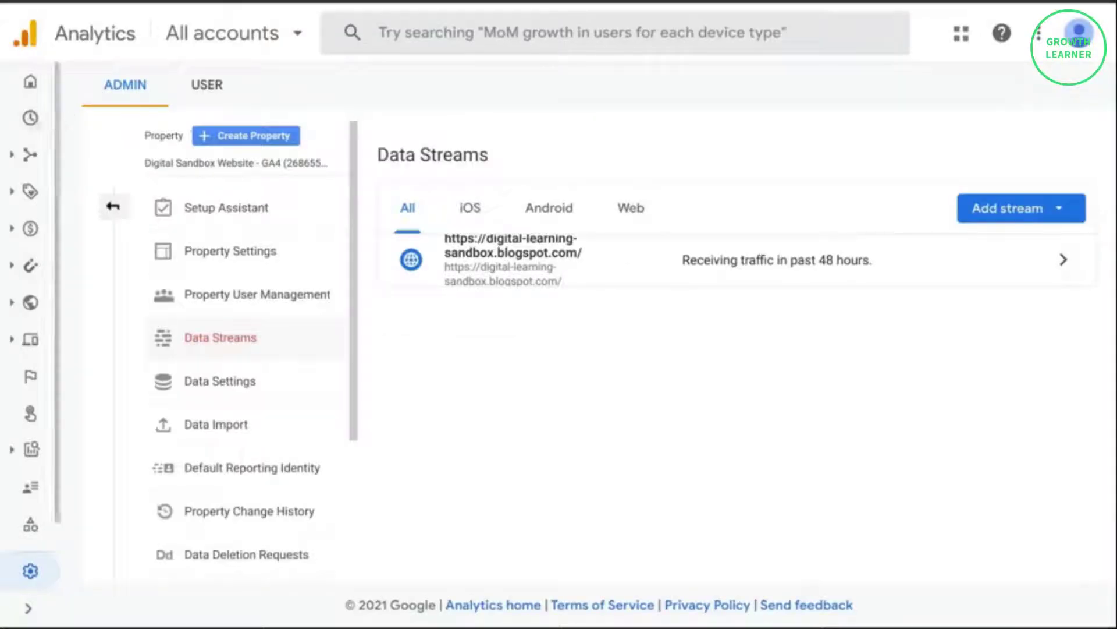
Check the GA4 real-time report, then switch to Digital Sandbox Website's All Web Site Data view.
{"action": "left_click", "coordinate": [31, 118]}
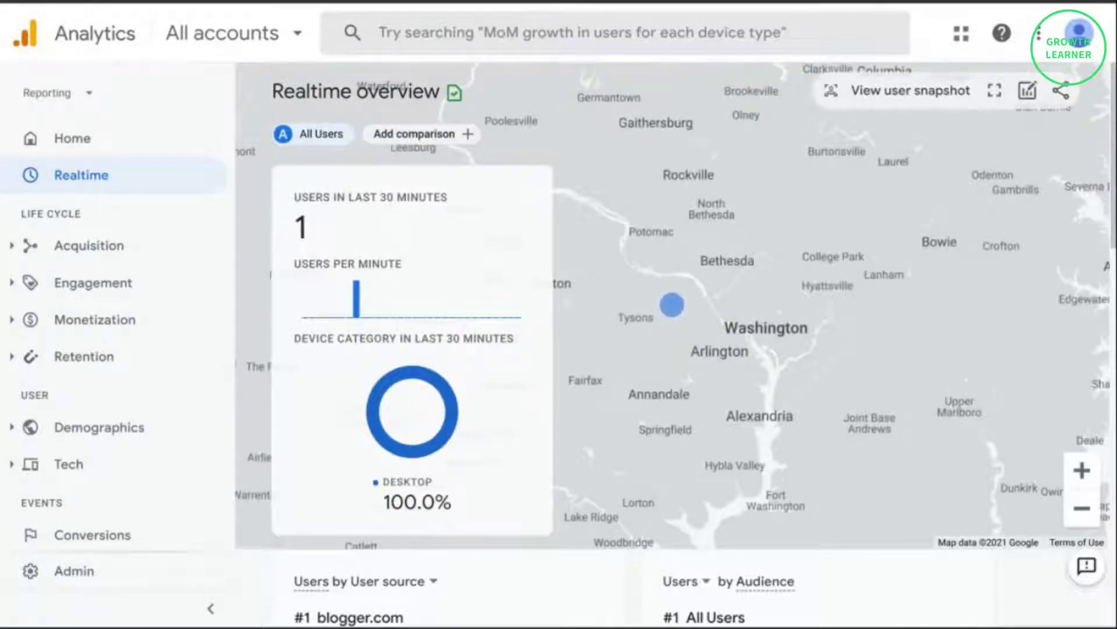
{"action": "left_click", "coordinate": [137, 1]}
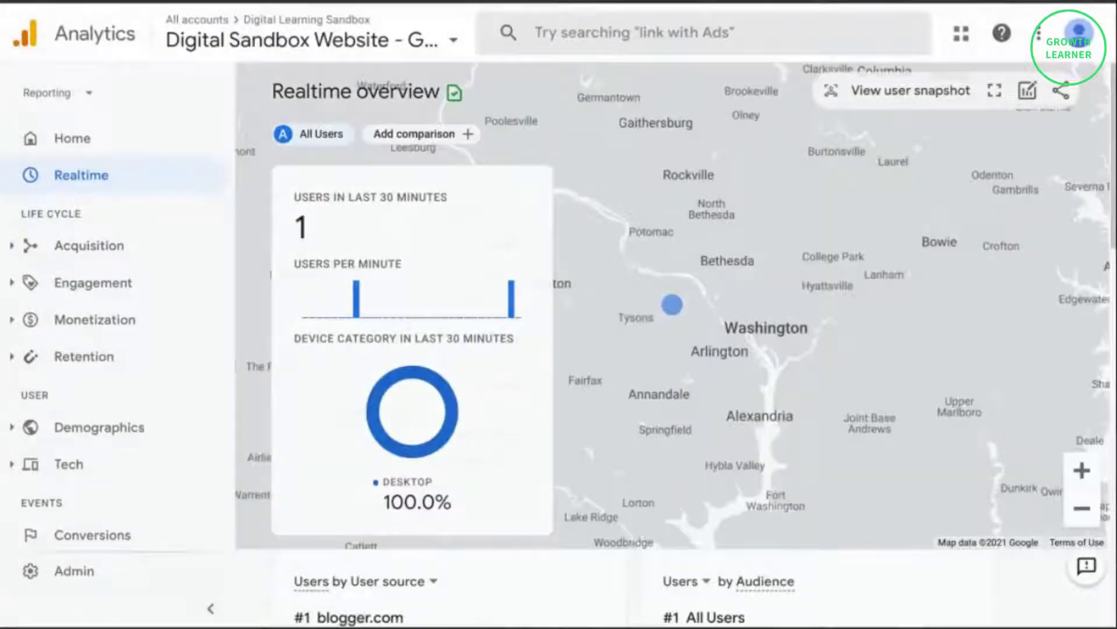
{"action": "left_click", "coordinate": [302, 40]}
{"action": "left_click", "coordinate": [330, 185]}
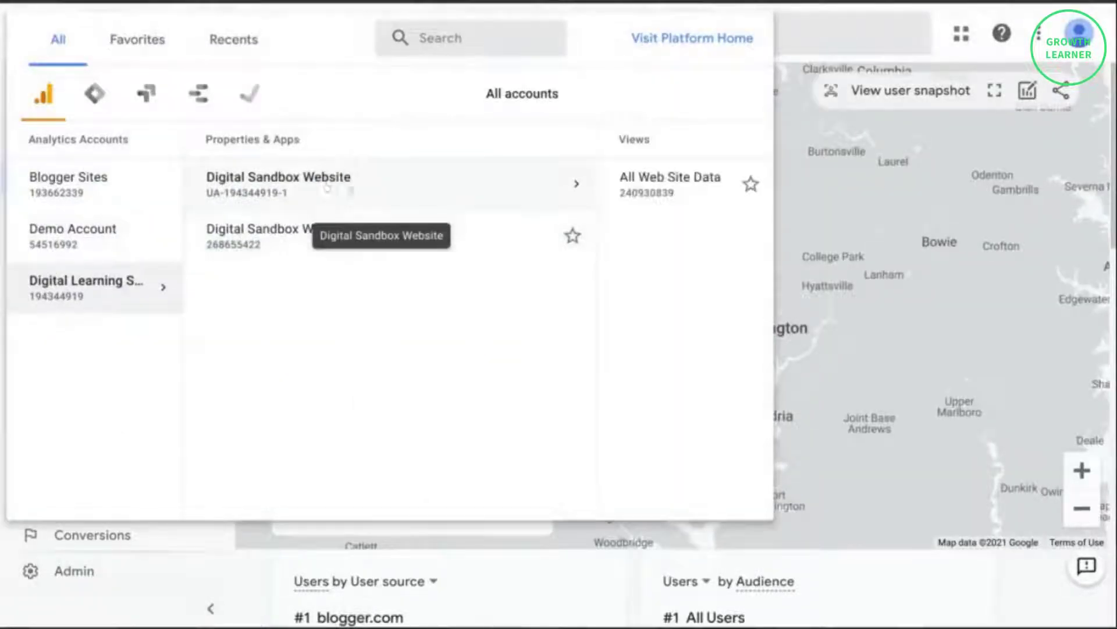
{"action": "left_click", "coordinate": [339, 247]}
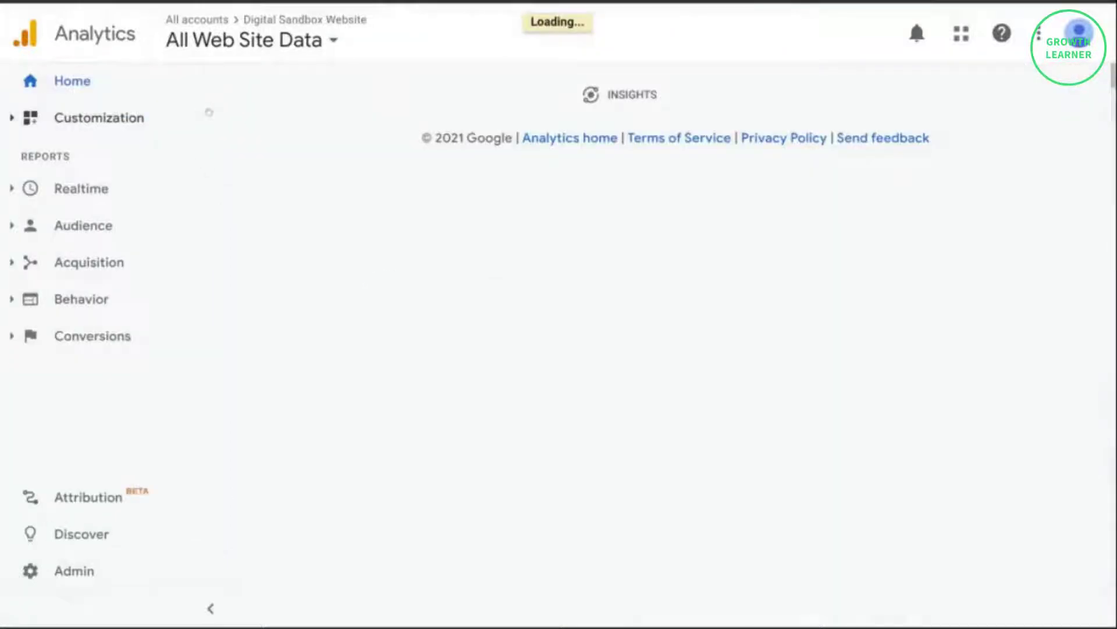
{"action": "key", "text": "alt+Left"}
Open the Realtime Overview report for the UA All Web Site Data view.
{"action": "left_click", "coordinate": [114, 187]}
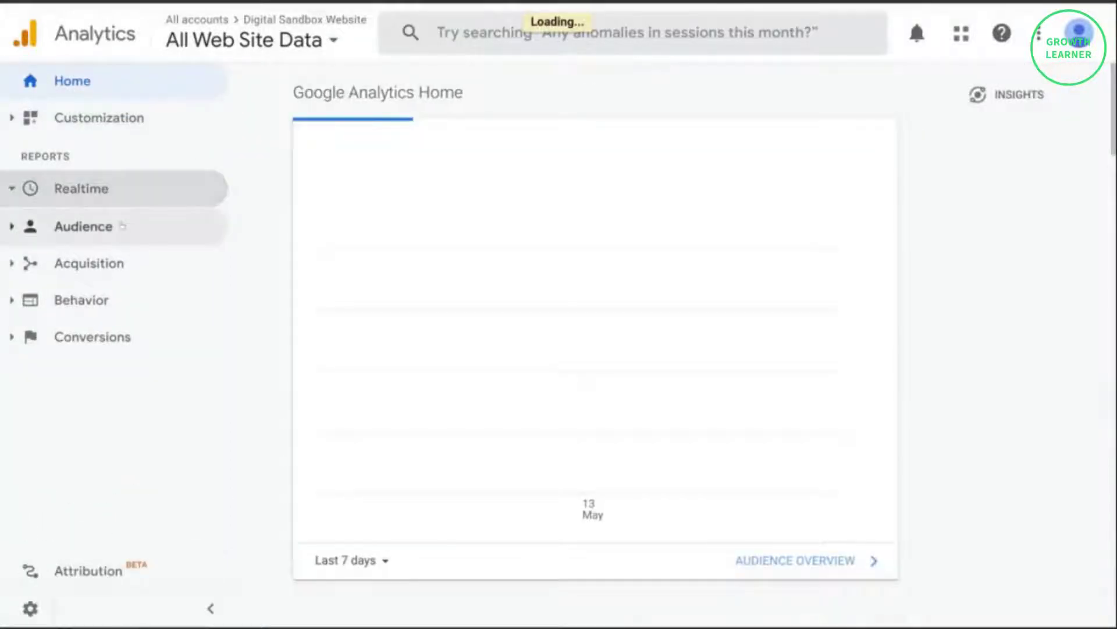
{"action": "left_click", "coordinate": [109, 222]}
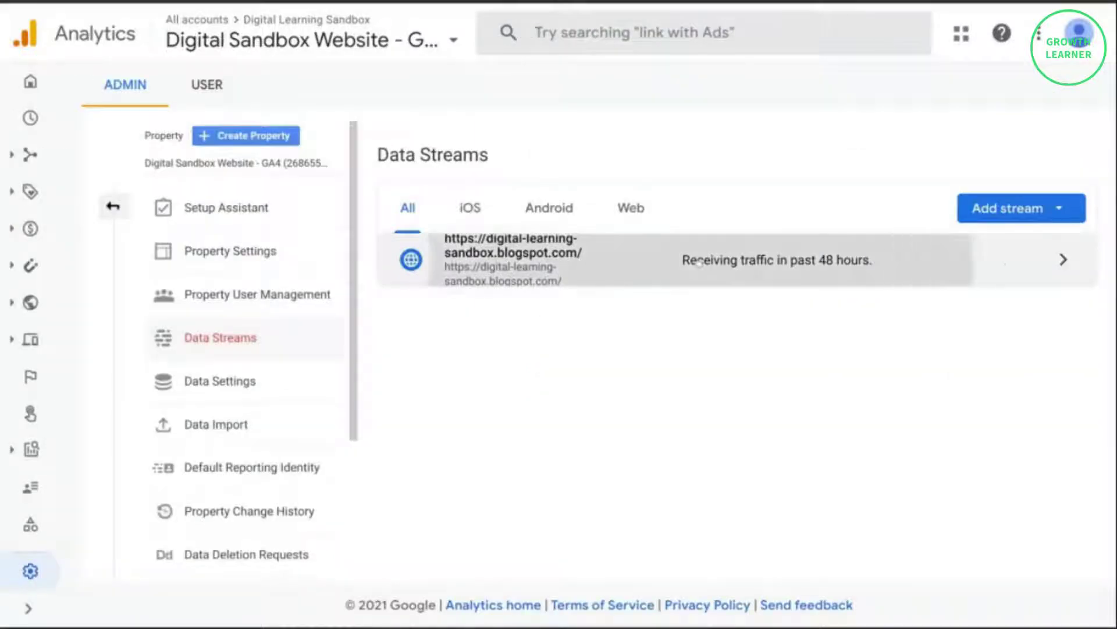
Reopen the G-BYLT2E8SNJ web stream and expand its Global site tag (gtag.js) code.
{"action": "left_click", "coordinate": [699, 263]}
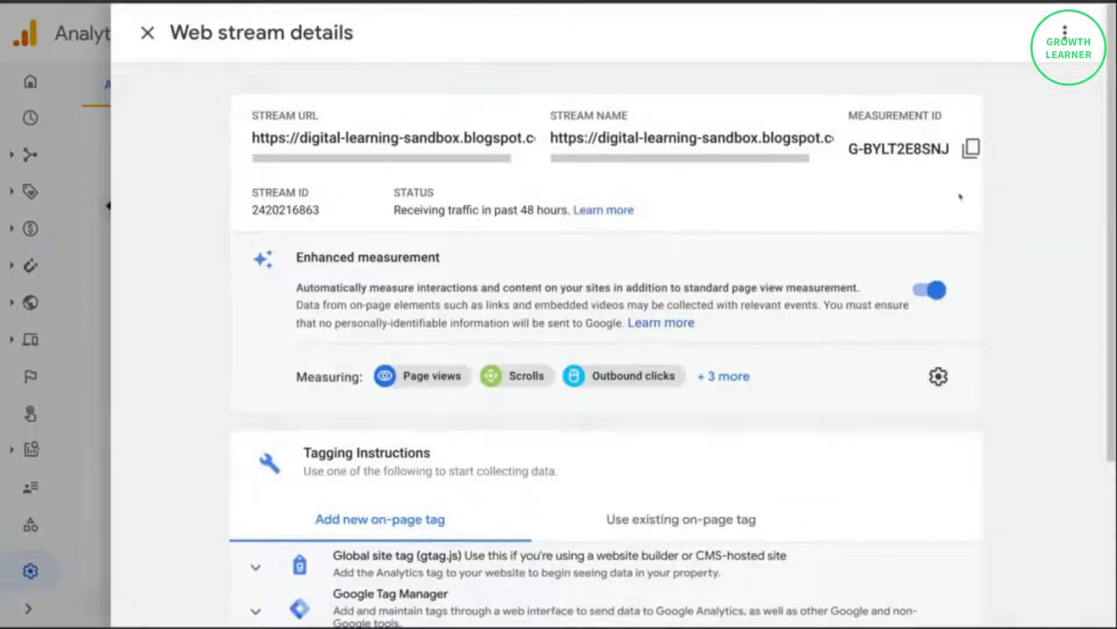
{"action": "scroll", "coordinate": [936, 223], "scroll_direction": "down", "scroll_amount": 2}
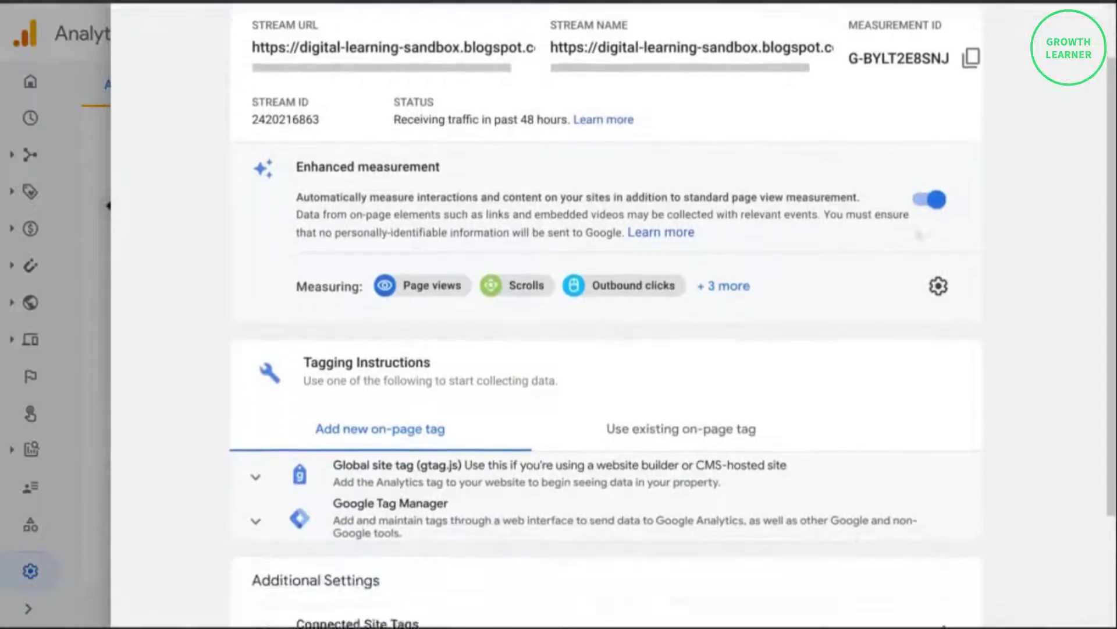
{"action": "scroll", "coordinate": [920, 235], "scroll_direction": "down", "scroll_amount": 3}
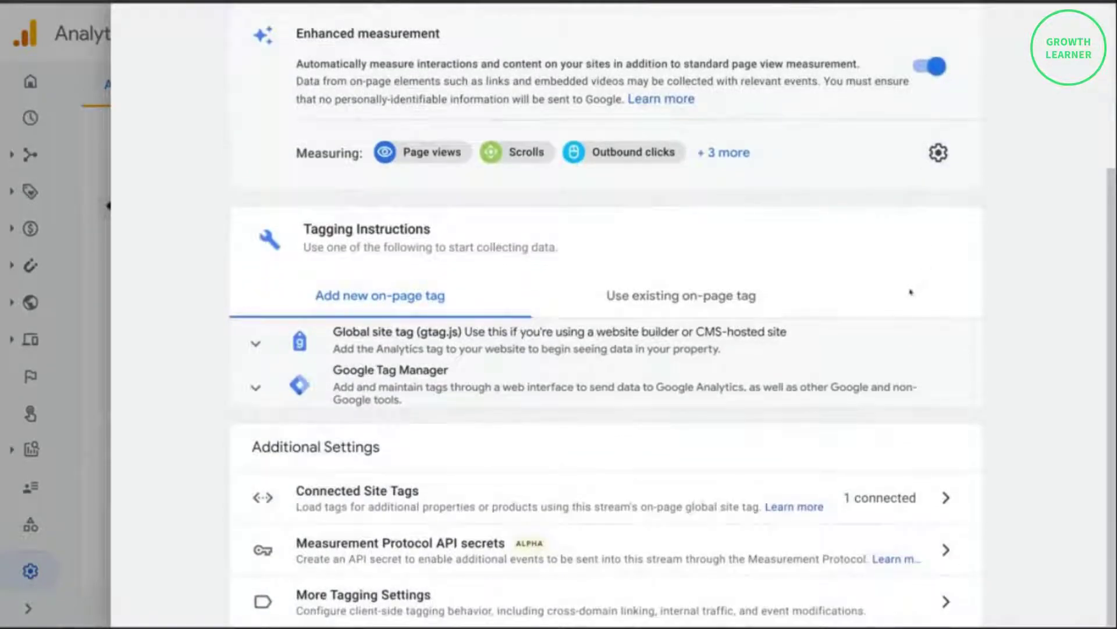
{"action": "left_click", "coordinate": [748, 347]}
{"action": "scroll", "coordinate": [825, 288], "scroll_direction": "down", "scroll_amount": 2}
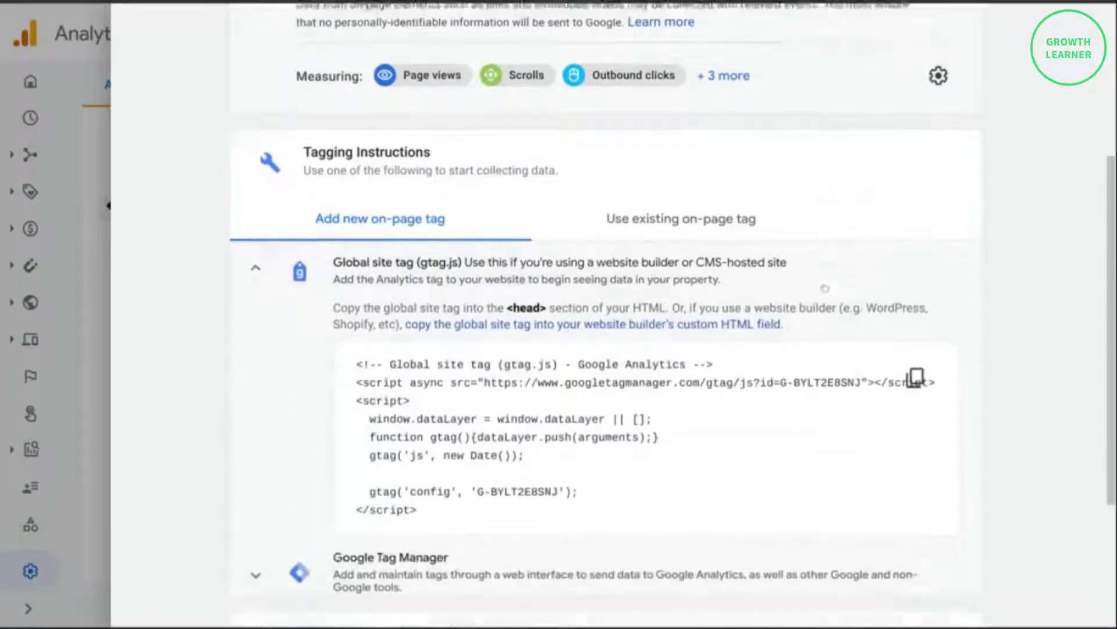
{"action": "scroll", "coordinate": [826, 288], "scroll_direction": "down", "scroll_amount": 2}
{"action": "scroll", "coordinate": [817, 270], "scroll_direction": "down", "scroll_amount": 2}
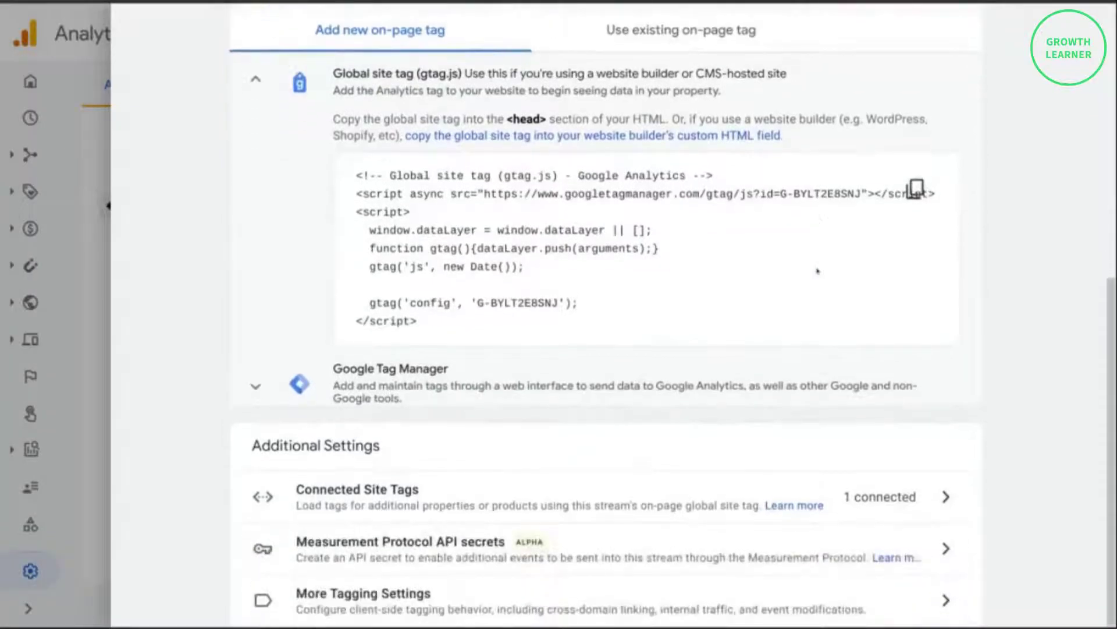